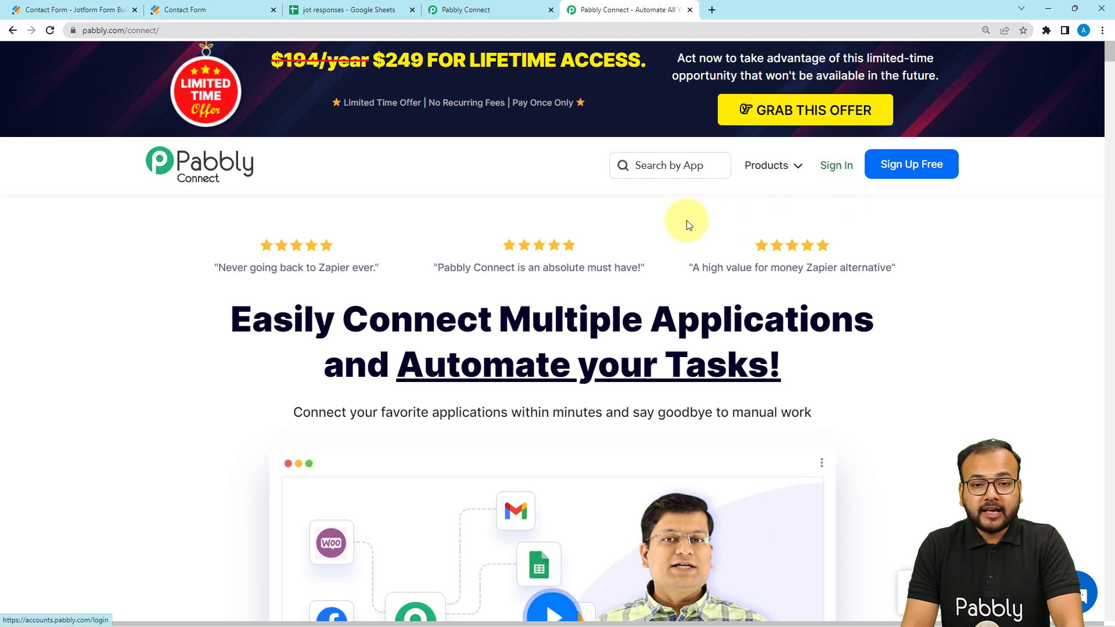
Step: Switch to the Pabbly Connect dashboard and create a workflow named "Modify Form Responses in other Words."
left_click(524, 8)
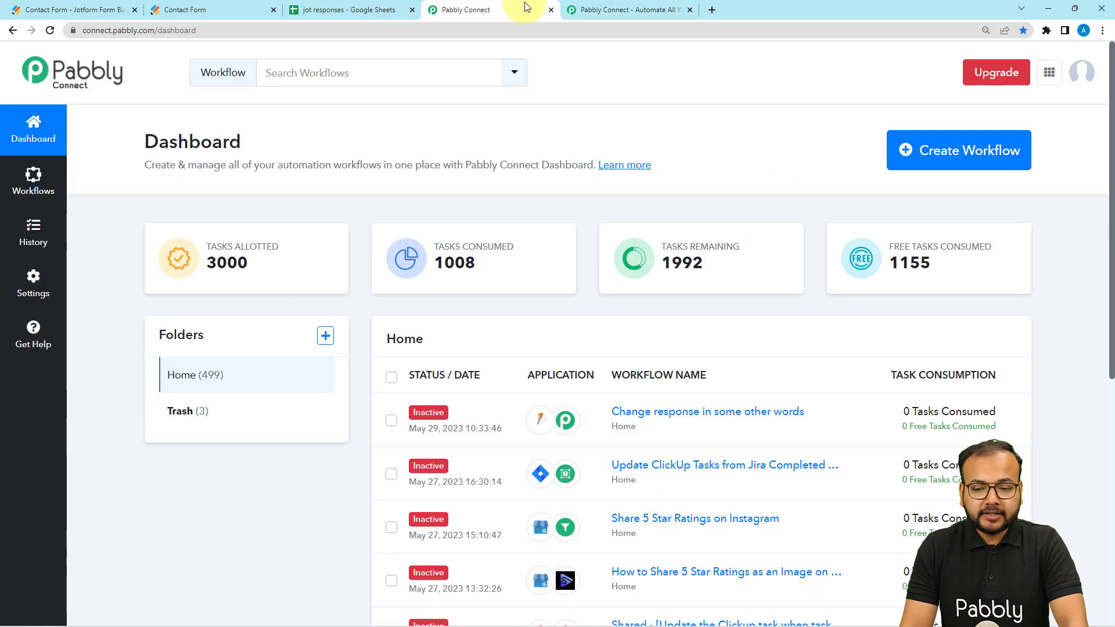
left_click(965, 154)
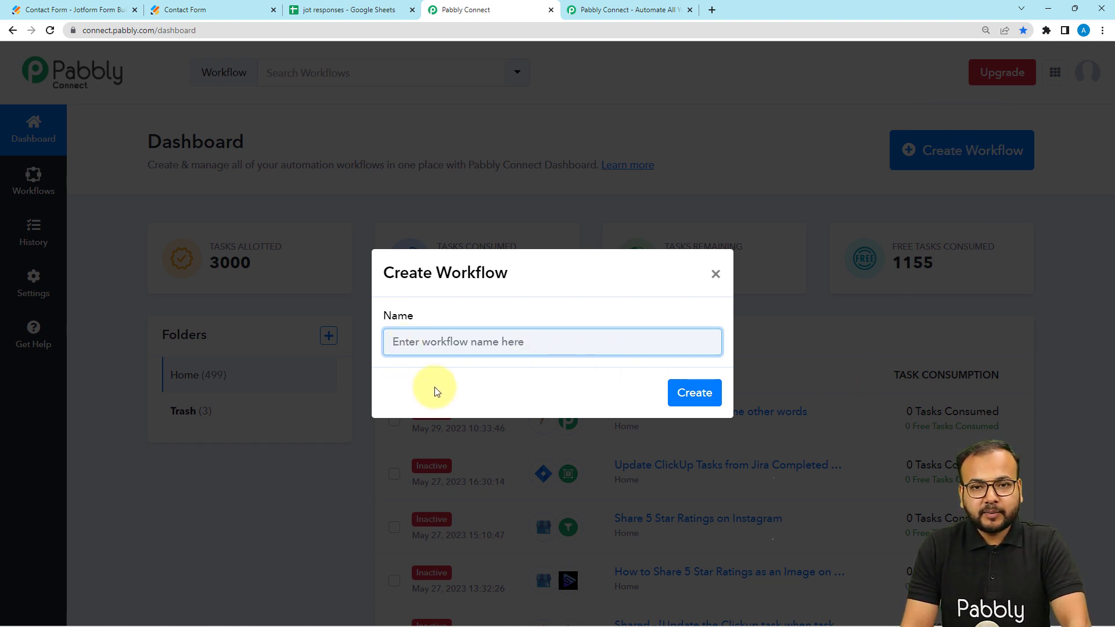
type("Modify Form Responses in other Words.")
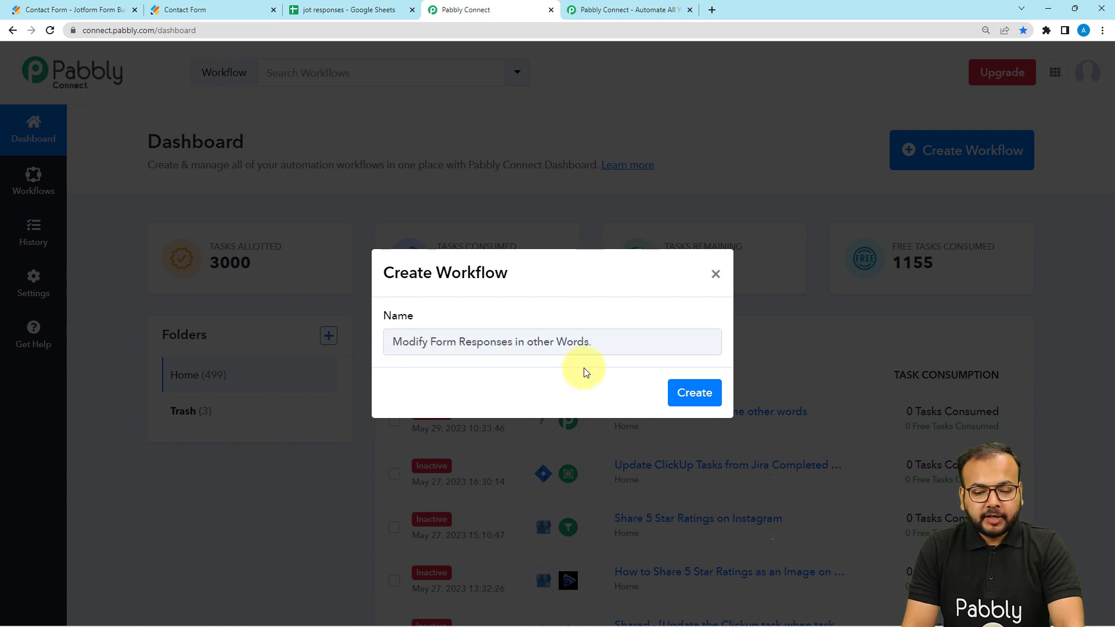
left_click(693, 391)
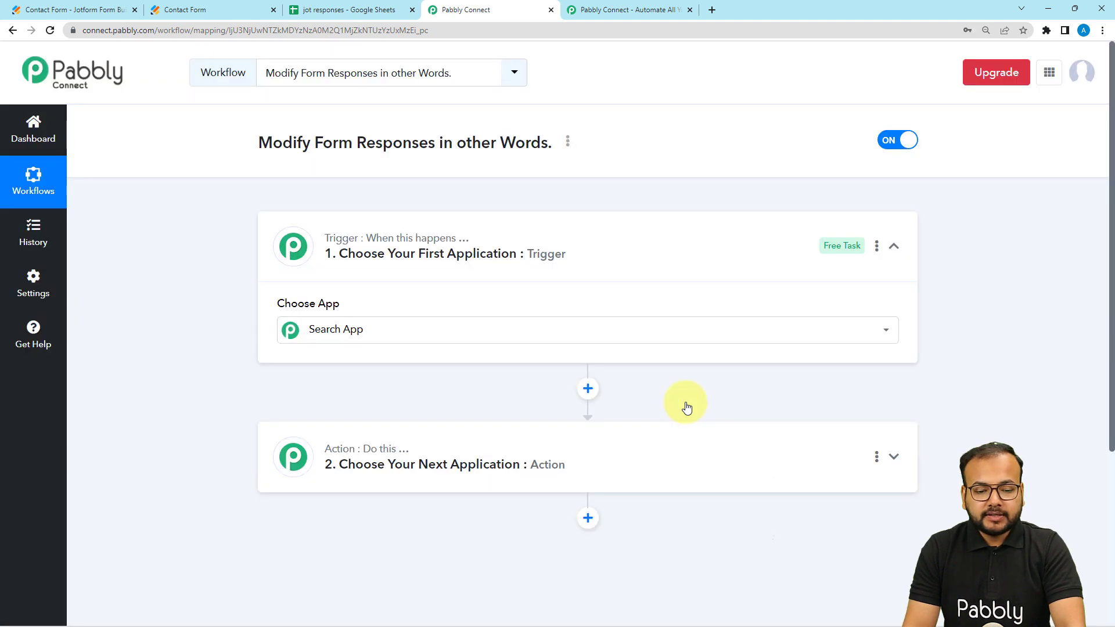
Step: Choose JotForm as the trigger application of the workflow
left_click(514, 259)
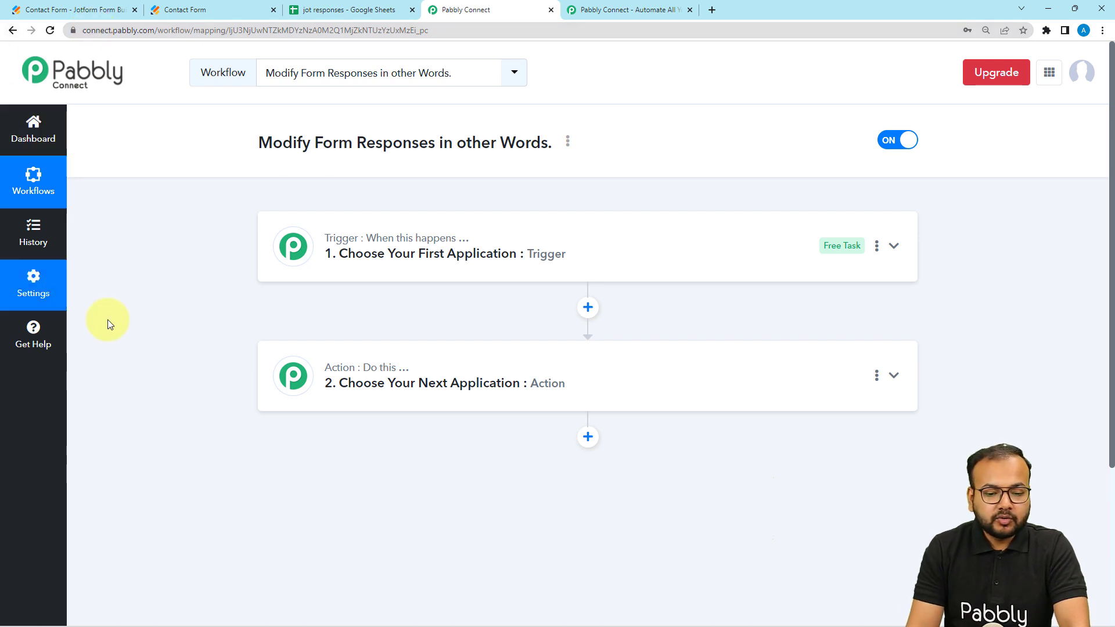
left_click(321, 269)
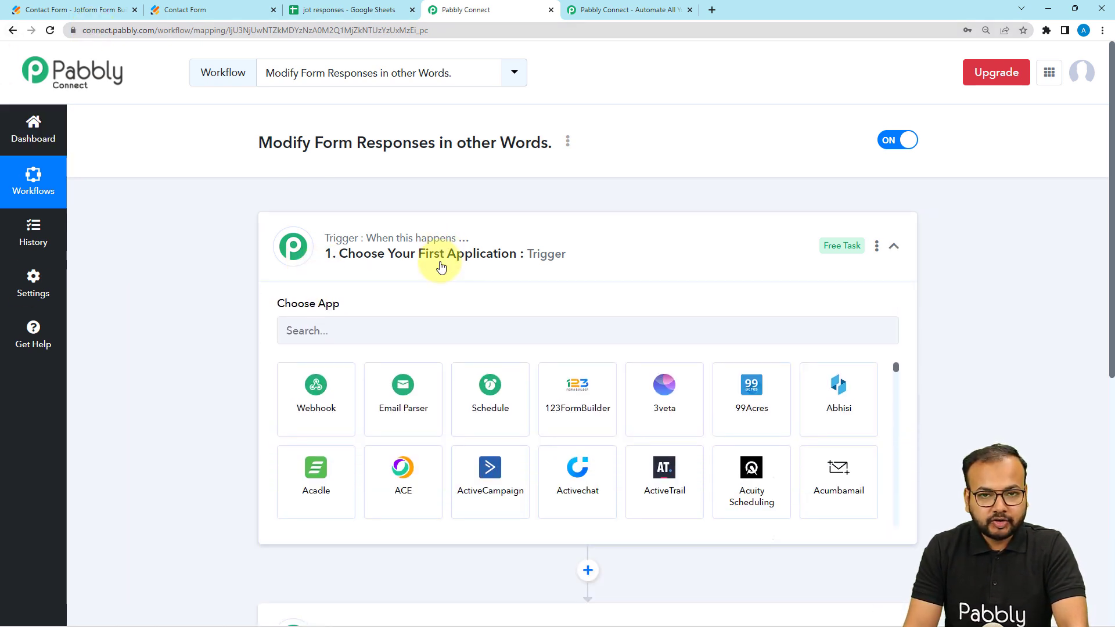
scroll(437, 265, "down", 1)
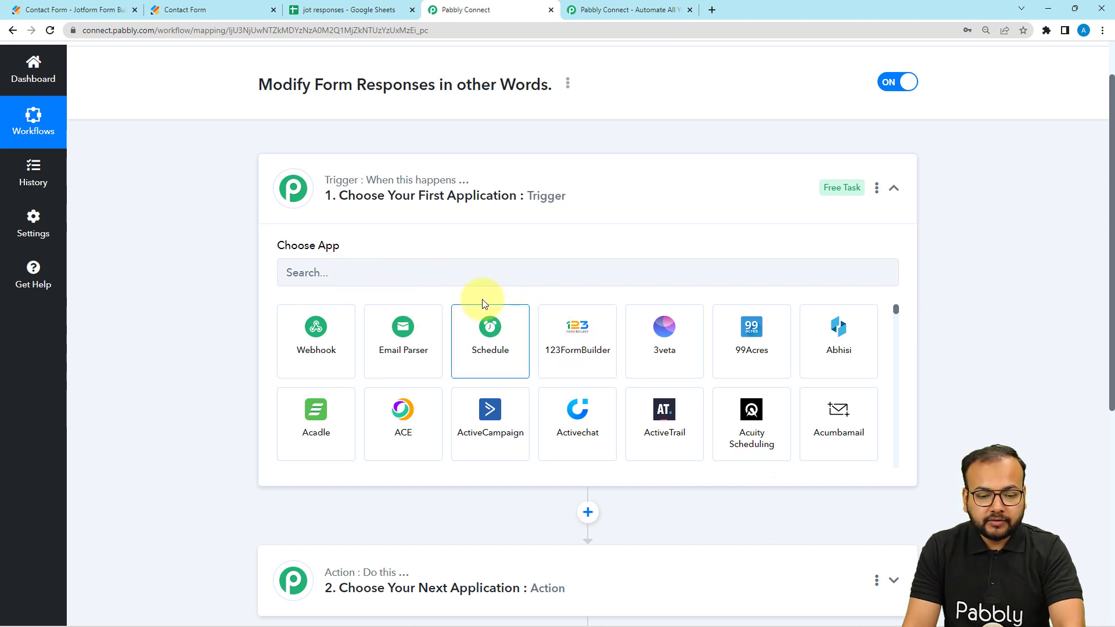
left_click(413, 275)
type("jo")
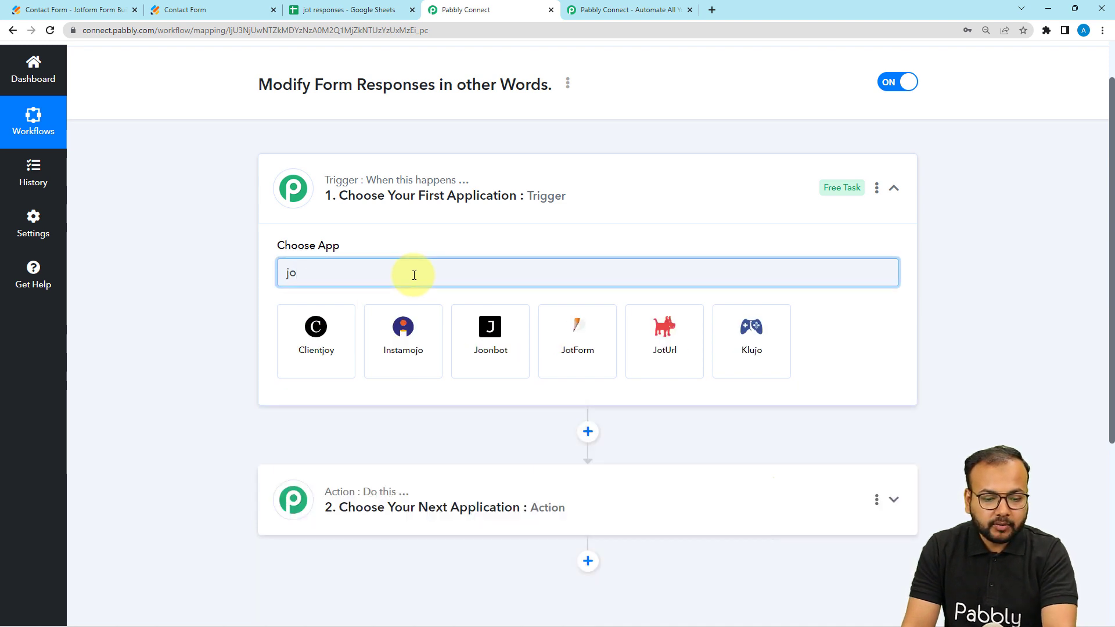
left_click(572, 358)
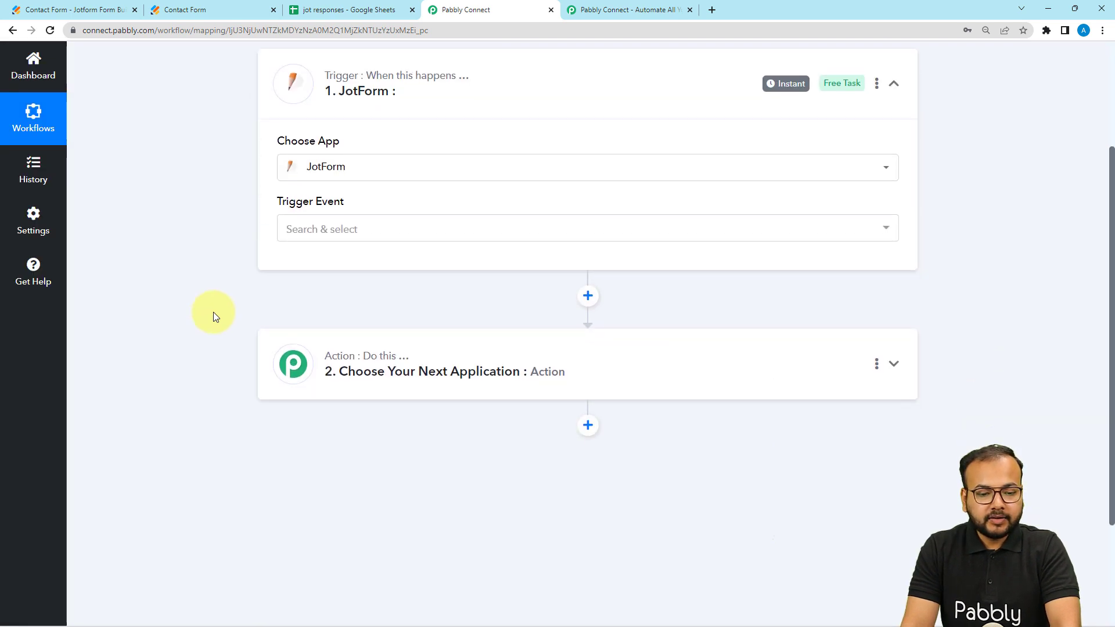
Step: Set the JotForm trigger event to New Response and review the webhook setup instructions
left_click(313, 218)
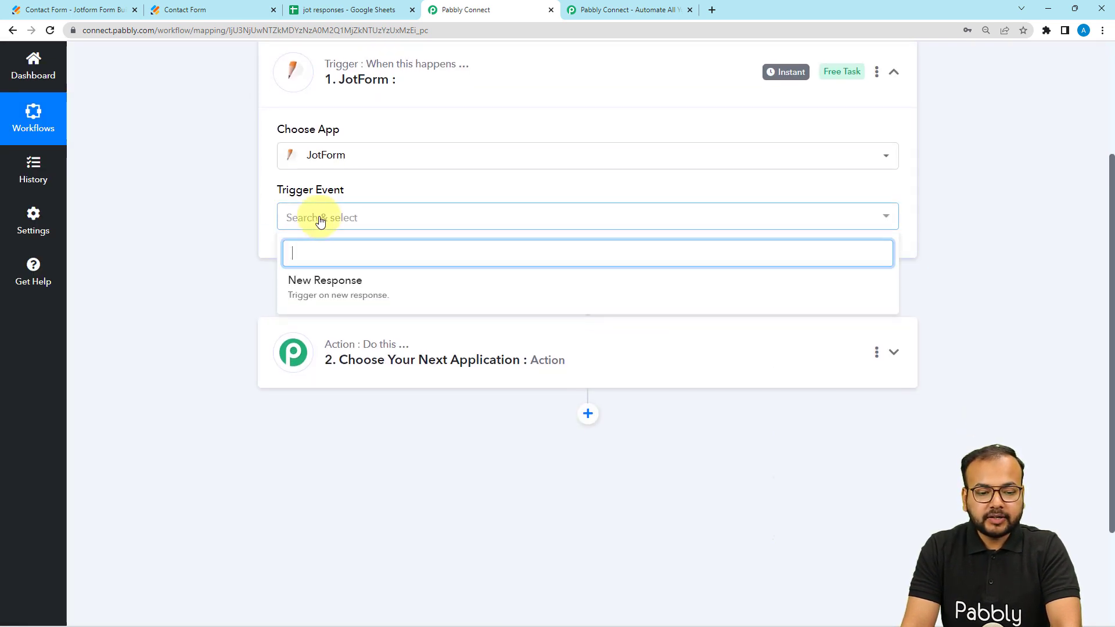
left_click(306, 291)
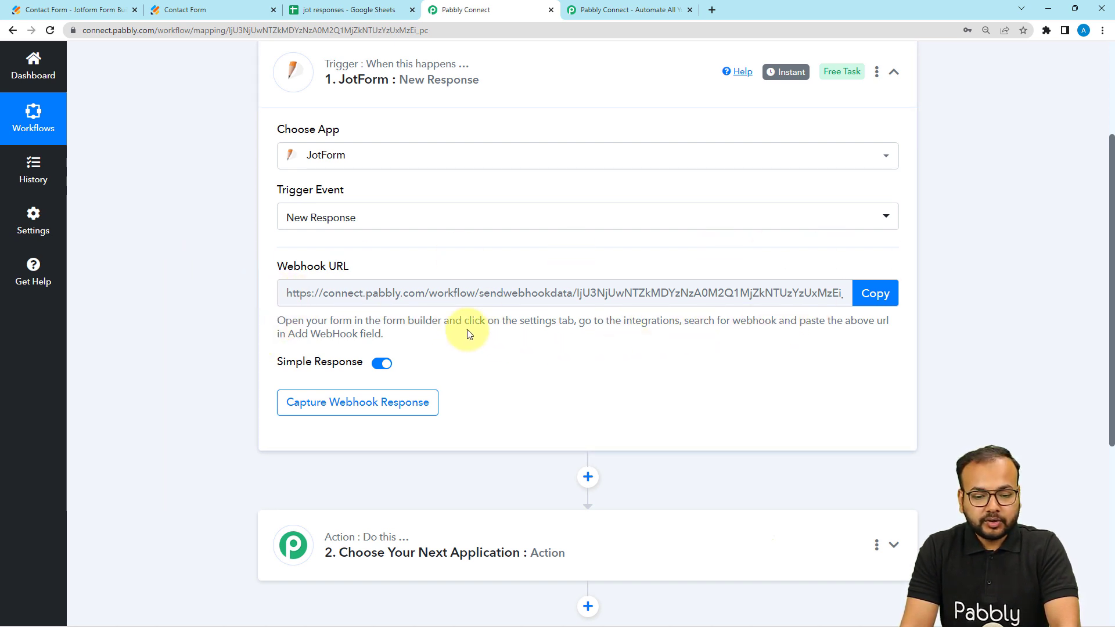
left_click_drag(279, 320, 379, 337)
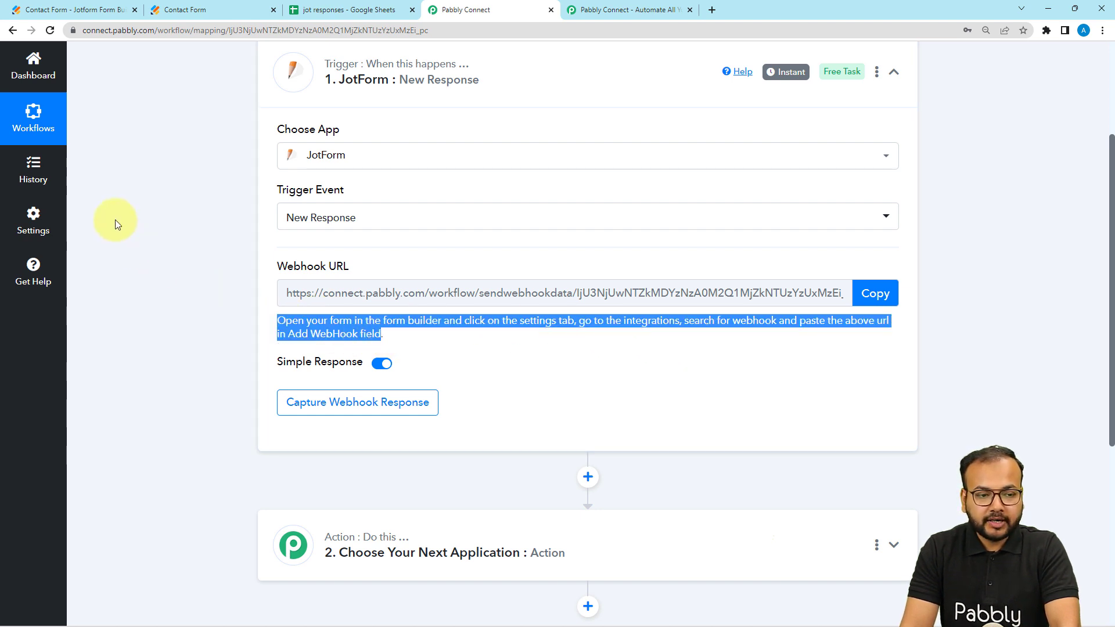
Step: Switch to Jotform and open the settings of Contact Form from the list of forms
left_click(103, 12)
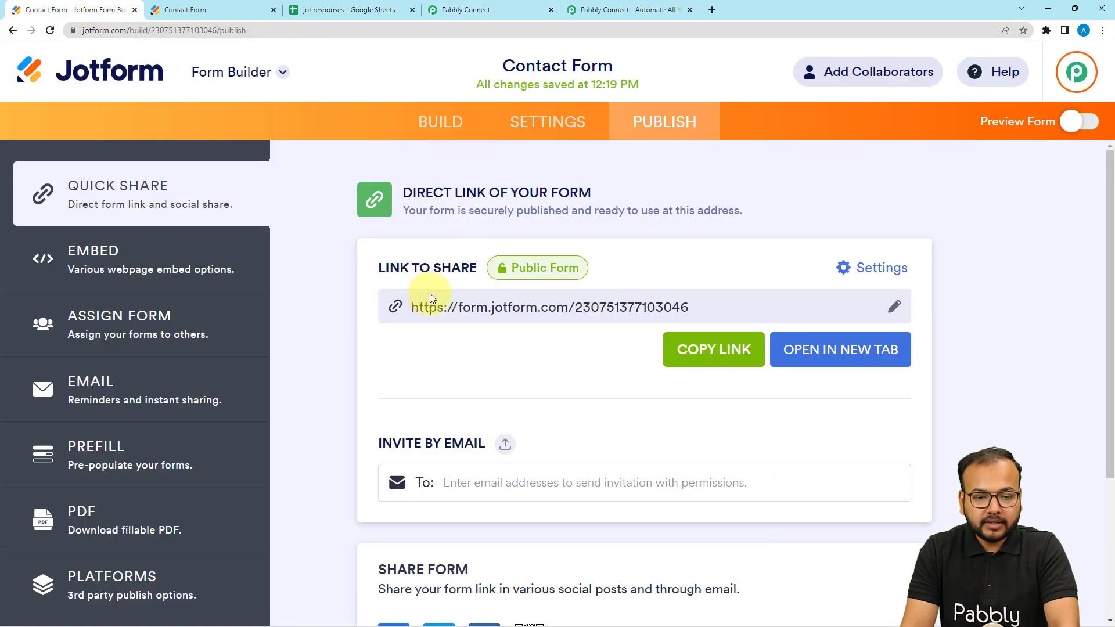
left_click(14, 34)
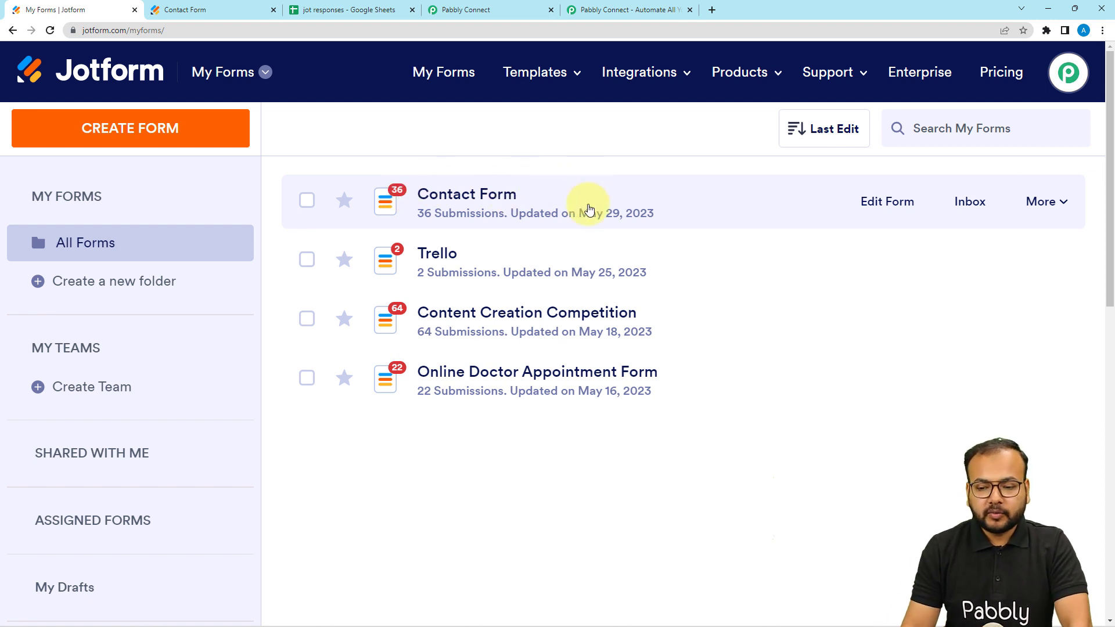
left_click(1045, 202)
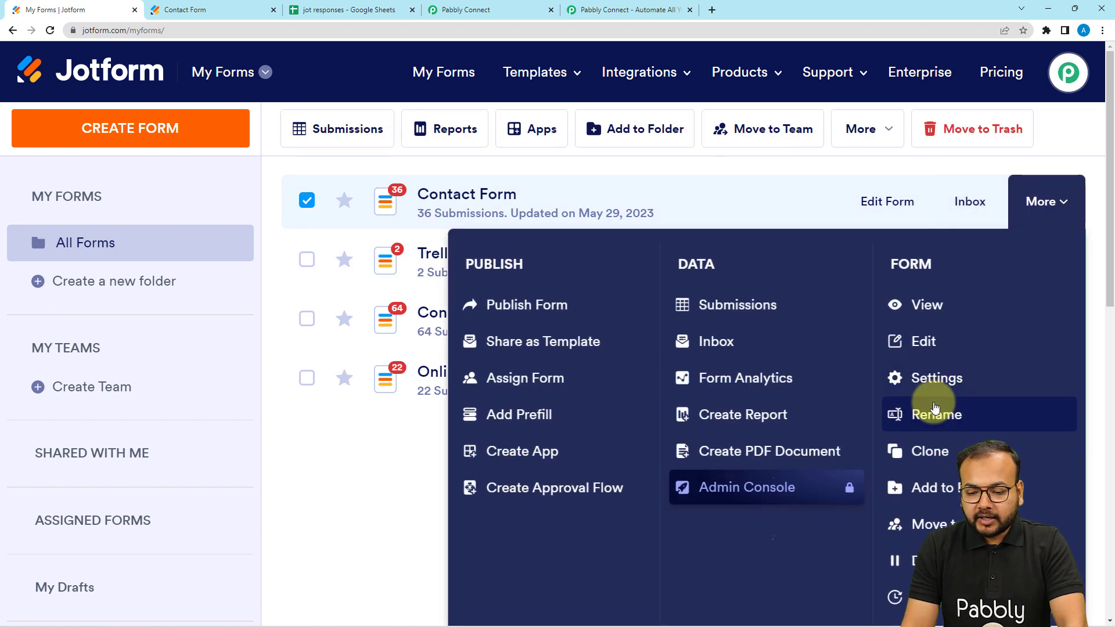
left_click(928, 378)
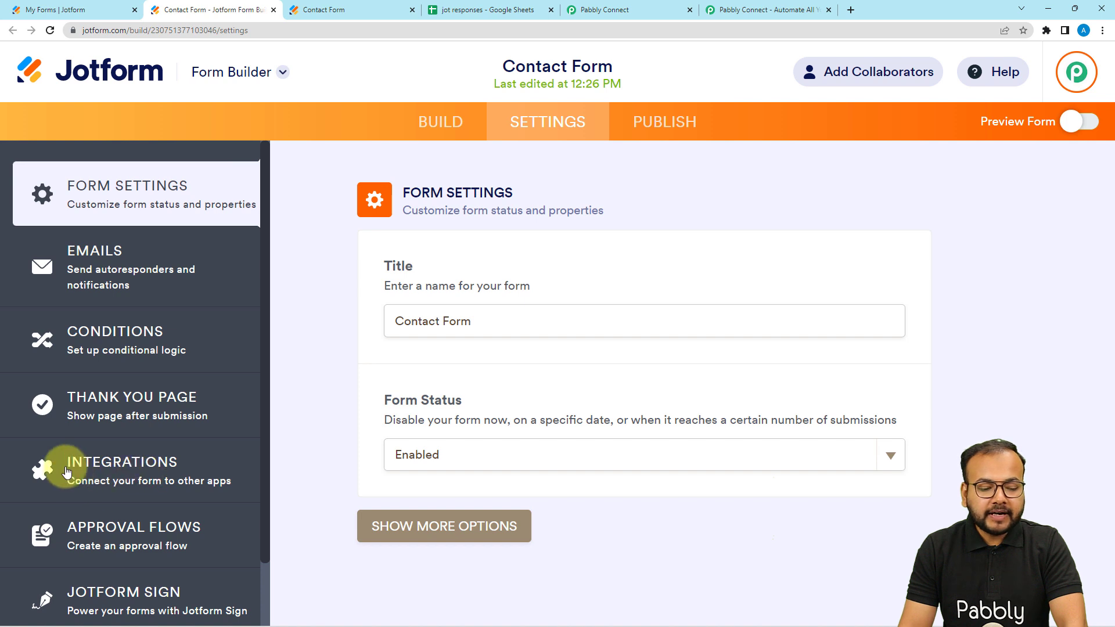
Step: Find the WebHooks integration for Contact Form, open it, and clear the prefilled text in its webhook address
left_click(134, 476)
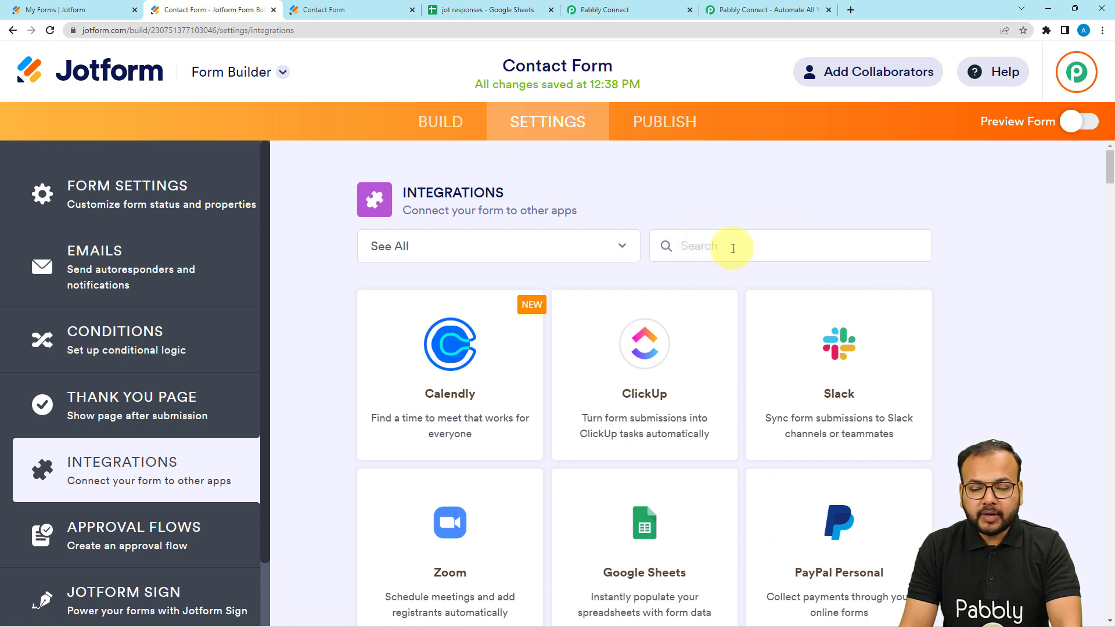
type("we")
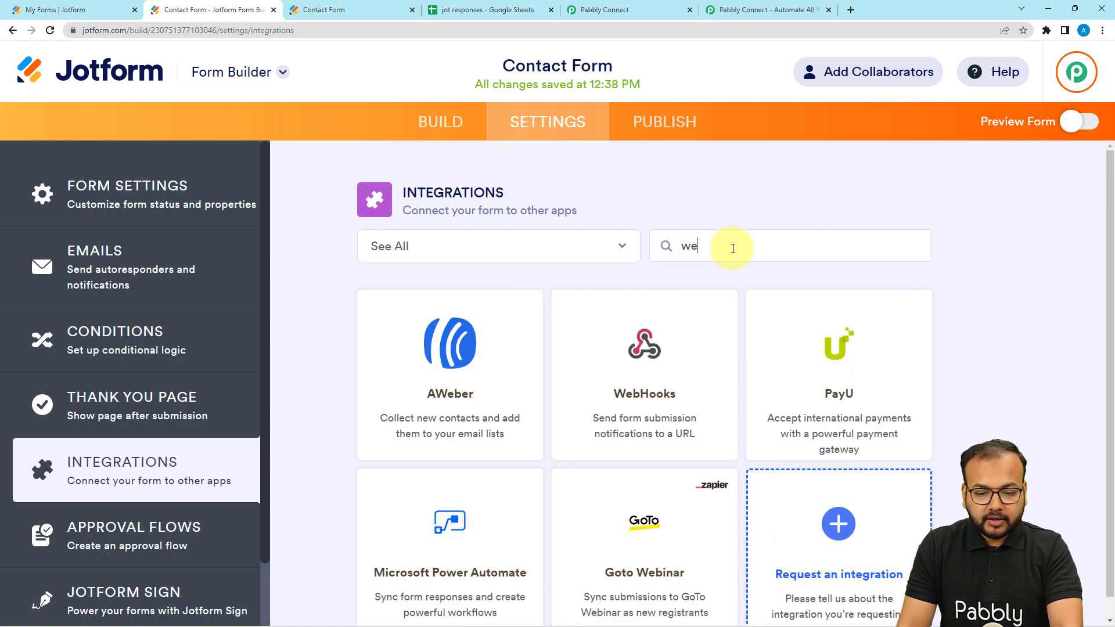
left_click(630, 406)
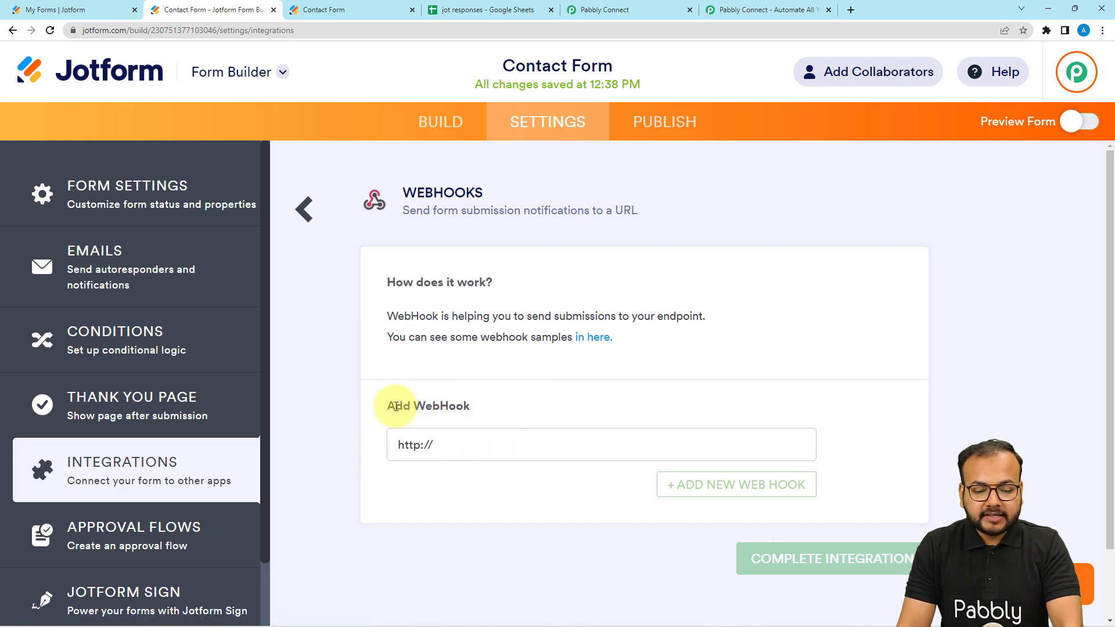
left_click(469, 447)
key("BackSpace")
key("BackSpace")
key("BackSpace")
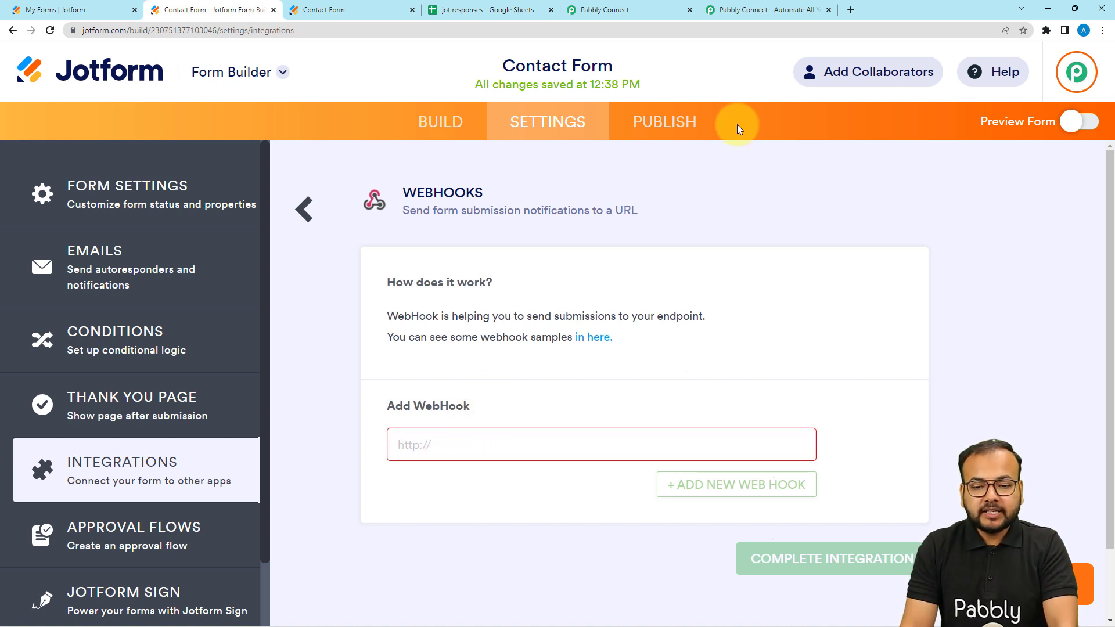
Step: Copy the trigger's webhook URL from Pabbly Connect and complete Contact Form's WebHooks integration in Jotform with it
left_click(604, 8)
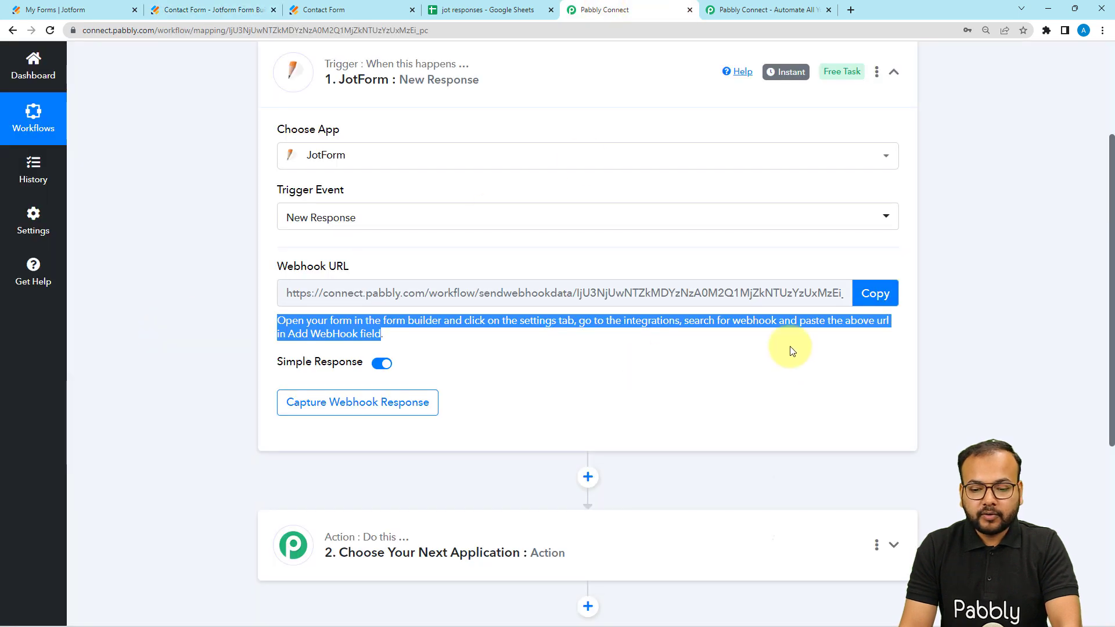
left_click(880, 301)
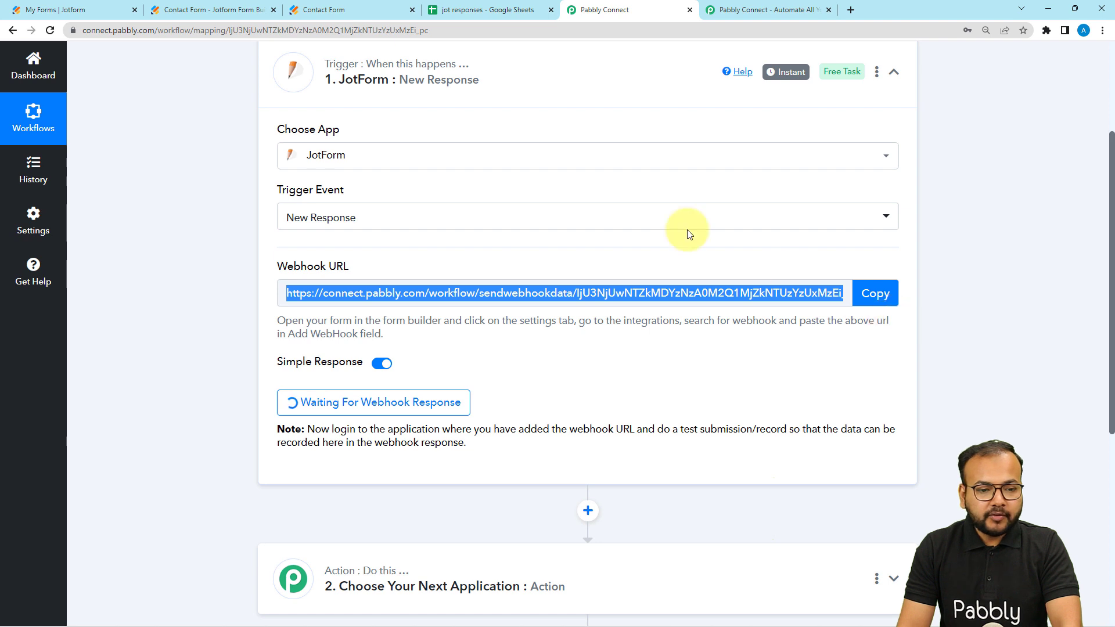
left_click(186, 10)
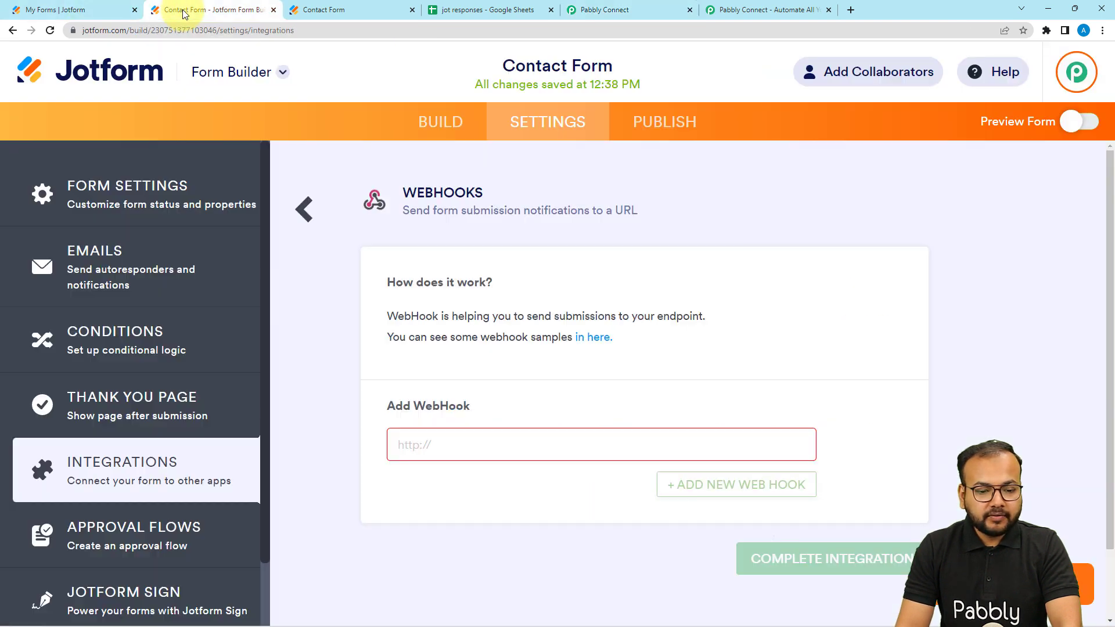
right_click(415, 443)
left_click(447, 360)
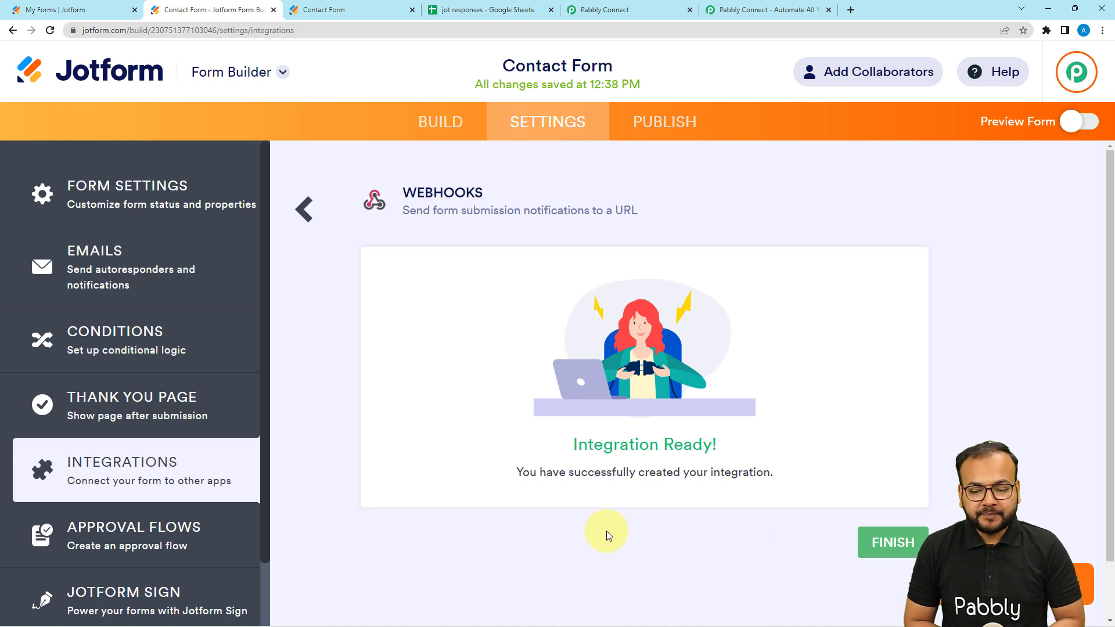
left_click(892, 542)
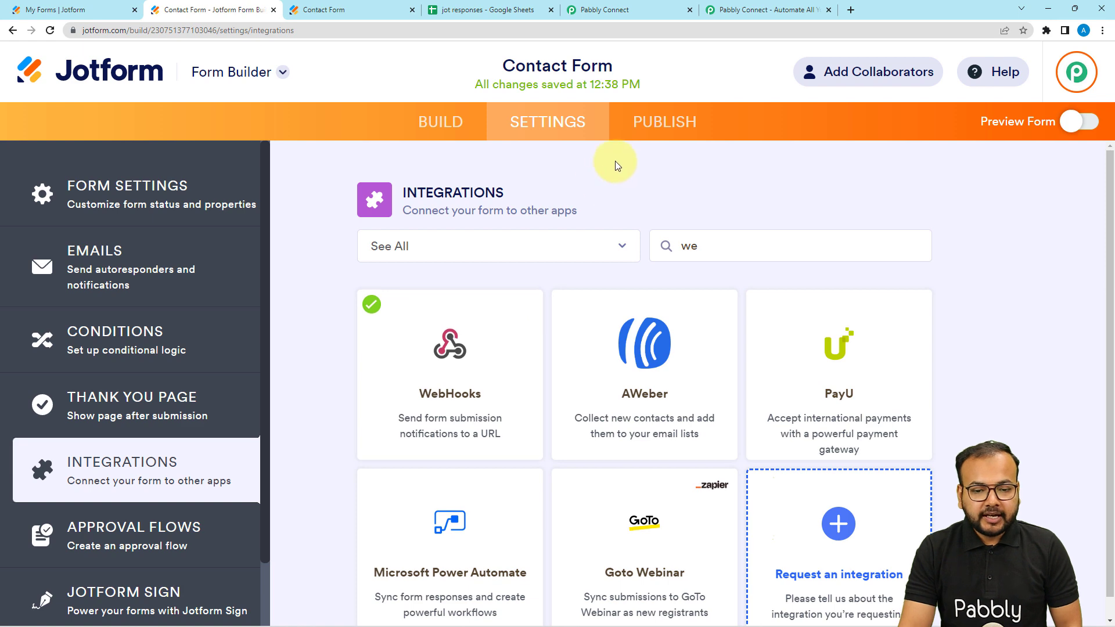
Step: Open the published Contact Form in its own tab and review the test-submission note in Pabbly Connect
left_click(662, 122)
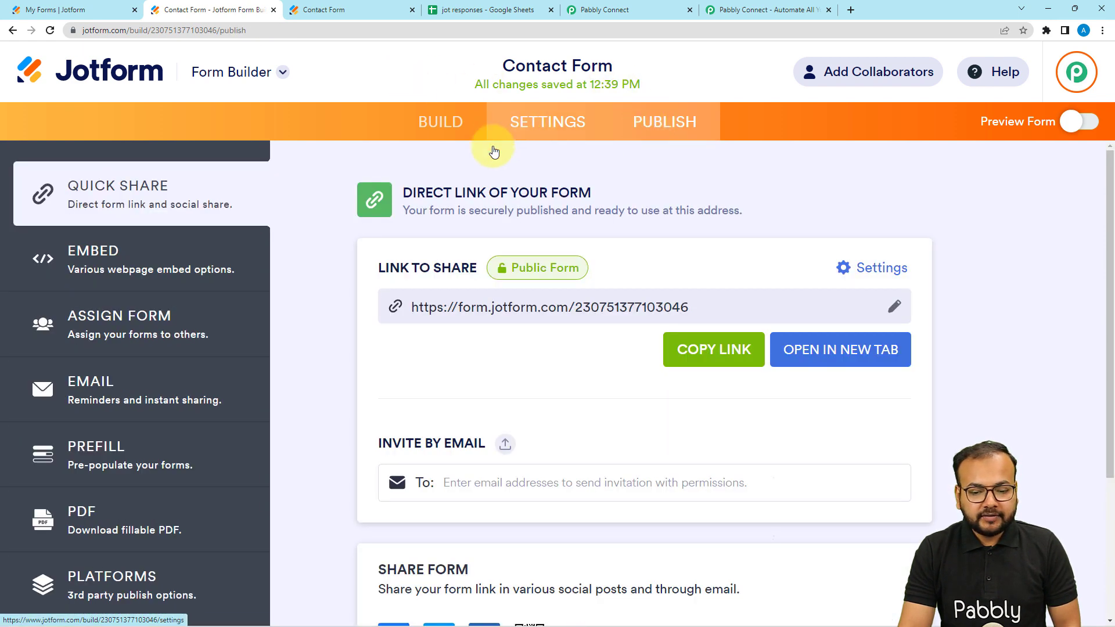
left_click(800, 349)
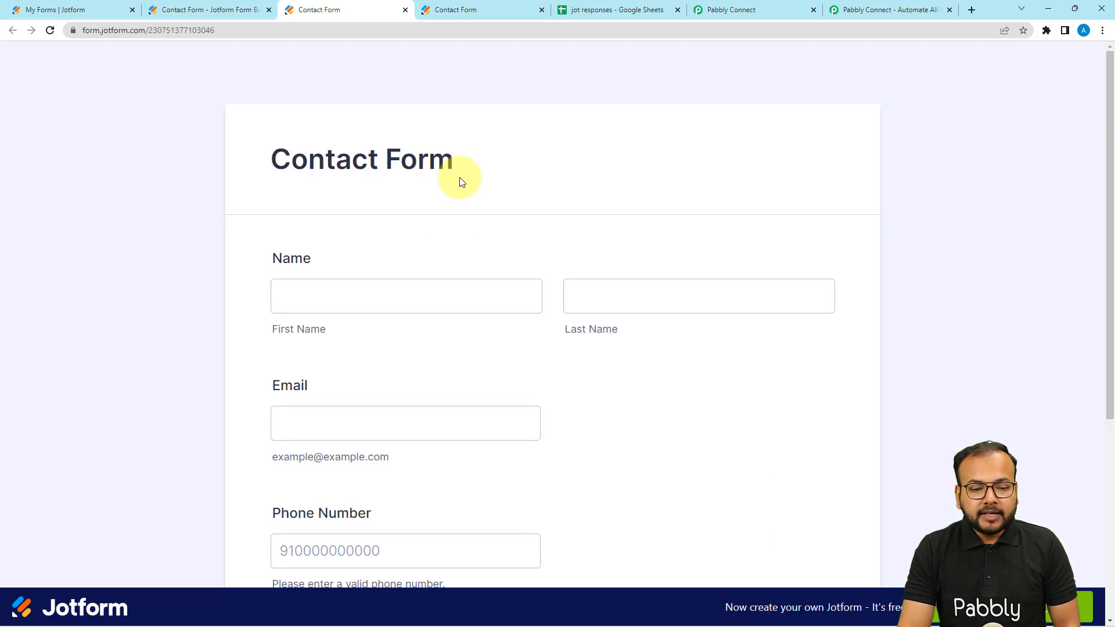
scroll(459, 182, "down", 4)
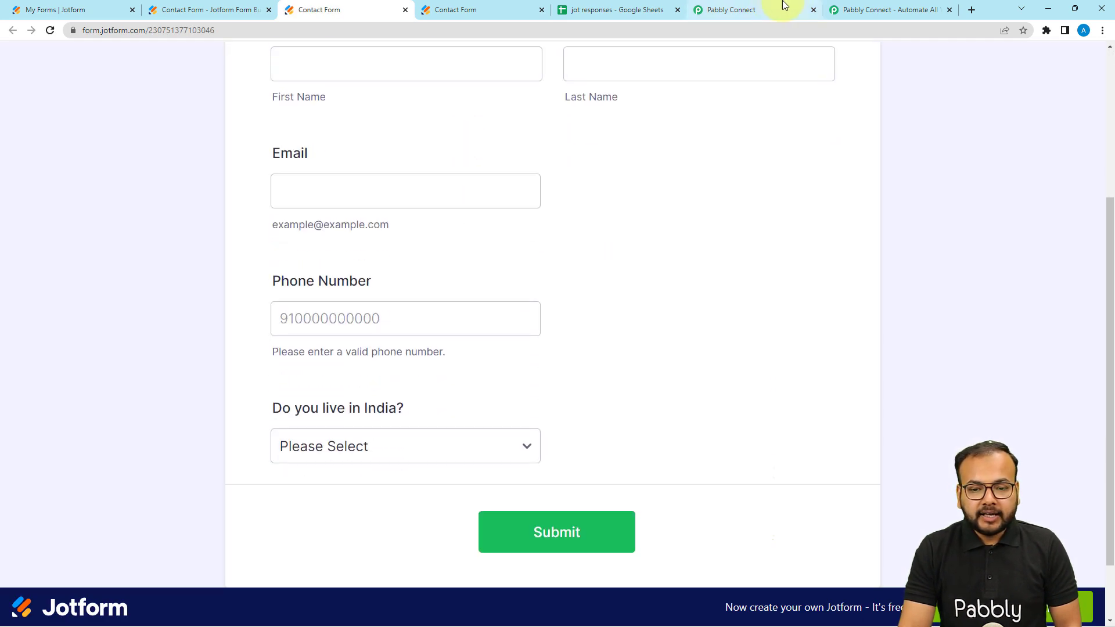
left_click(782, 6)
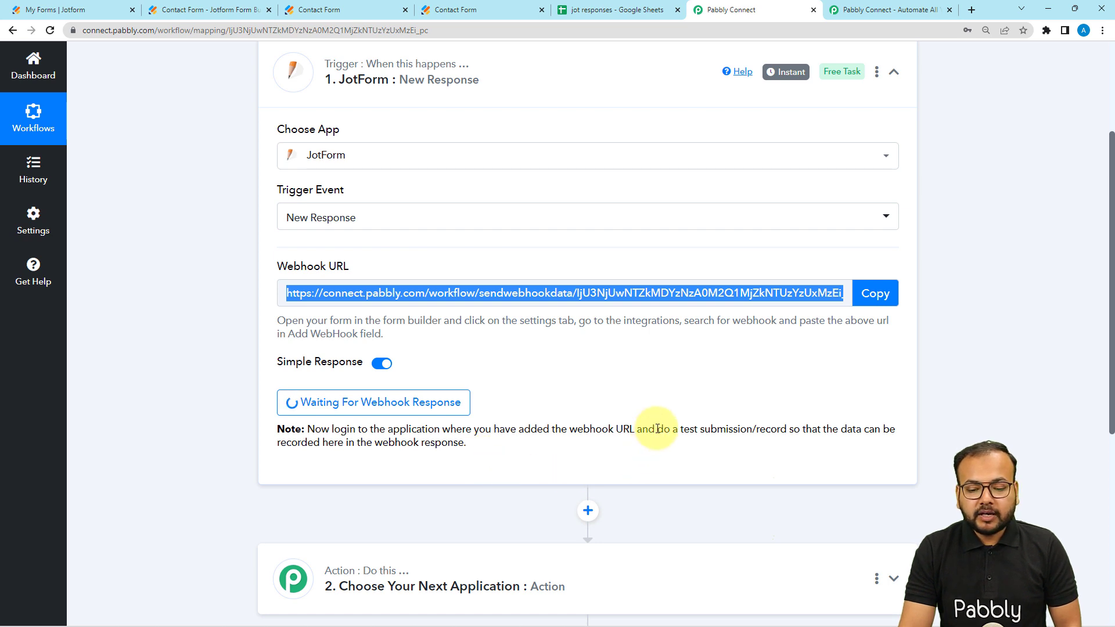
left_click_drag(656, 430, 733, 440)
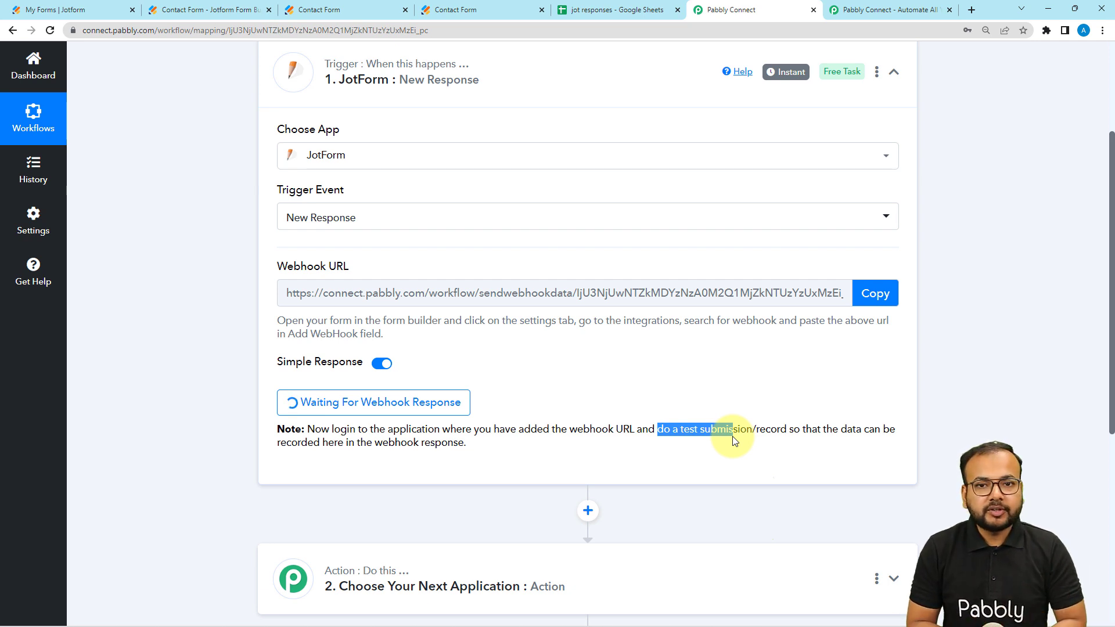
Step: Return to the published Contact Form and fill in the test contact's first and last name
left_click(381, 9)
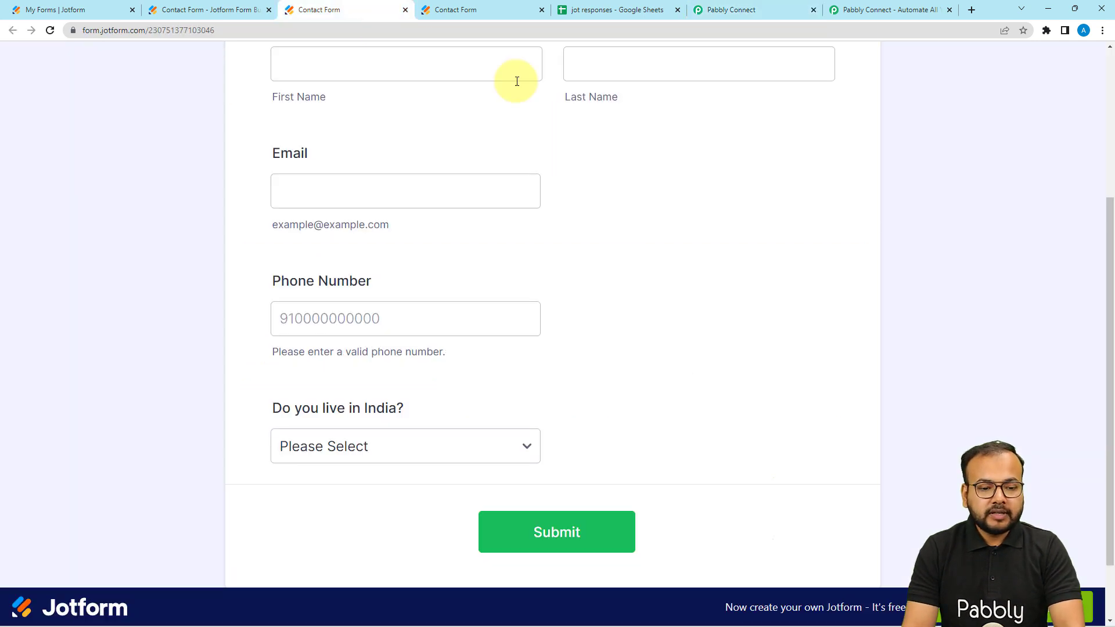
scroll(356, 203, "up", 1)
scroll(337, 243, "up", 3)
left_click(308, 293)
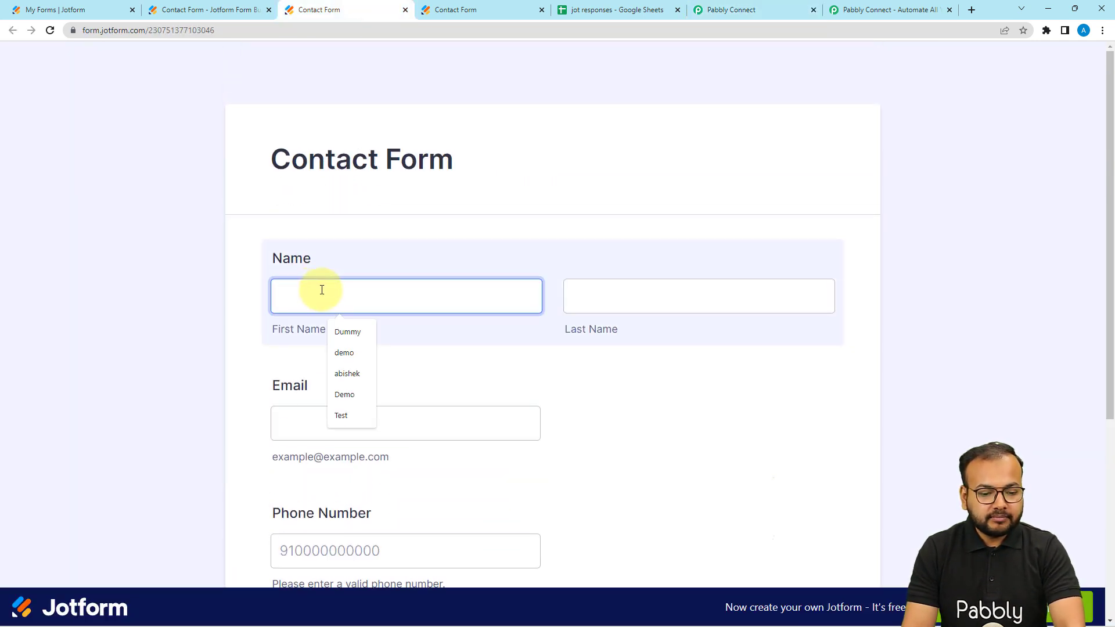
left_click(341, 332)
left_click(579, 298)
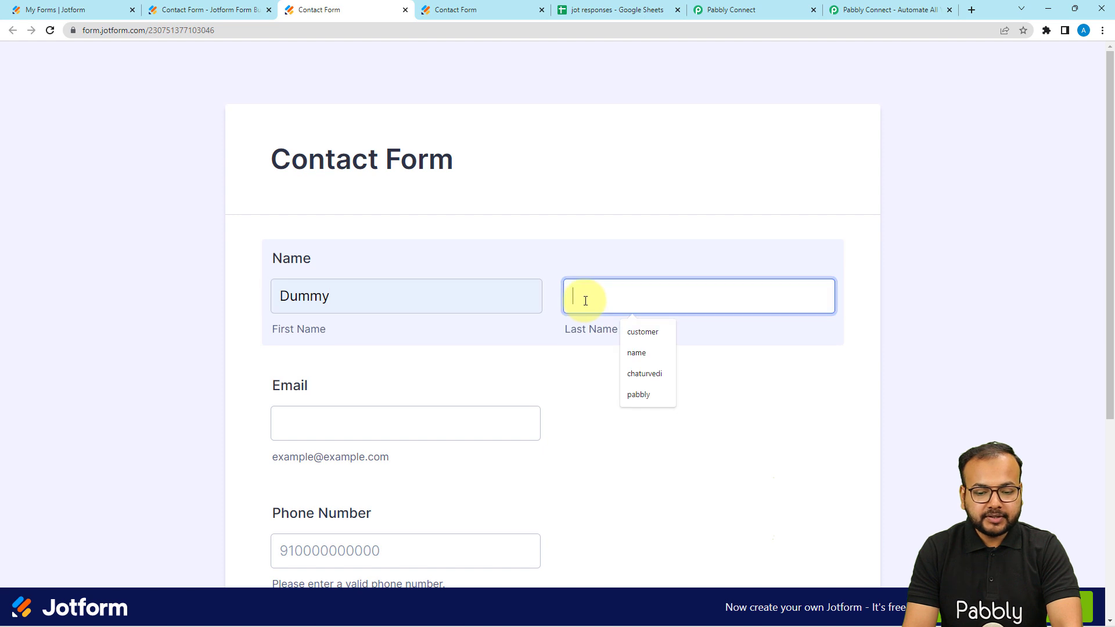
left_click(636, 353)
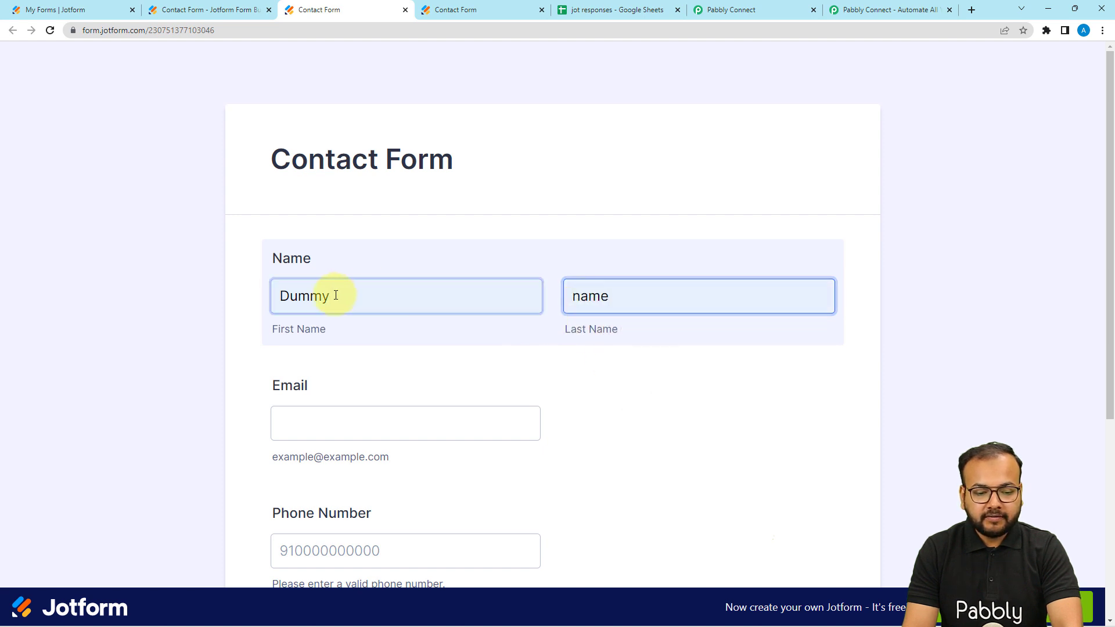
Step: Fill in the test contact's email address and phone number in the published Contact Form
scroll(283, 273, "down", 1)
scroll(581, 275, "down", 2)
left_click(388, 247)
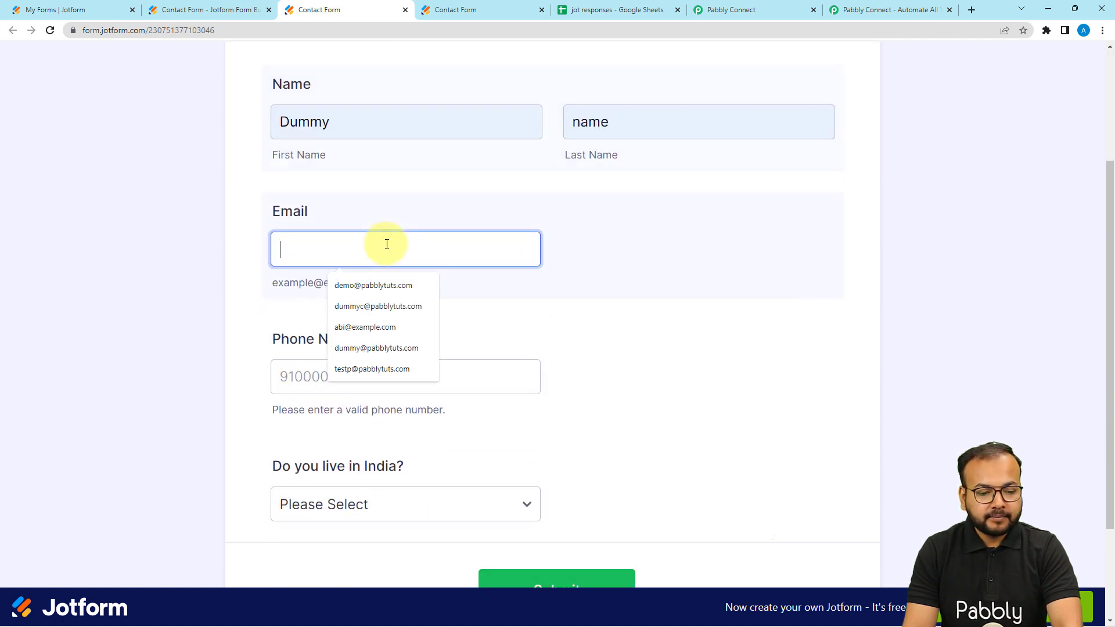
left_click(349, 306)
scroll(229, 273, "down", 2)
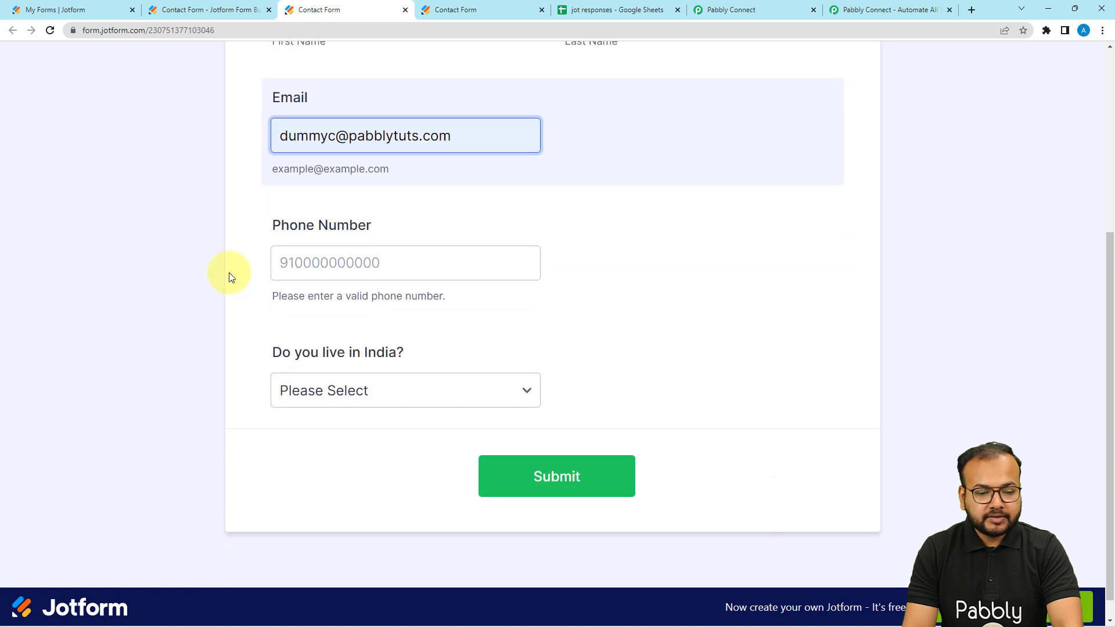
left_click(312, 257)
type("9100000000000")
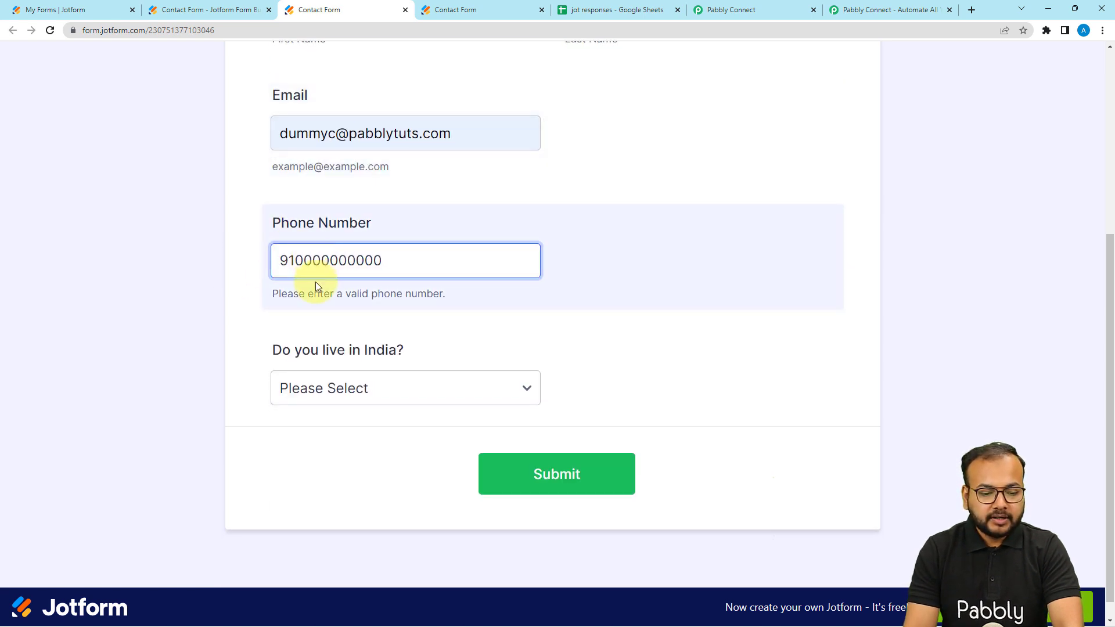
Step: Answer False to "Do you live in India?" and submit the Contact Form
scroll(313, 281, "down", 1)
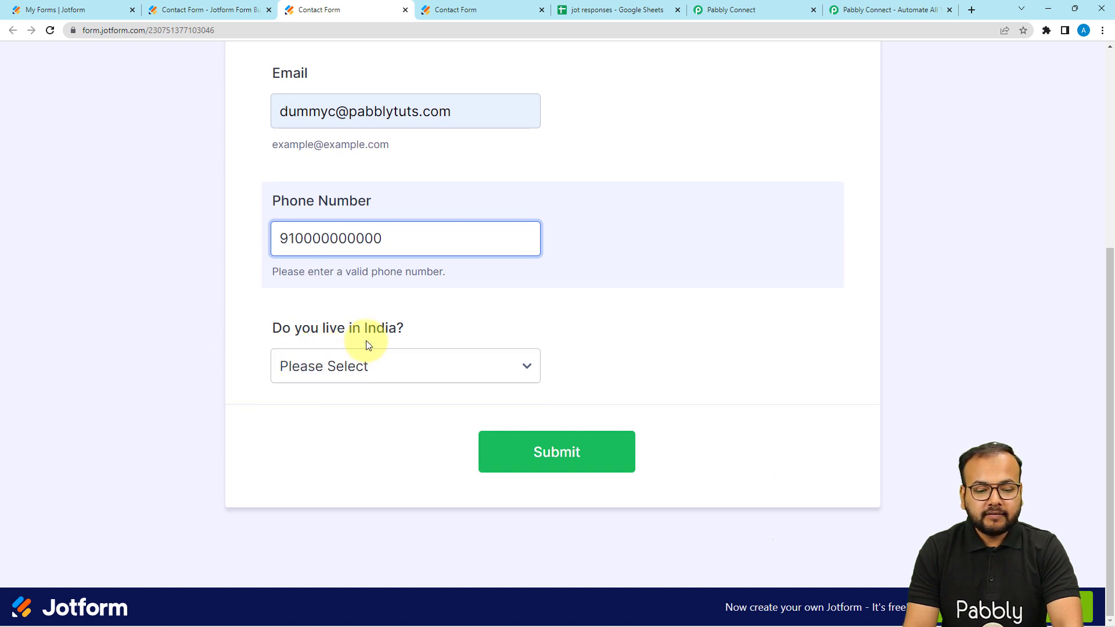
left_click(350, 368)
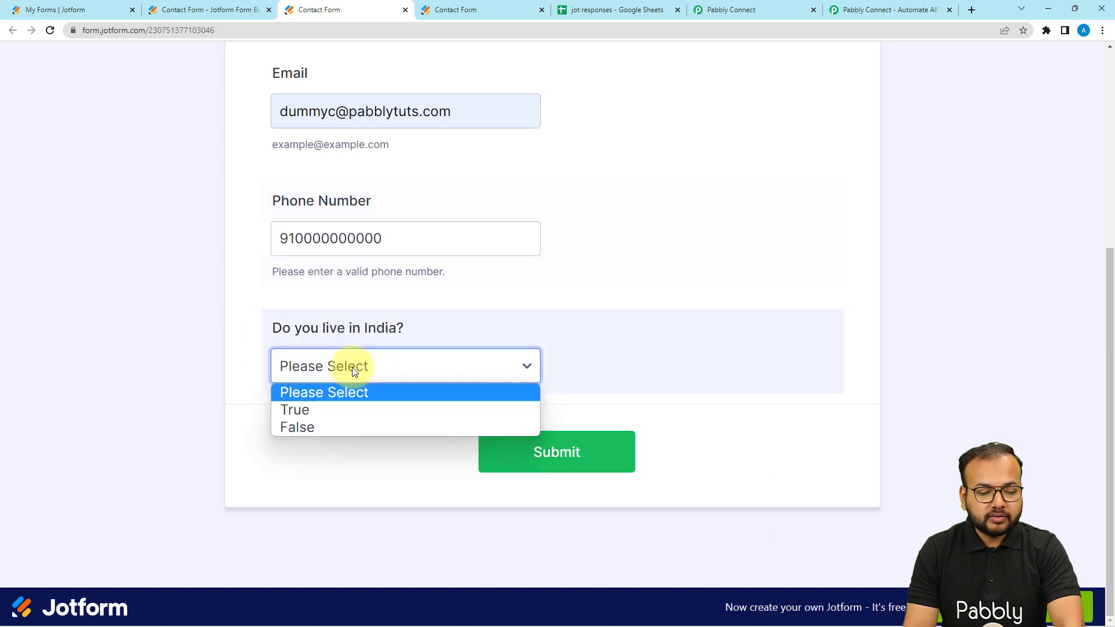
left_click(289, 426)
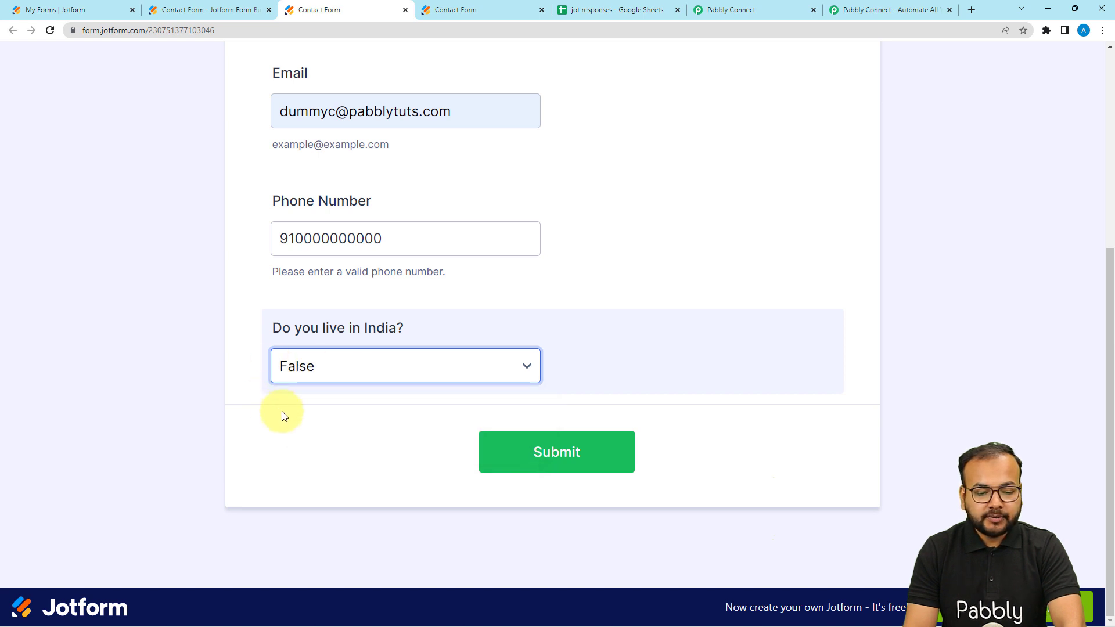
left_click(554, 459)
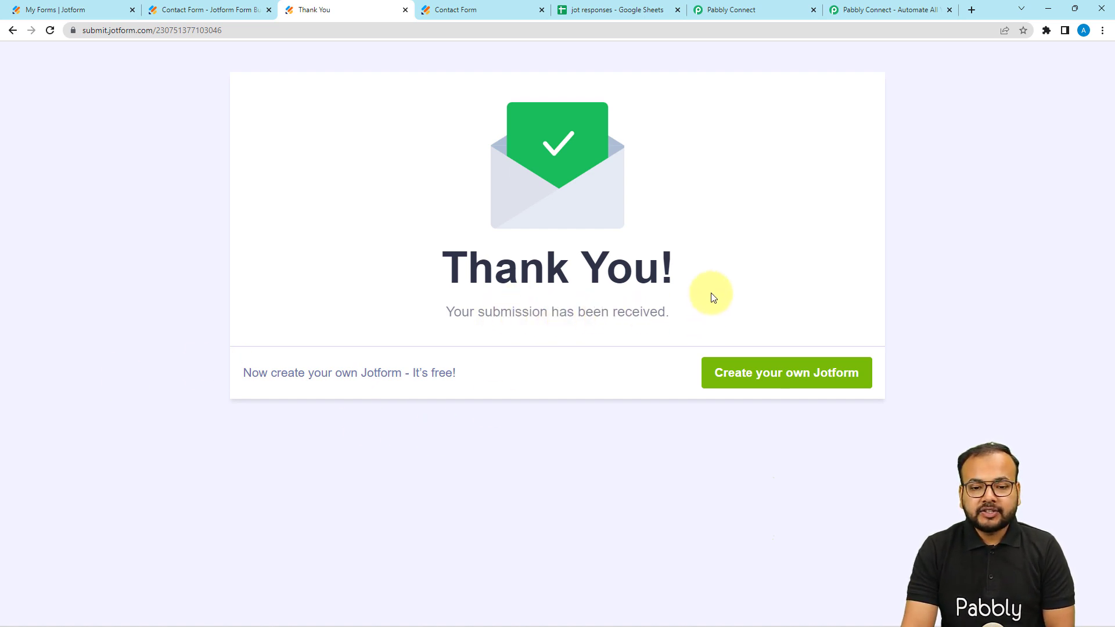
Step: Return to Pabbly Connect and examine the name, email, India answer and phone values in the trigger's captured webhook response
left_click(741, 10)
scroll(187, 329, "down", 2)
scroll(187, 328, "down", 3)
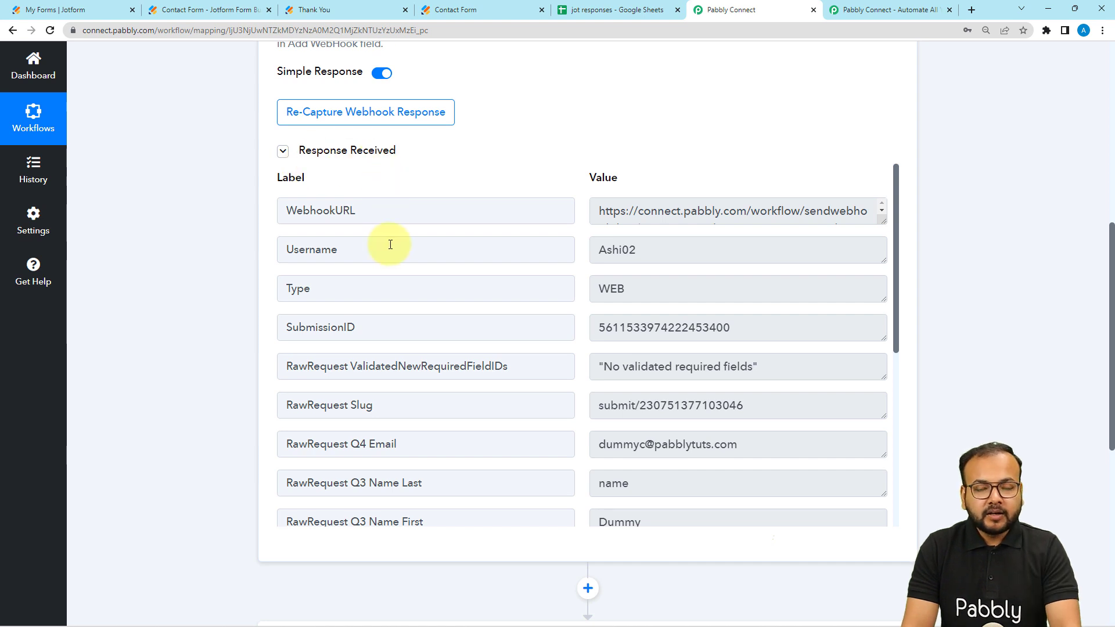
scroll(392, 245, "down", 3)
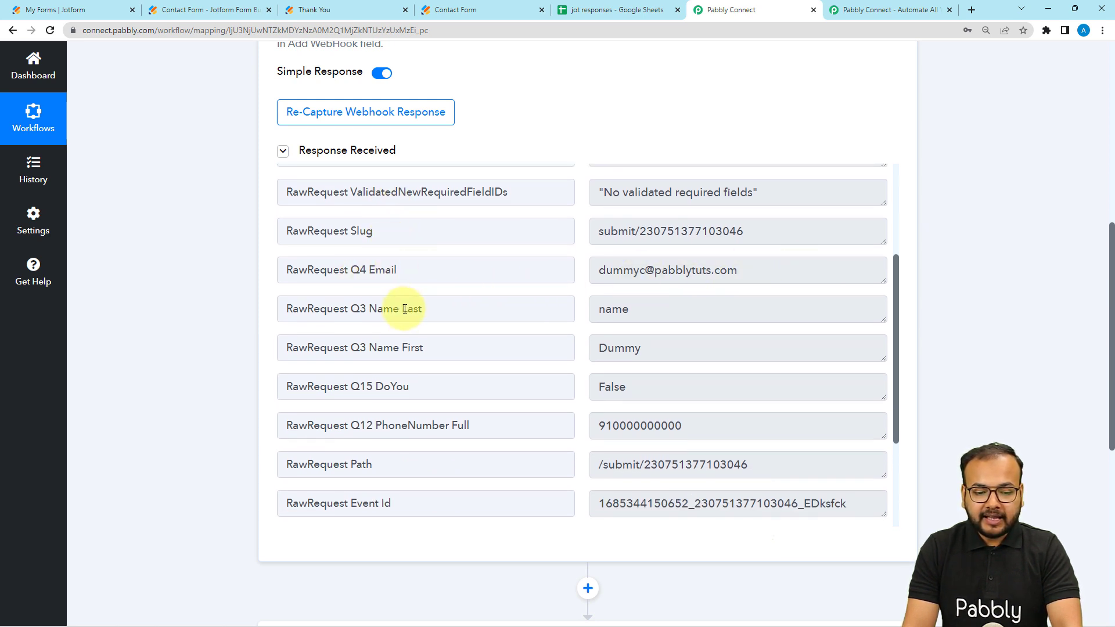
left_click_drag(632, 310, 583, 316)
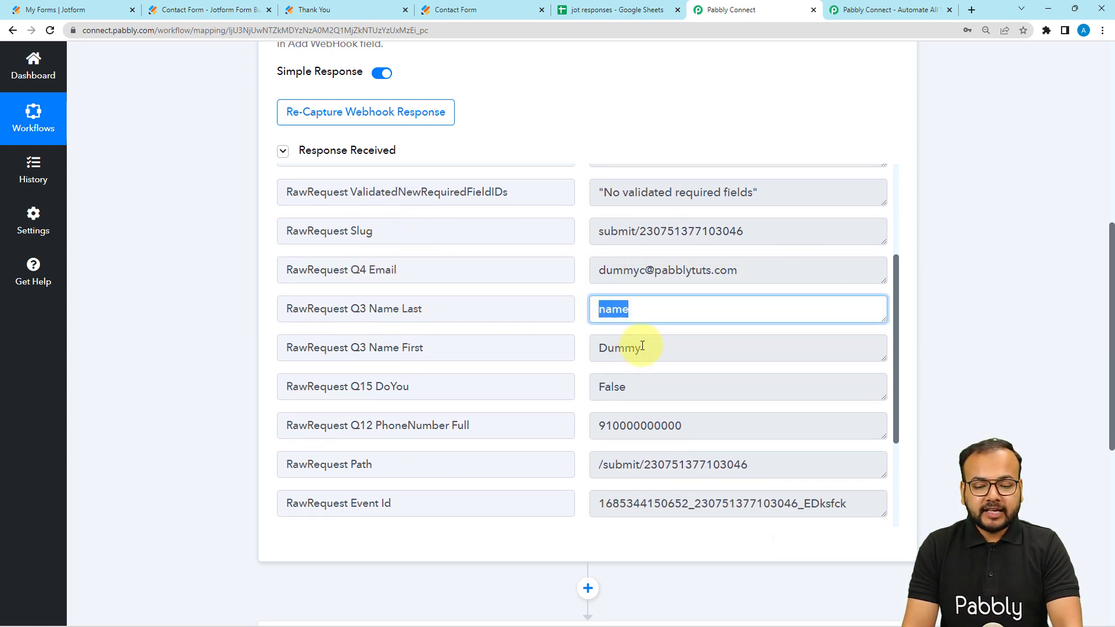
left_click_drag(636, 349, 571, 362)
scroll(638, 394, "down", 1)
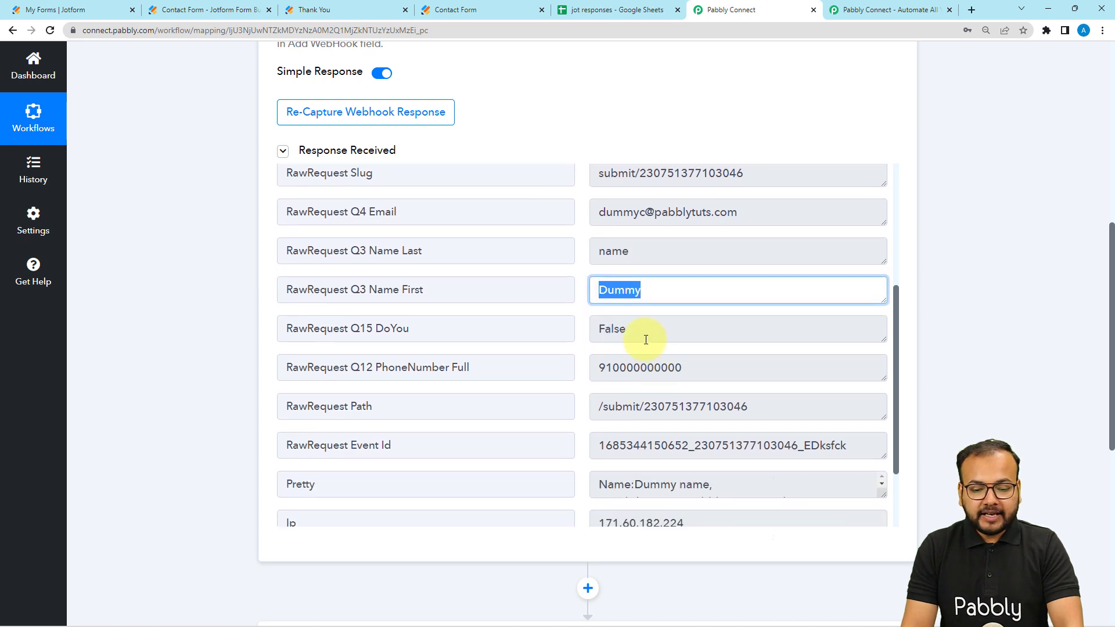
left_click_drag(639, 336, 566, 347)
left_click_drag(692, 406, 511, 387)
scroll(511, 387, "down", 4)
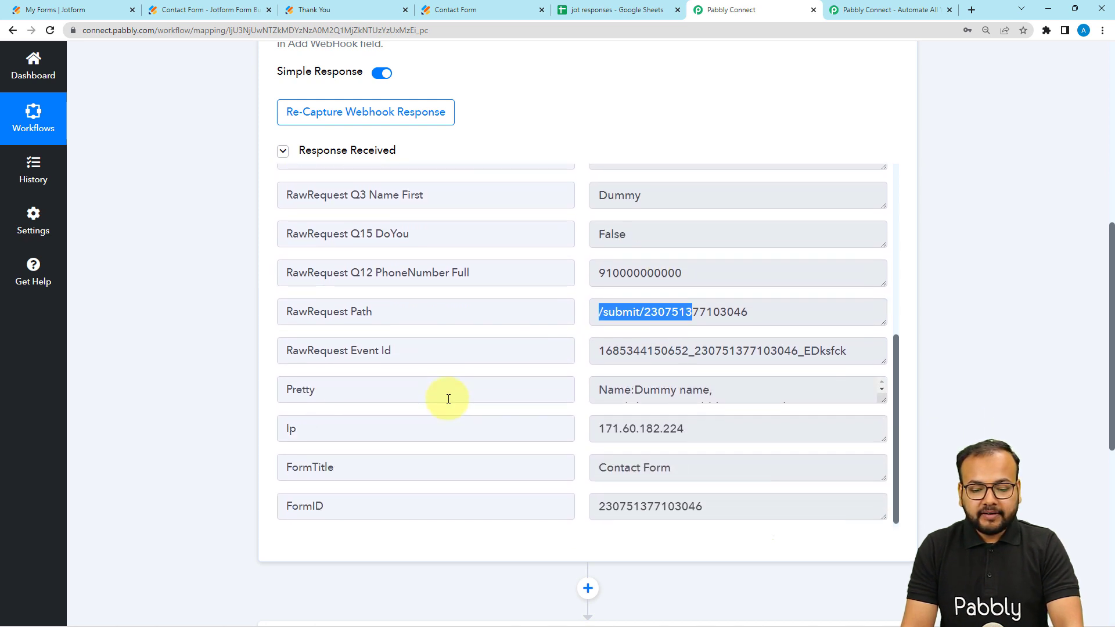
scroll(189, 339, "down", 1)
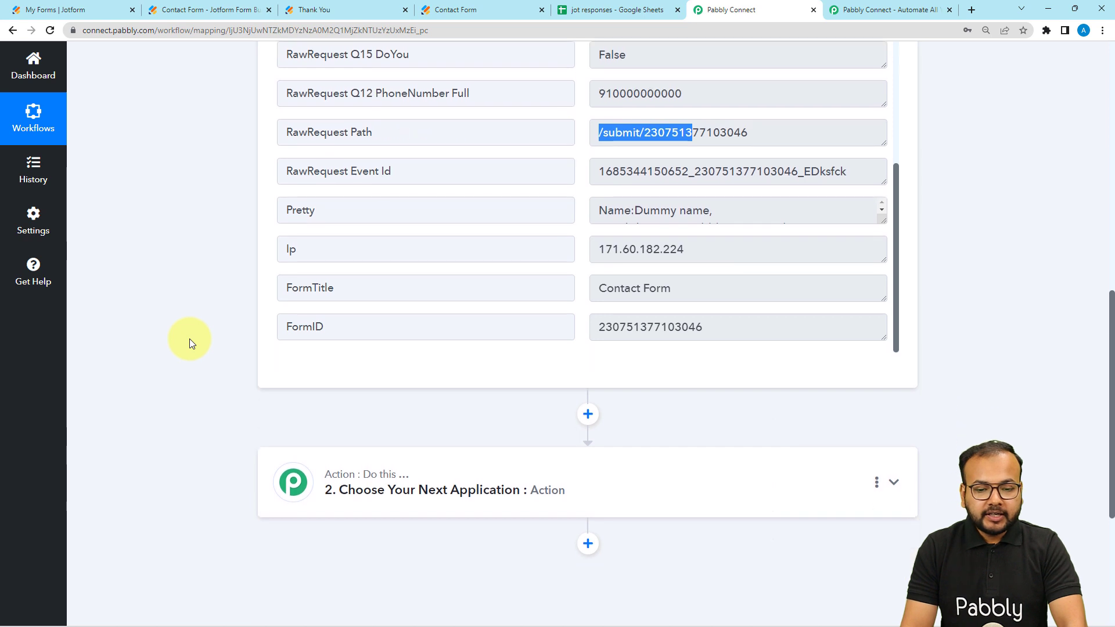
left_click(189, 339)
scroll(190, 339, "up", 2)
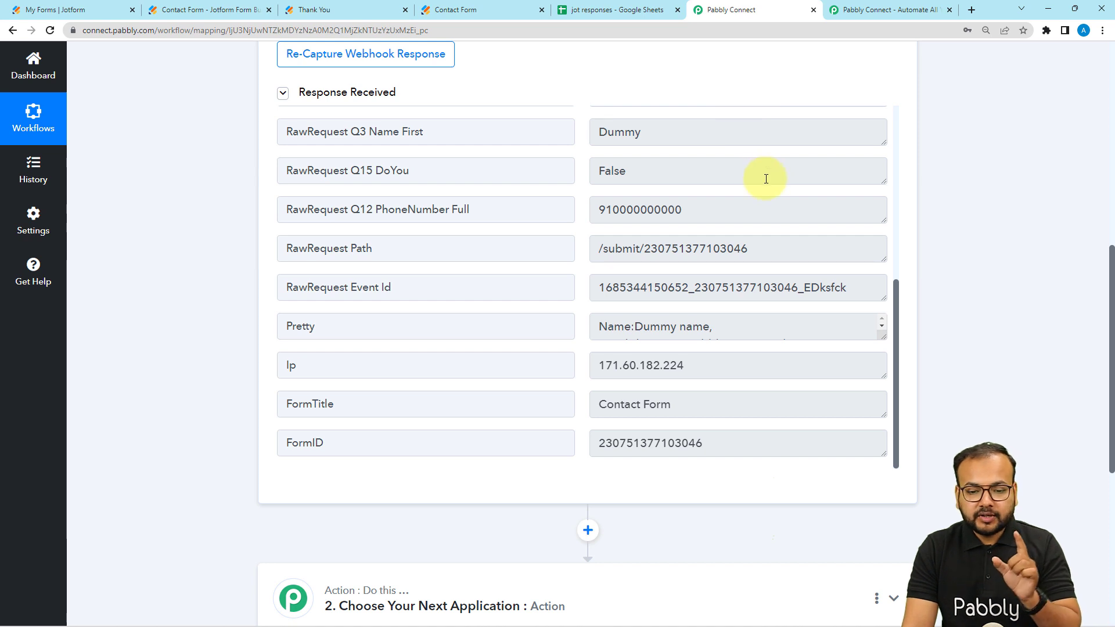
scroll(765, 232, "up", 5)
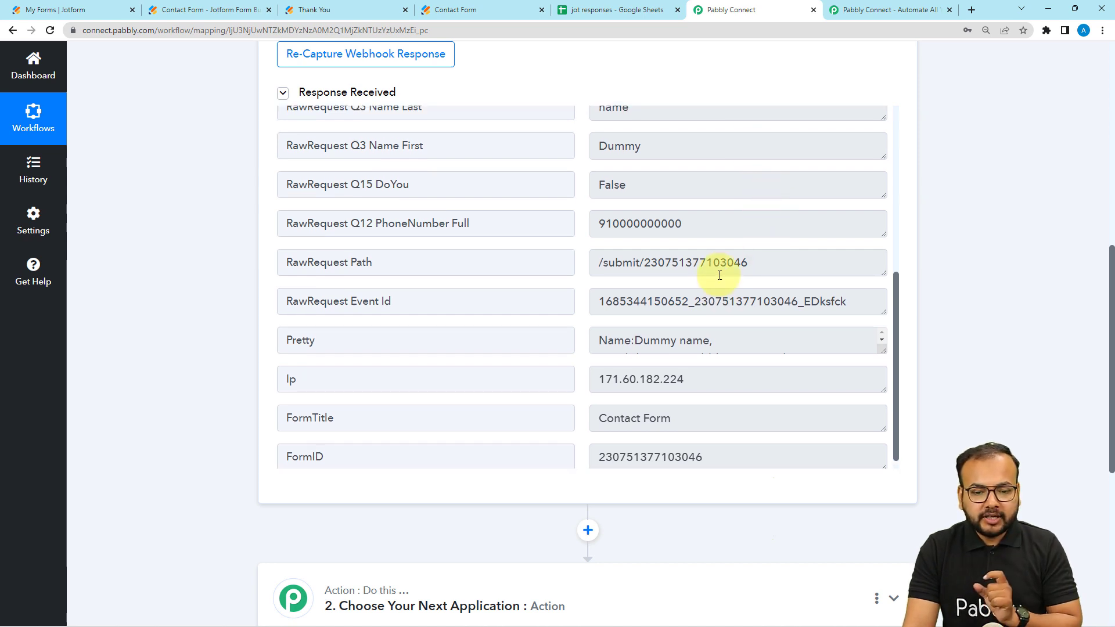
Step: Check the answer options for "Do you live in India?" in the unsubmitted Contact Form and return to Pabbly Connect
left_click(353, 5)
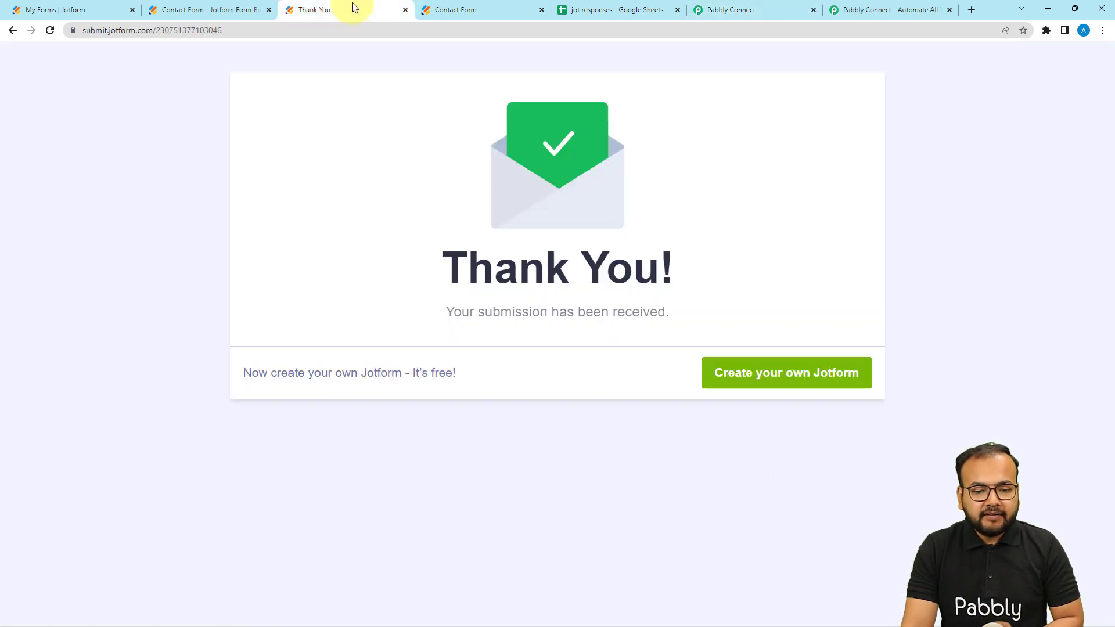
left_click(444, 8)
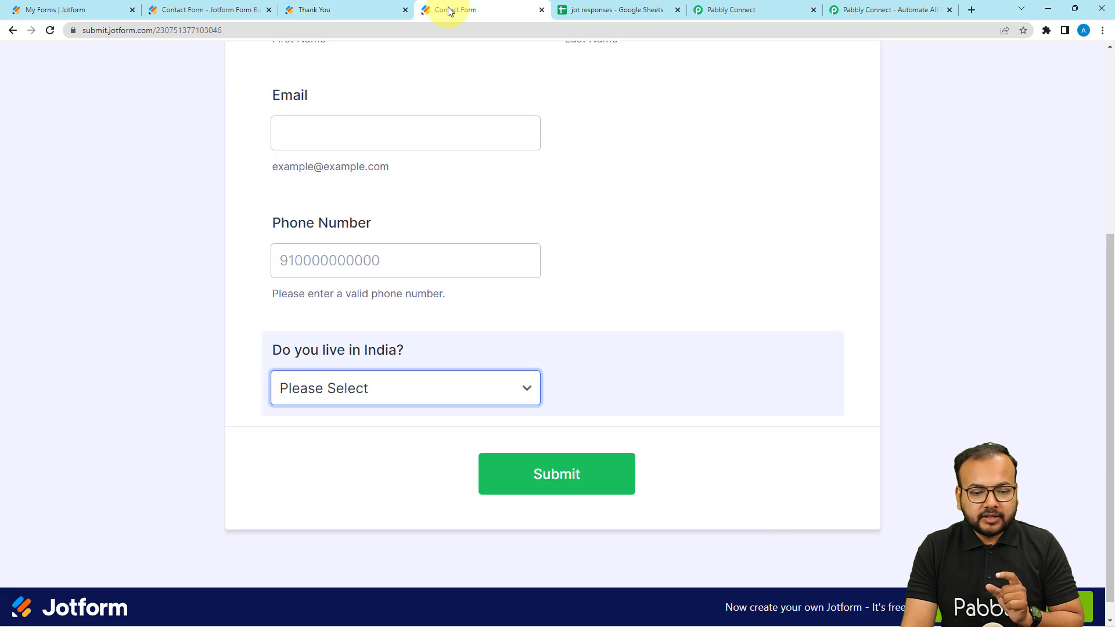
left_click(356, 398)
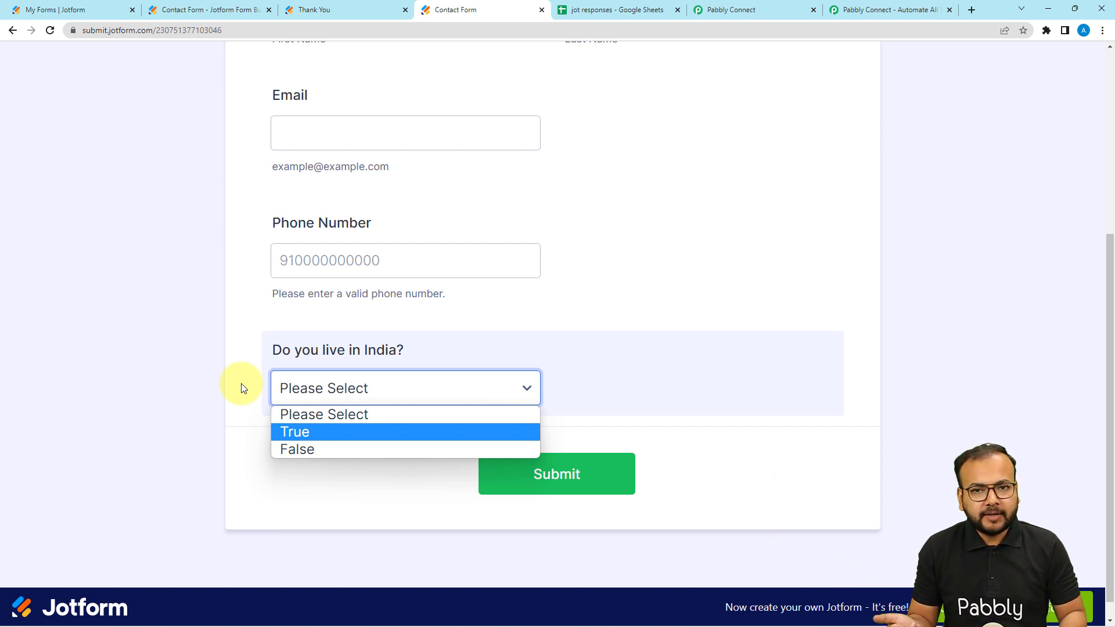
left_click(771, 8)
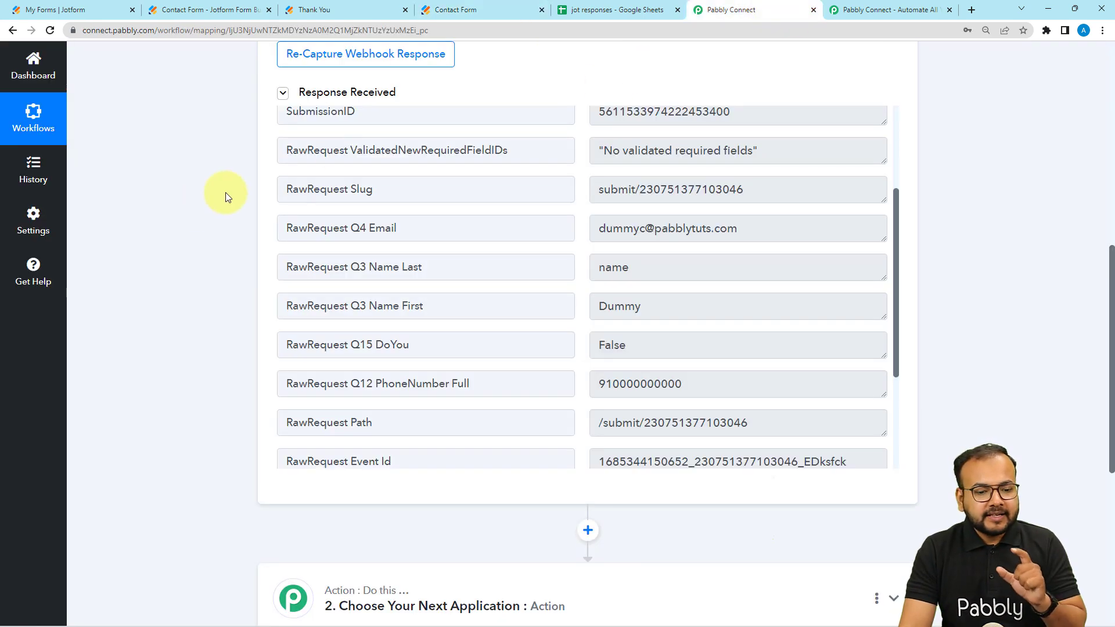
Step: Expand the workflow's second step, search the apps for "loo" and choose Lookup Table as its action app
scroll(173, 226, "down", 2)
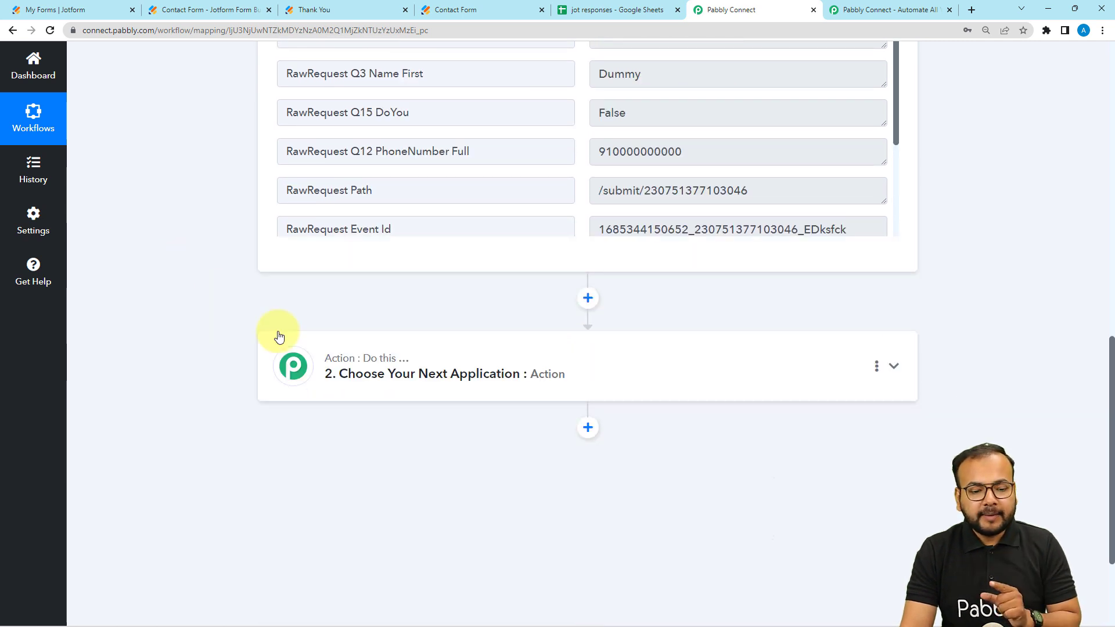
left_click(310, 375)
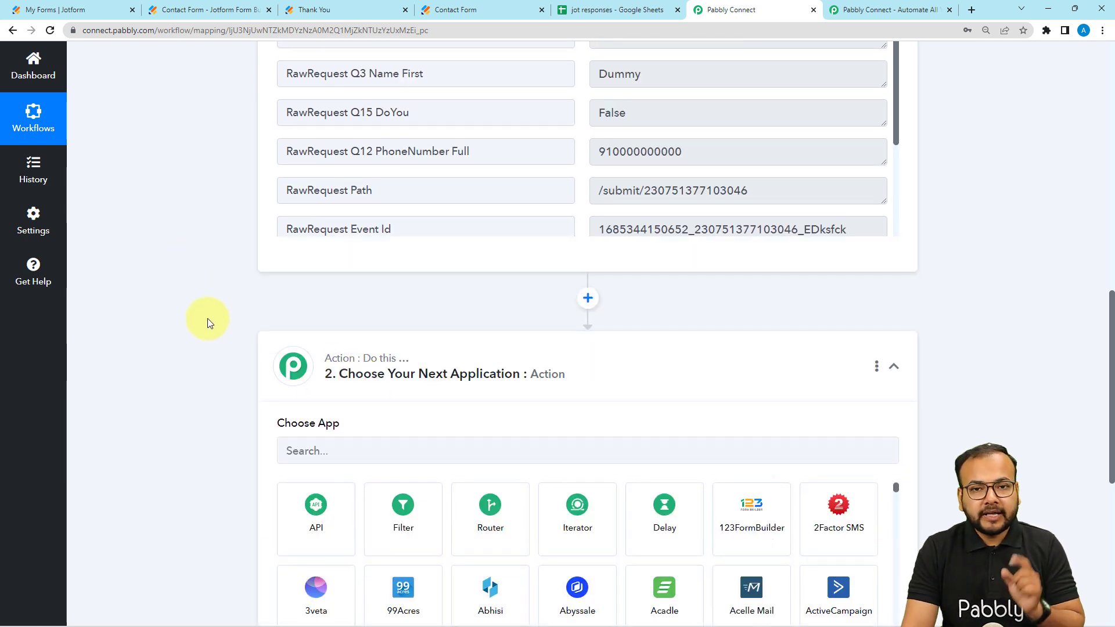
scroll(207, 318, "down", 2)
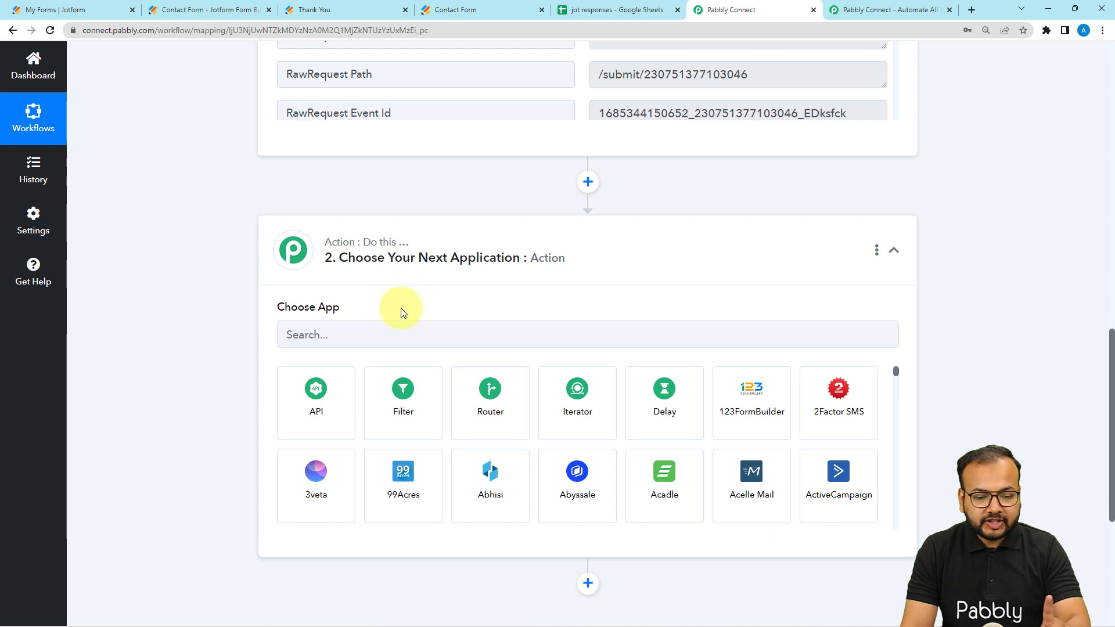
left_click(397, 338)
type("loo")
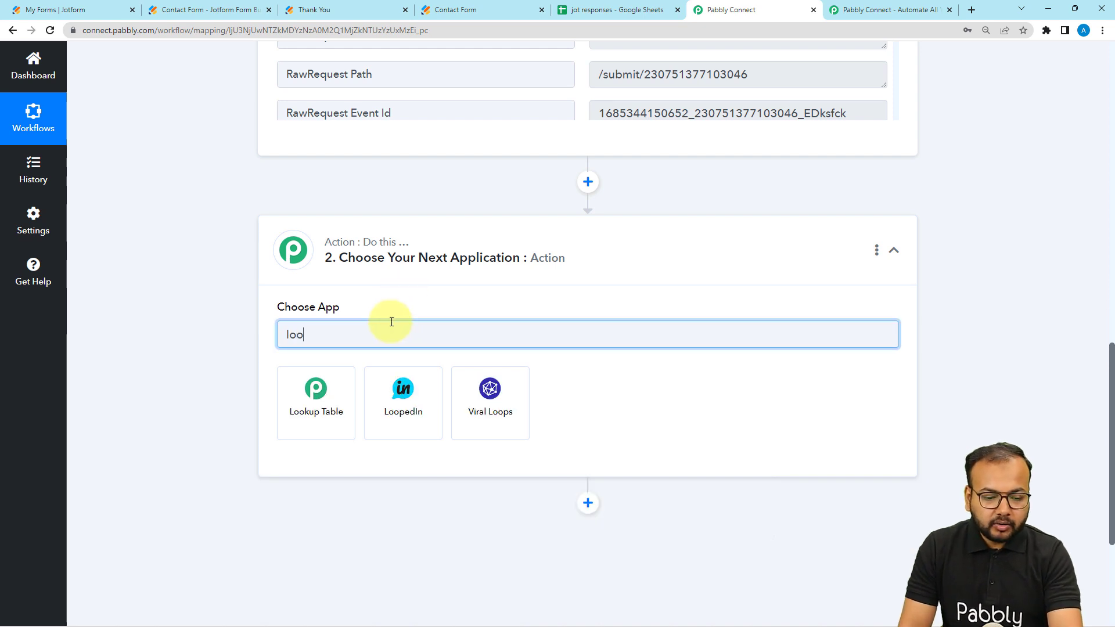
left_click(315, 377)
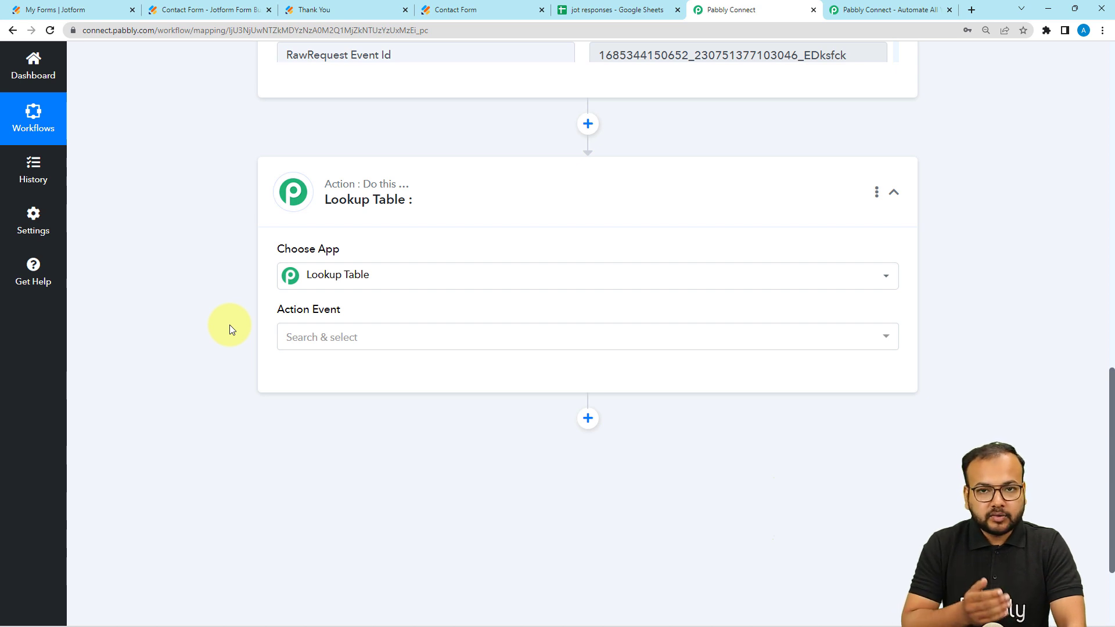
Step: Set the action event to Lookup Table and connect the action
scroll(228, 319, "down", 2)
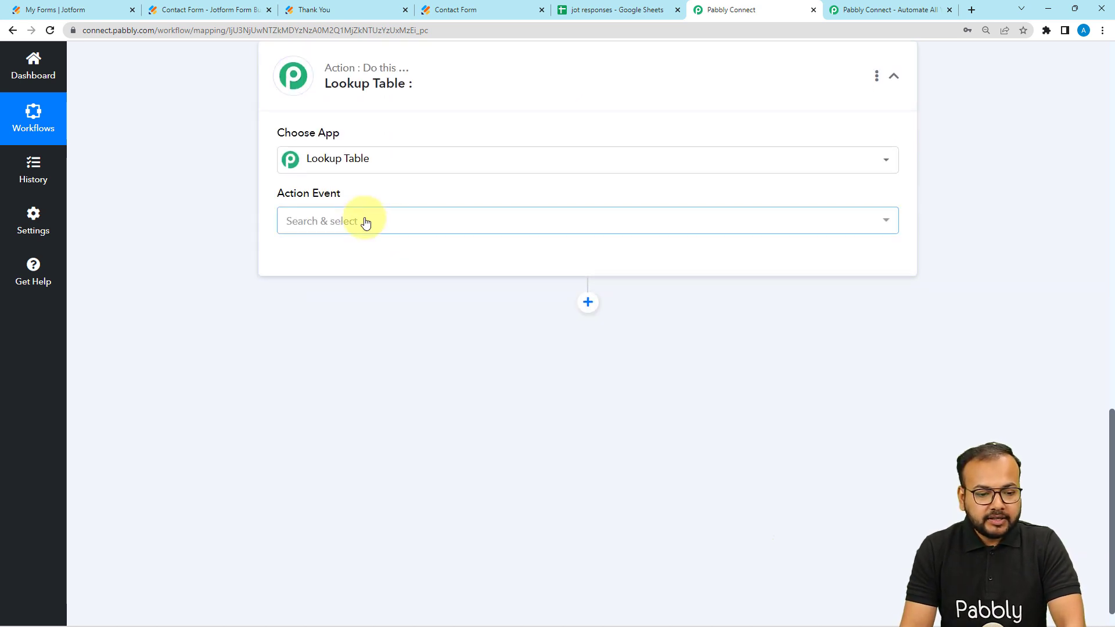
left_click(329, 219)
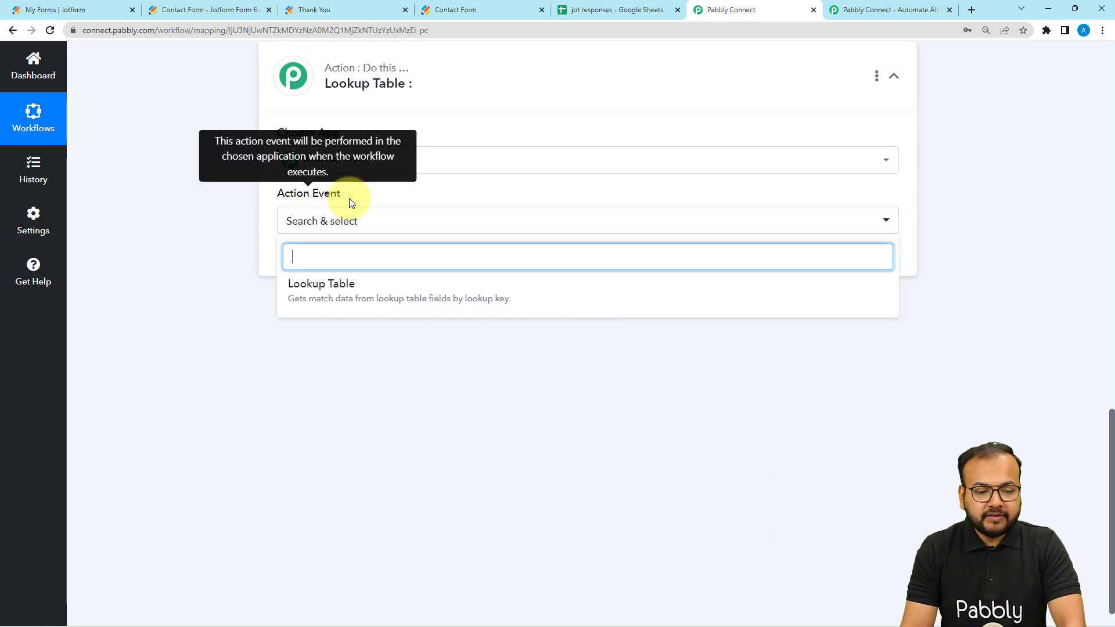
left_click(314, 291)
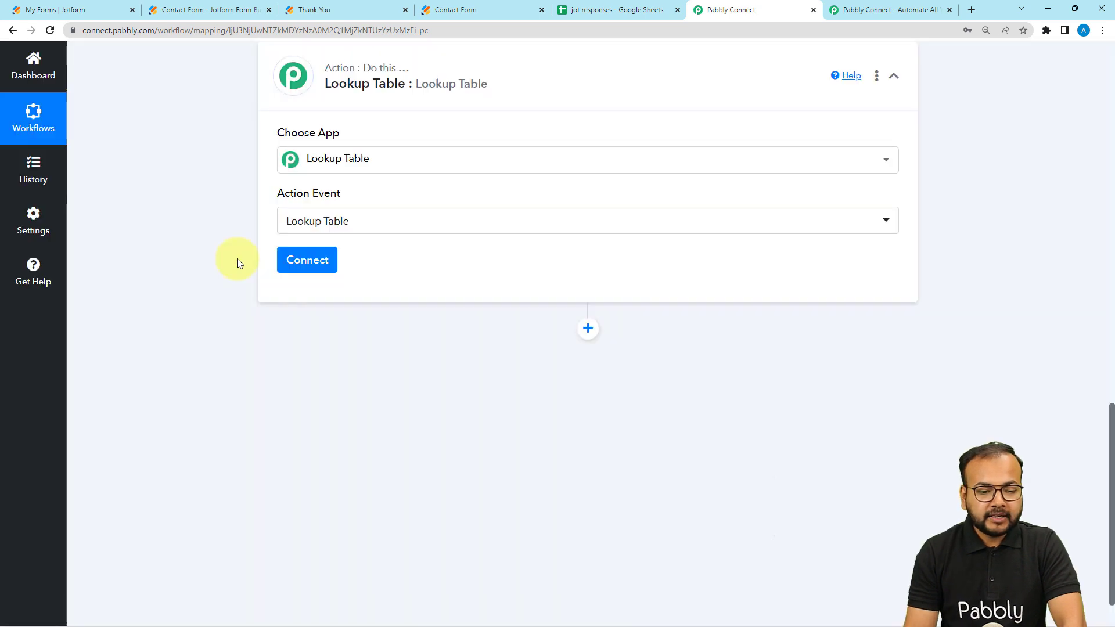
left_click(309, 267)
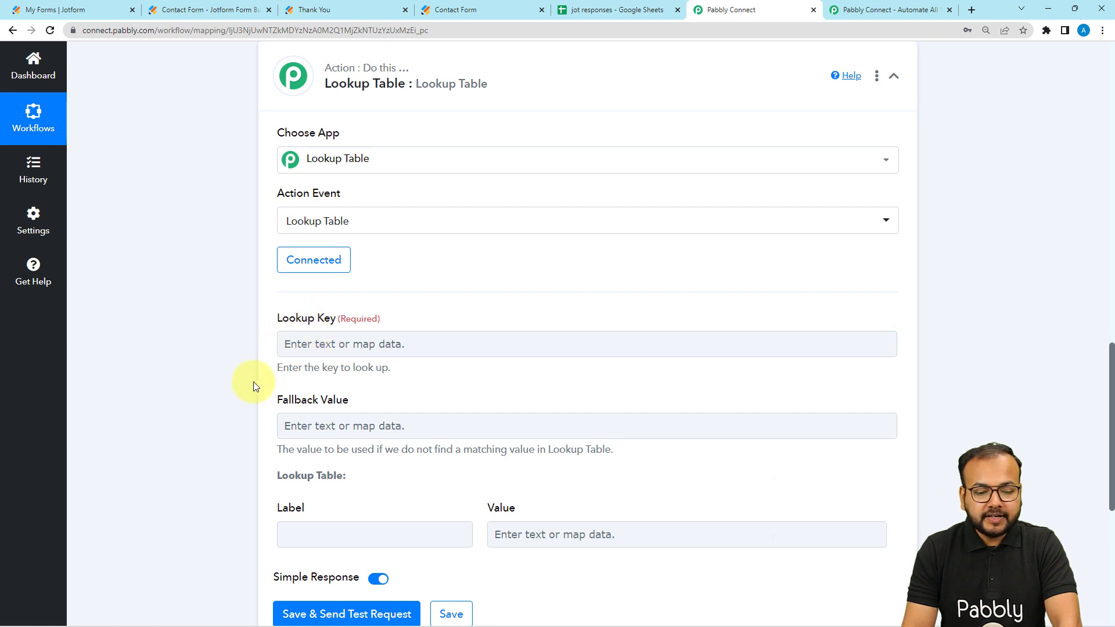
Step: Examine the Lookup Table action's fallback, label and value fields, and go back to the trigger's captured form answers
scroll(356, 350, "down", 2)
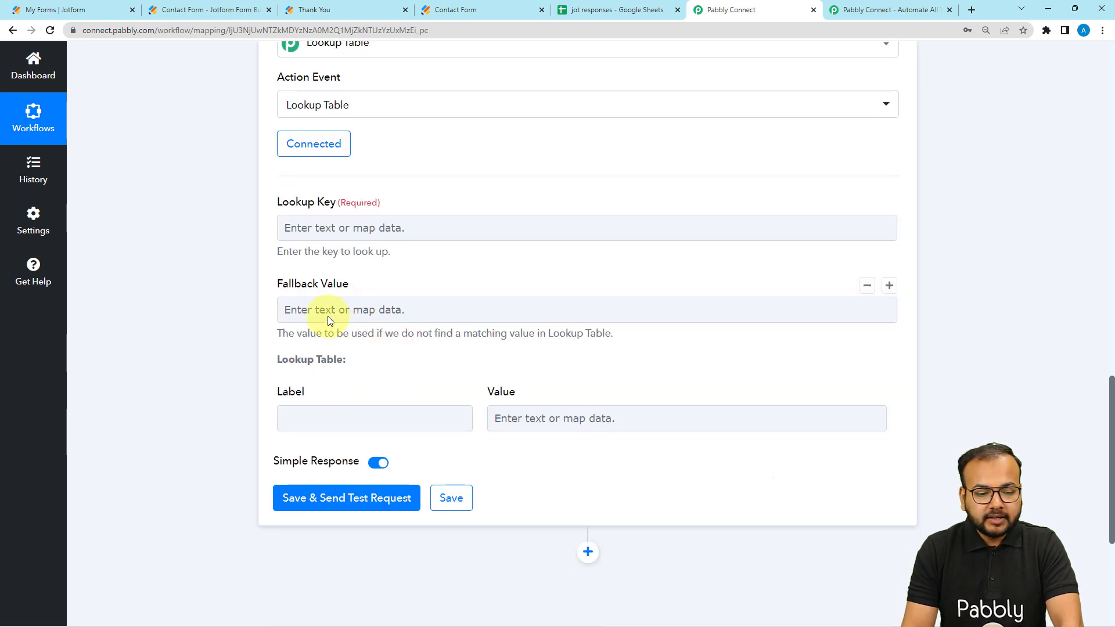
left_click(434, 310)
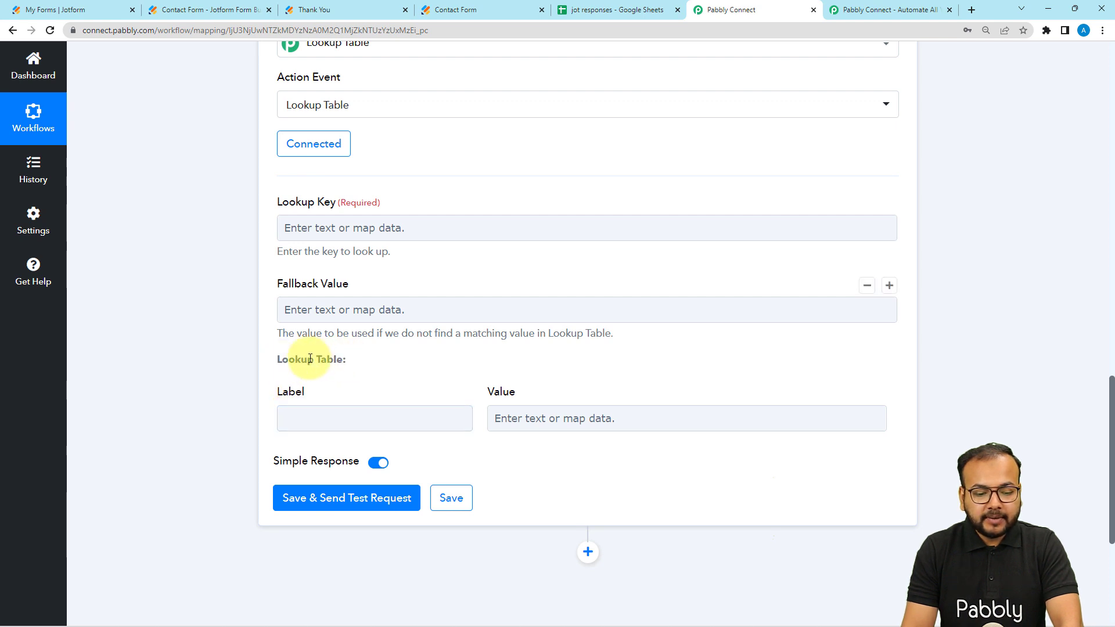
left_click(288, 416)
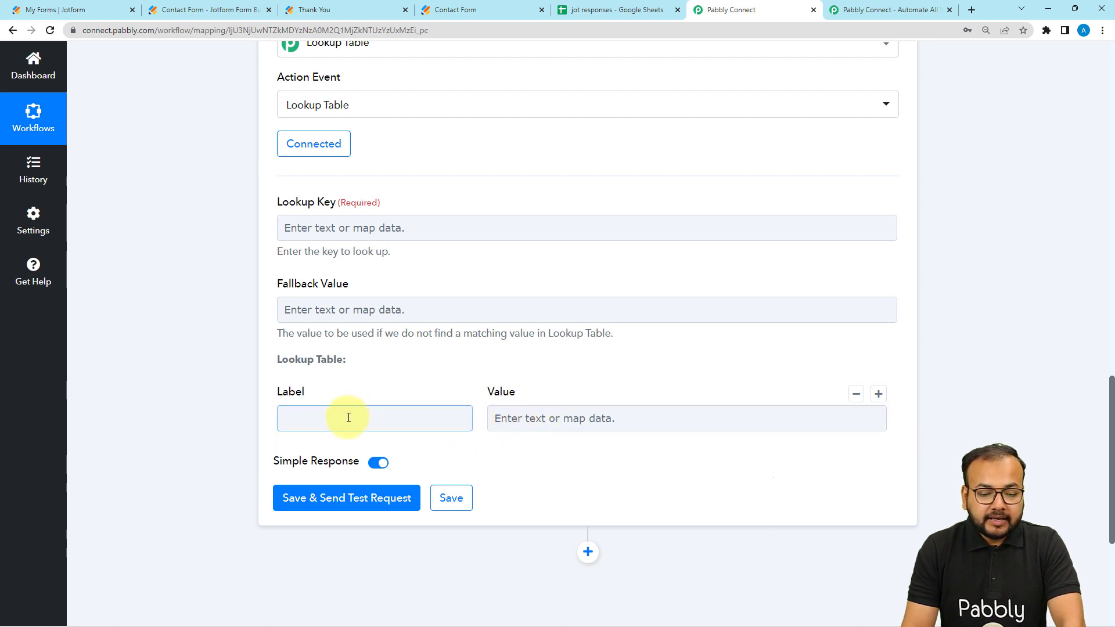
left_click(524, 419)
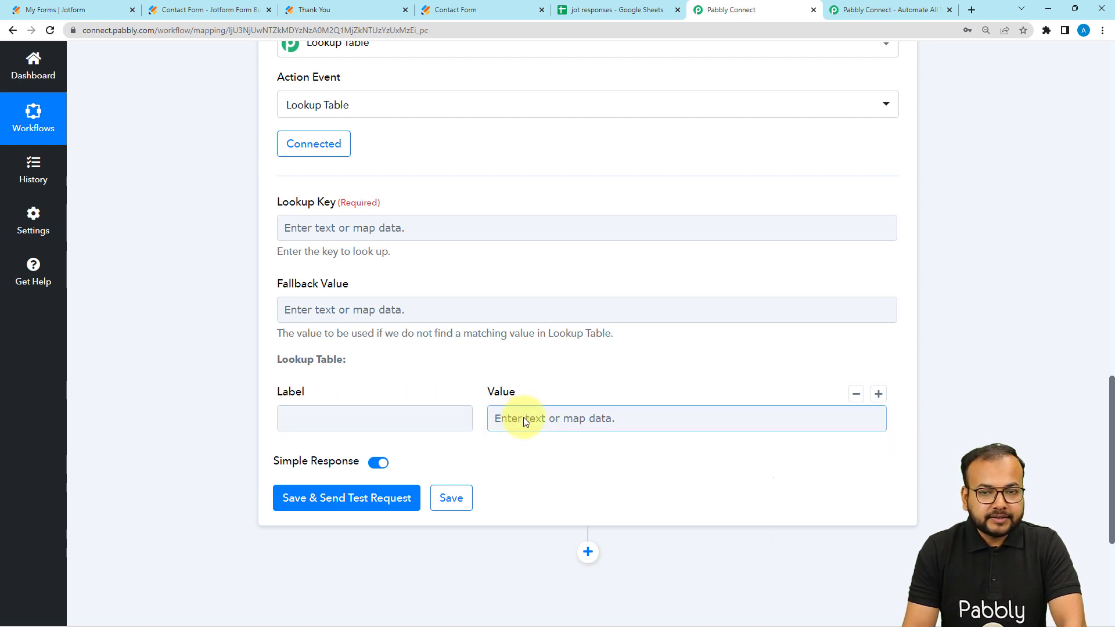
scroll(523, 417, "down", 1)
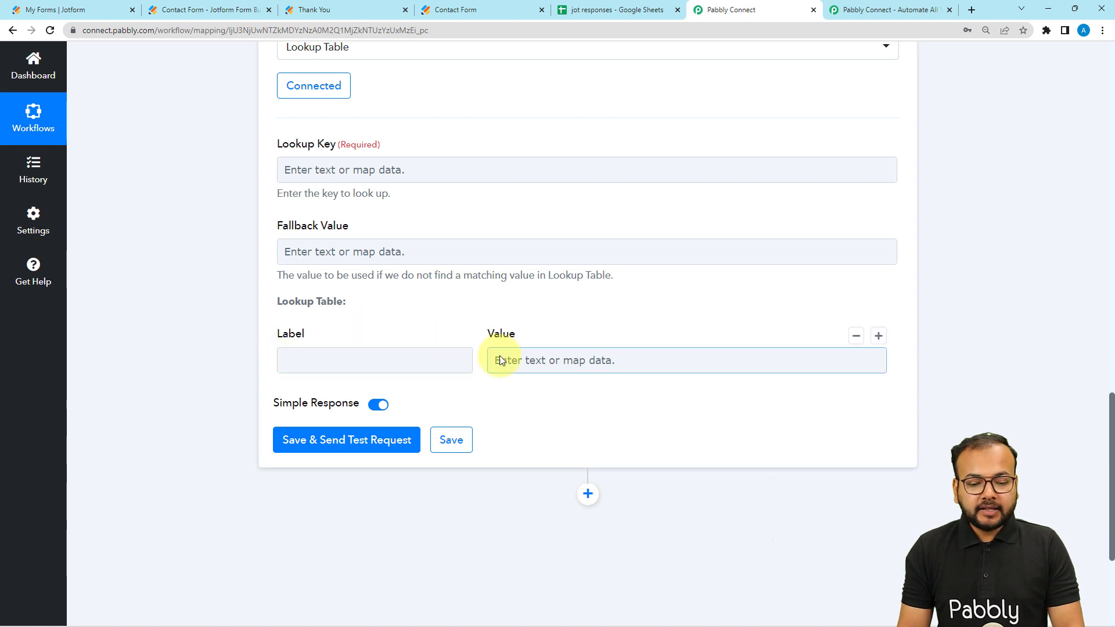
left_click(355, 351)
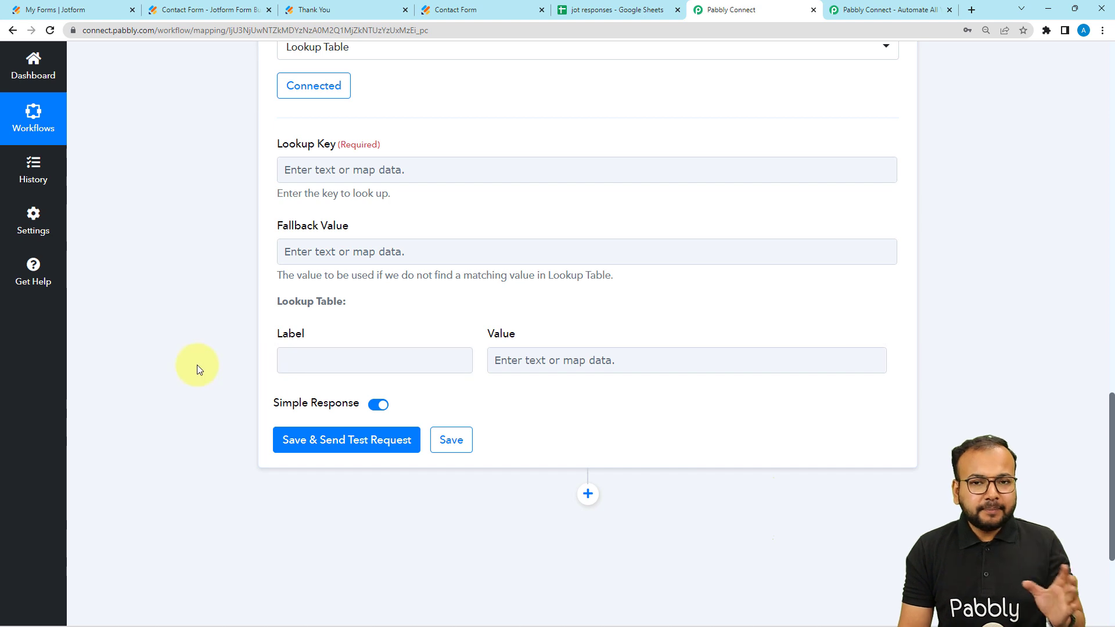
scroll(197, 365, "up", 8)
scroll(197, 364, "up", 1)
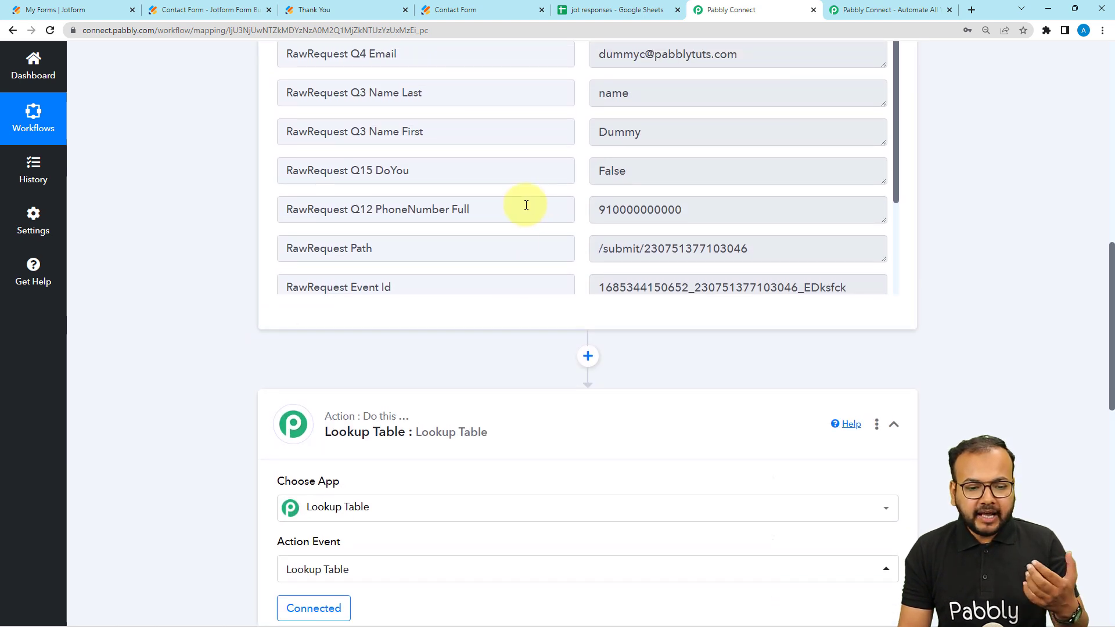
Step: Fill the first Lookup Table row with the label False and the value No, matching the captured form answer
left_click_drag(639, 174, 584, 174)
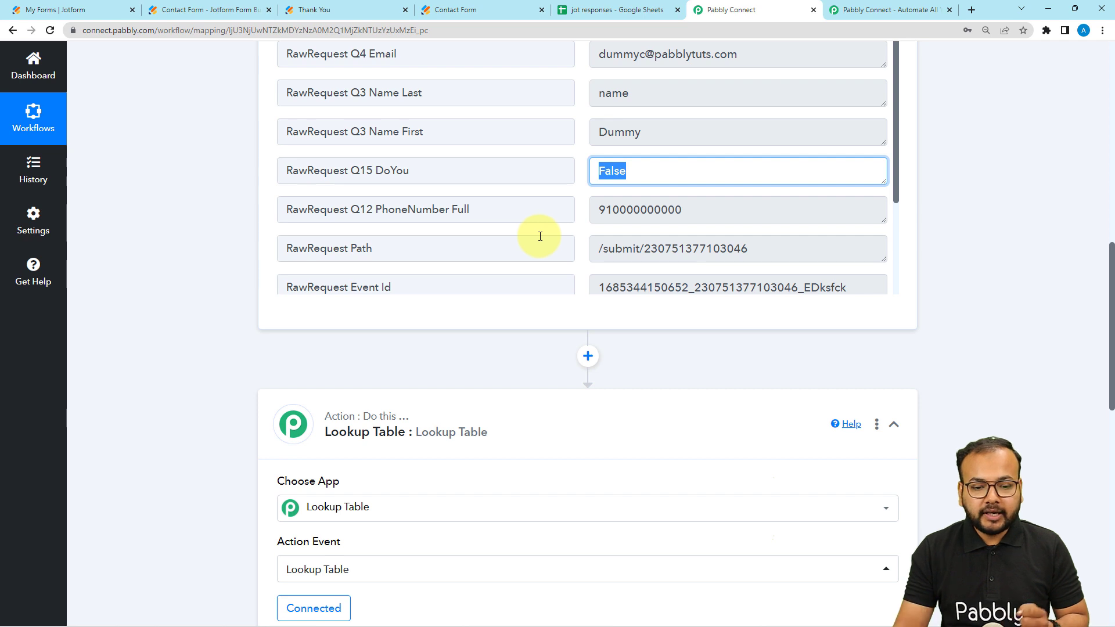
scroll(532, 212, "down", 3)
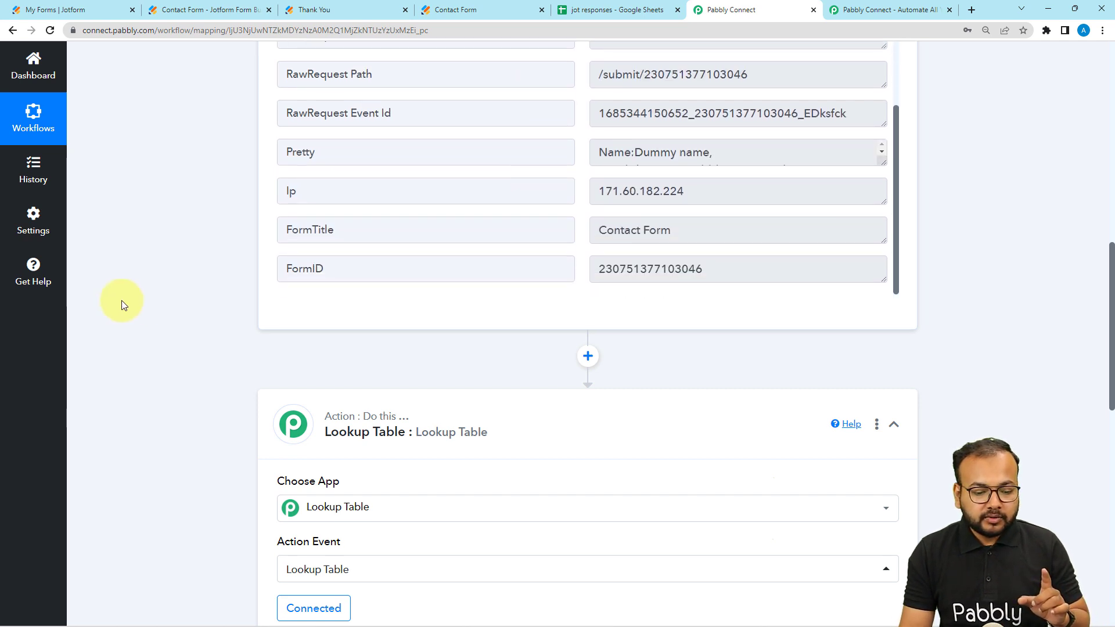
scroll(188, 308, "down", 8)
left_click(341, 303)
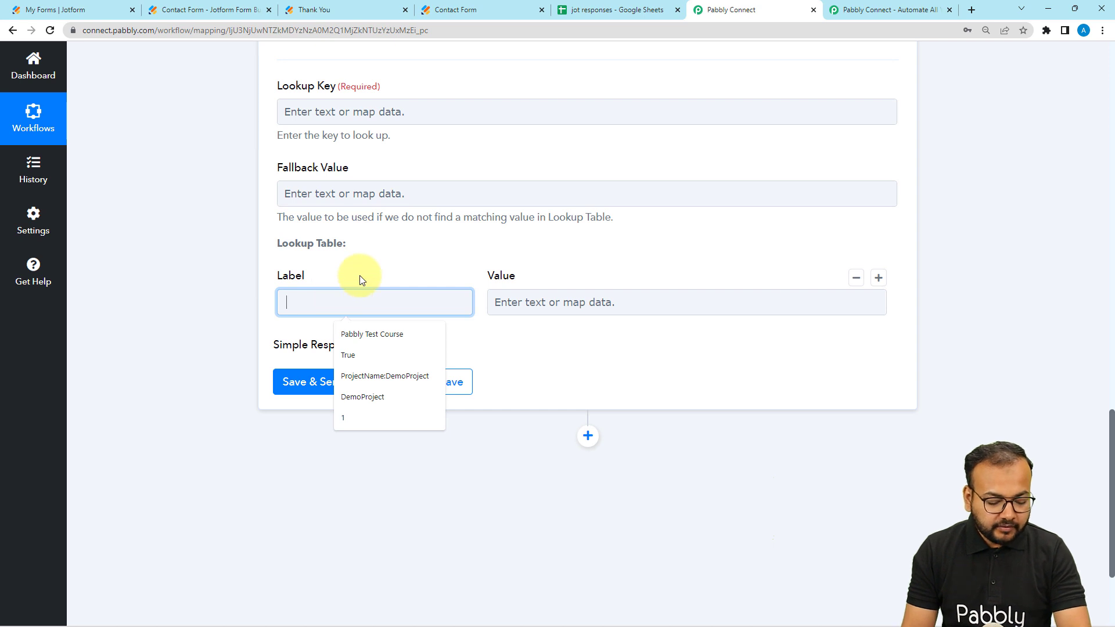
type("False")
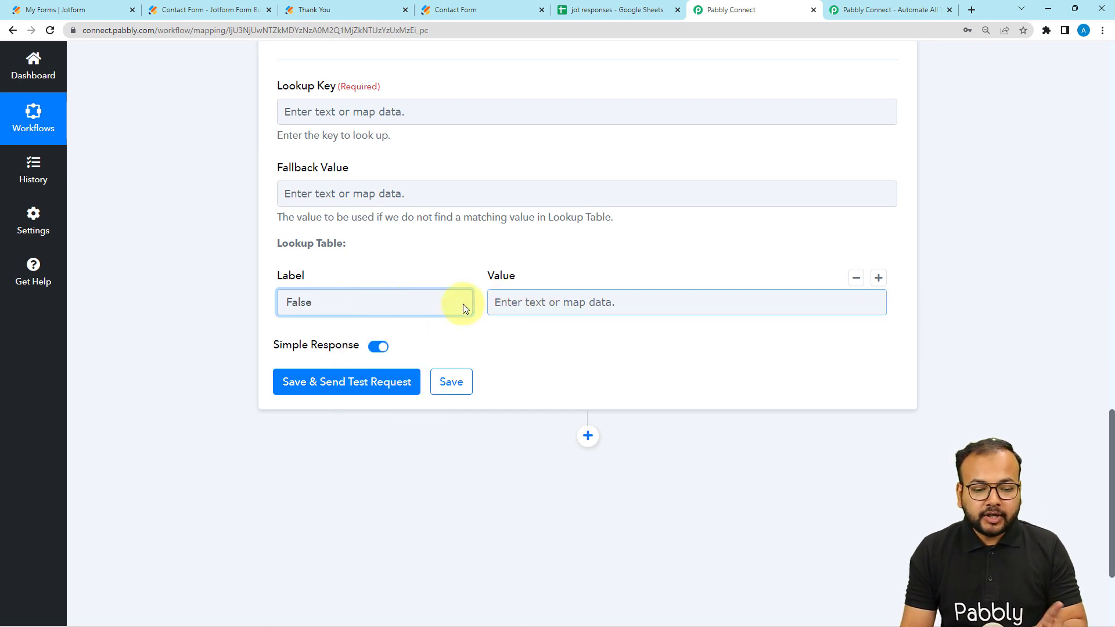
left_click(512, 303)
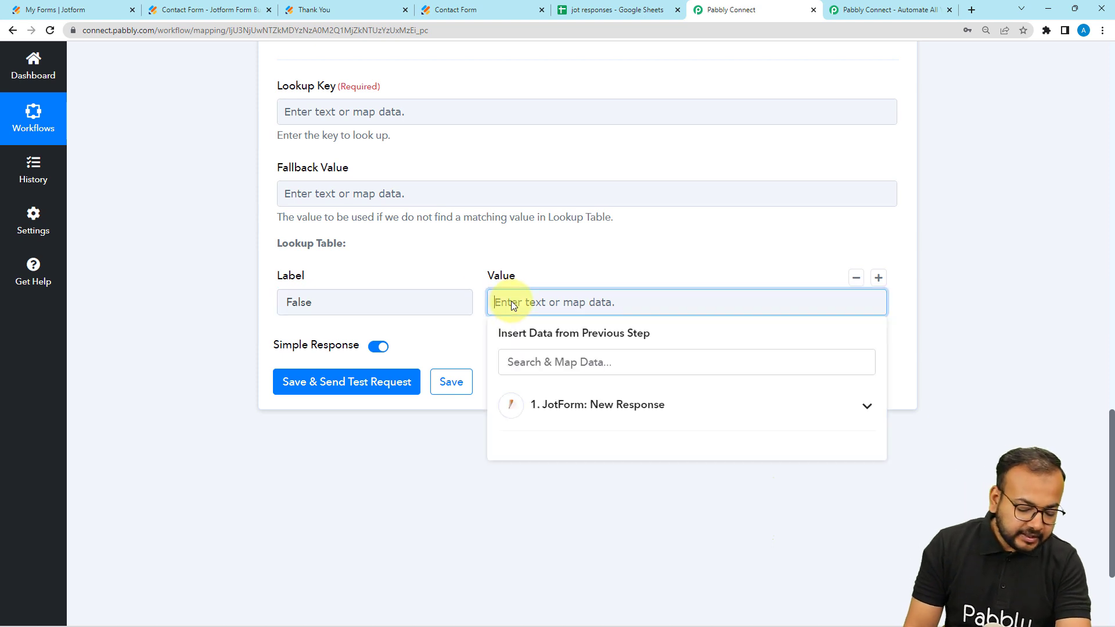
type("No")
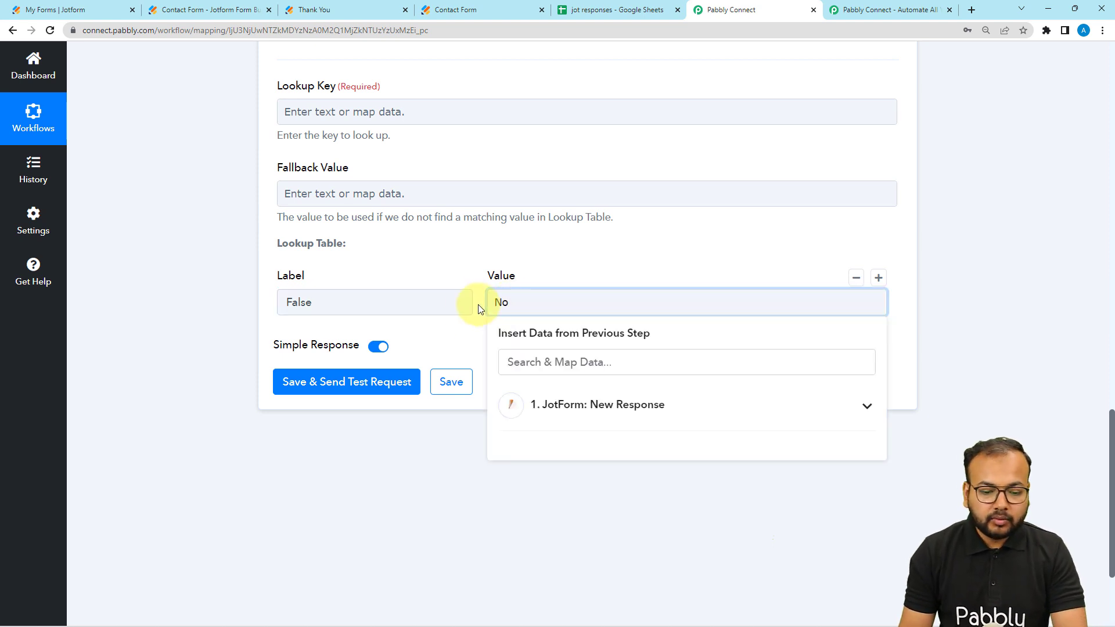
left_click(460, 336)
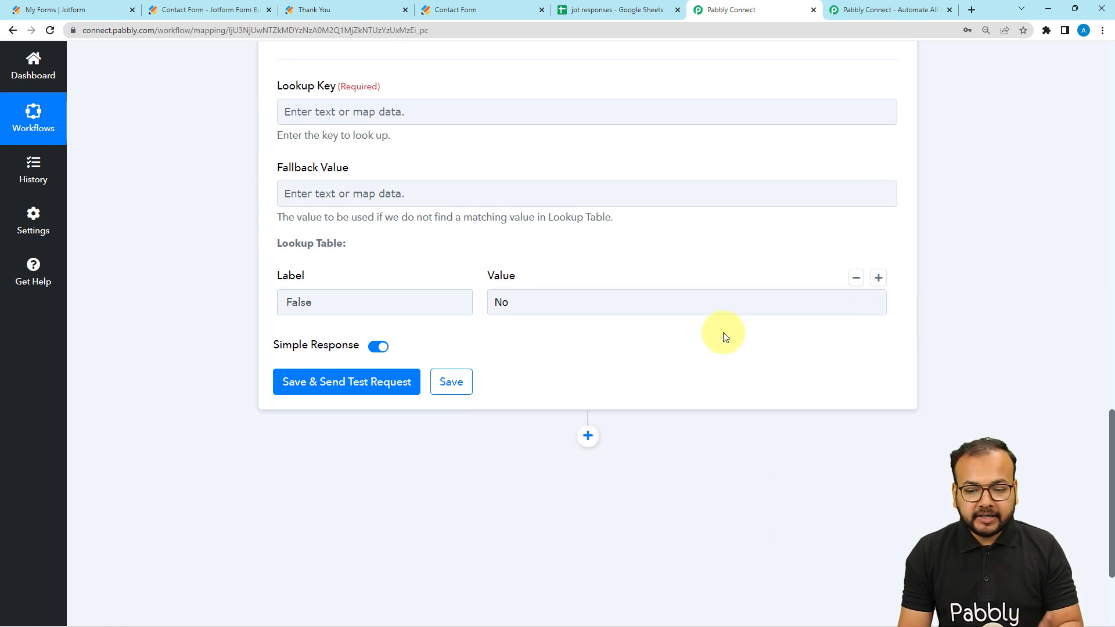
Step: Add a second Lookup Table row with the label True and the value Yes
left_click(885, 280)
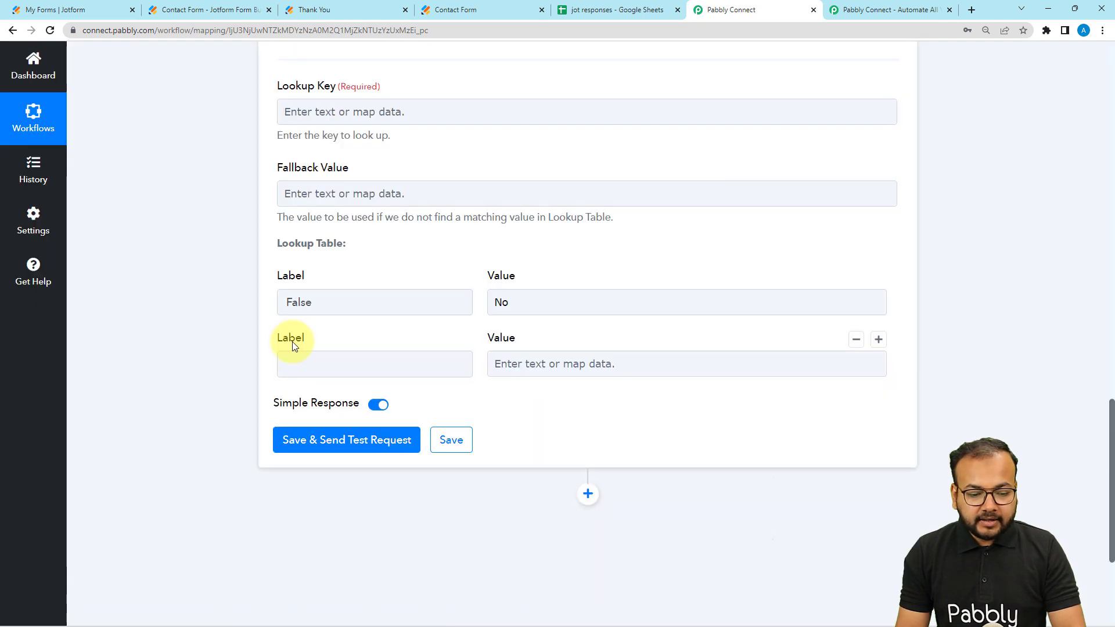
left_click(360, 370)
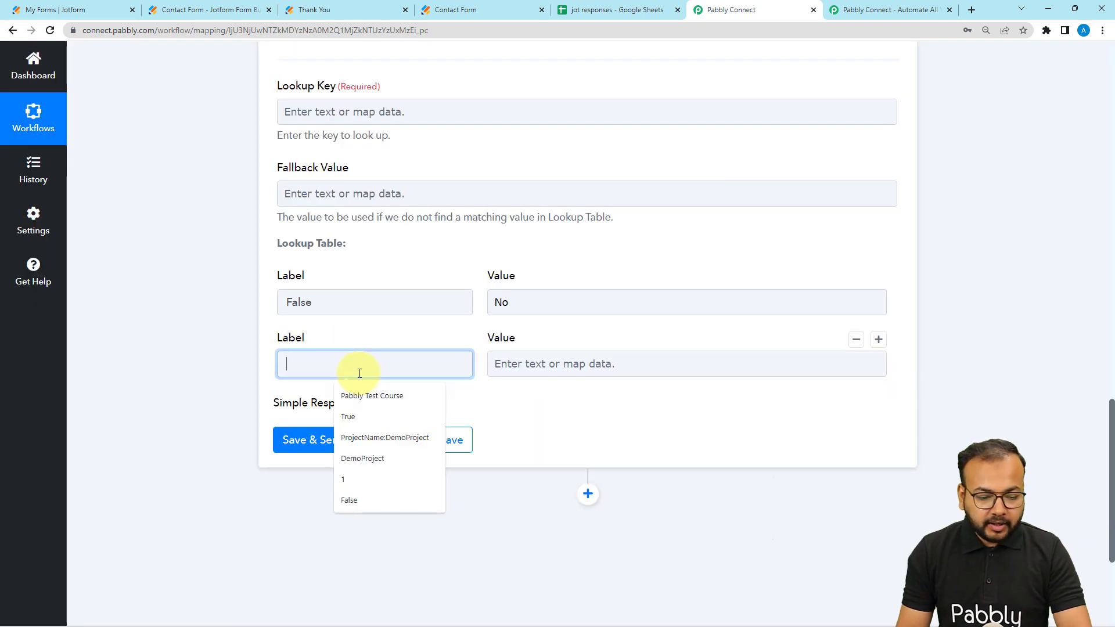
type("T")
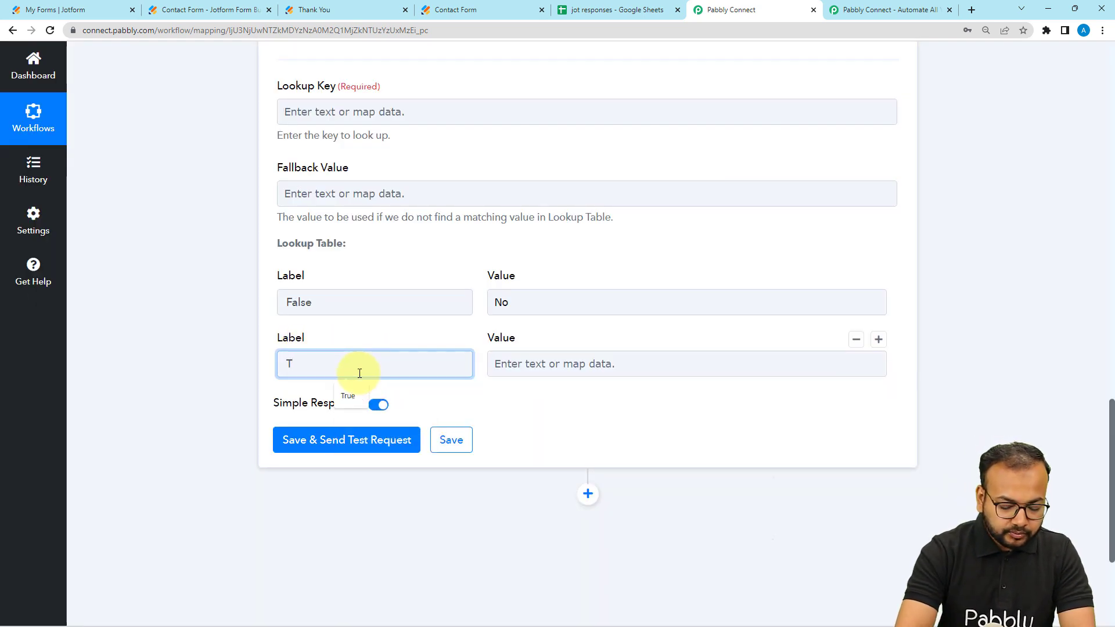
type("rue")
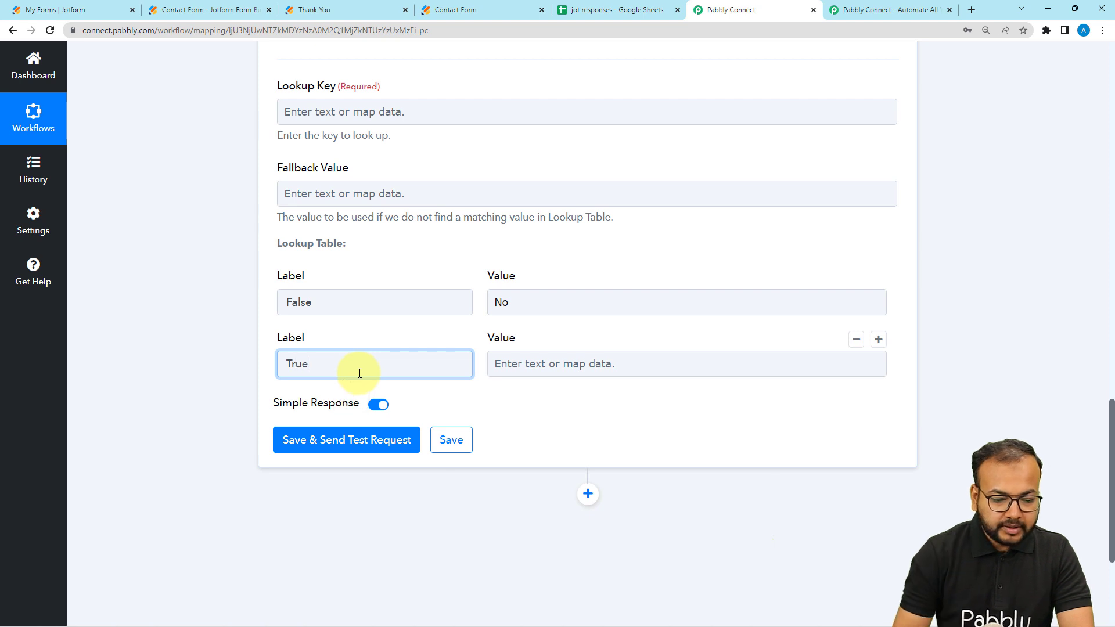
left_click(523, 370)
type("Y")
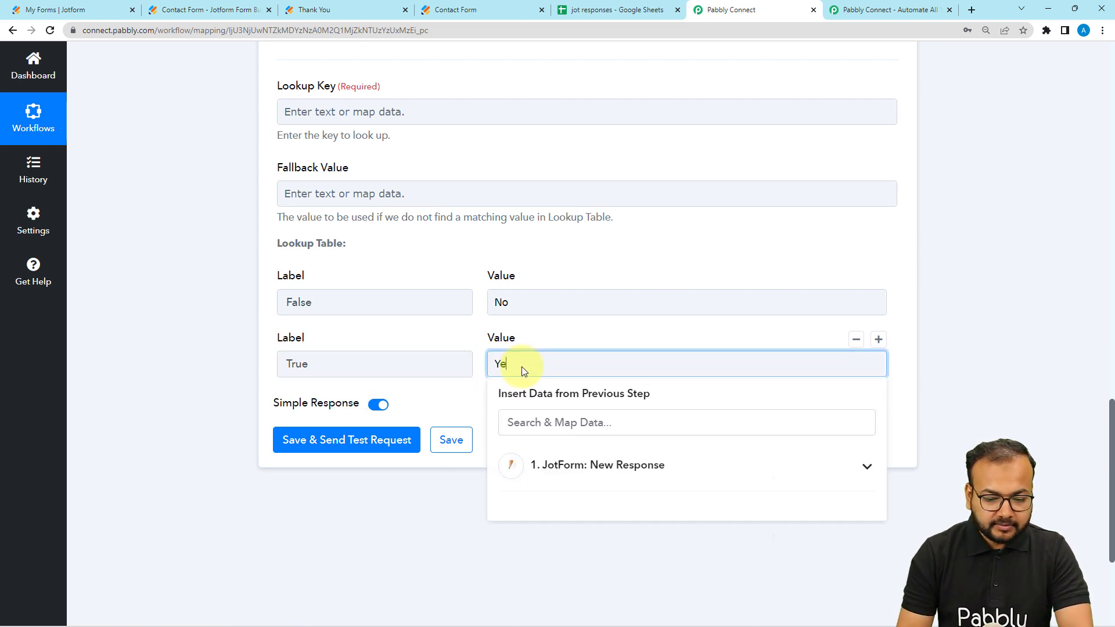
type("es")
left_click(443, 403)
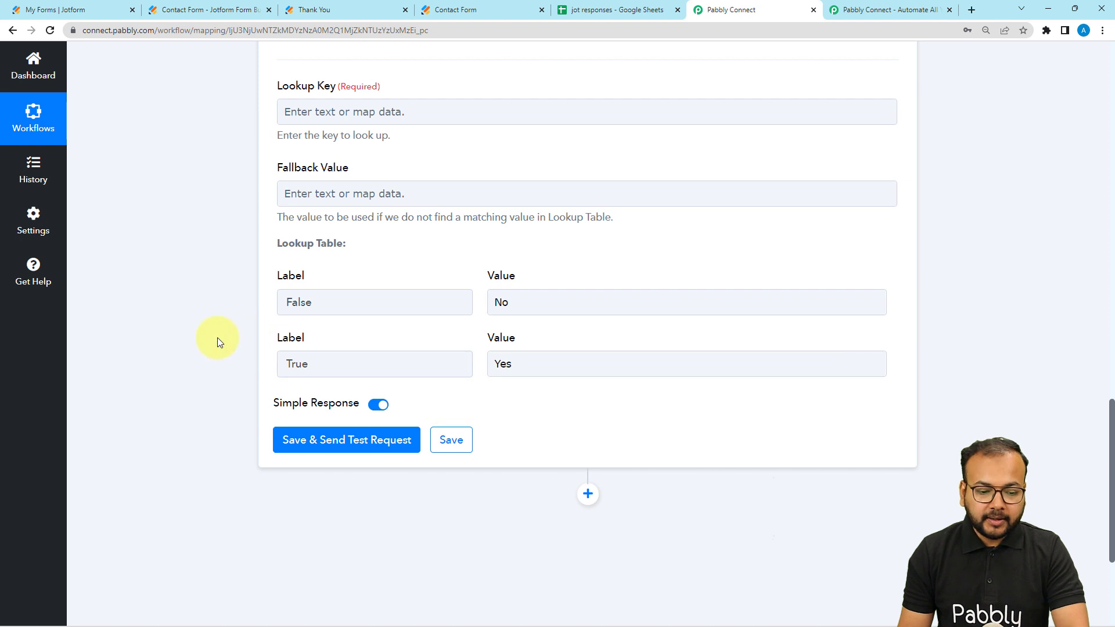
Step: Map the Lookup Key to the JotForm response's RawRequest Q15 DoYou field
scroll(221, 338, "up", 3)
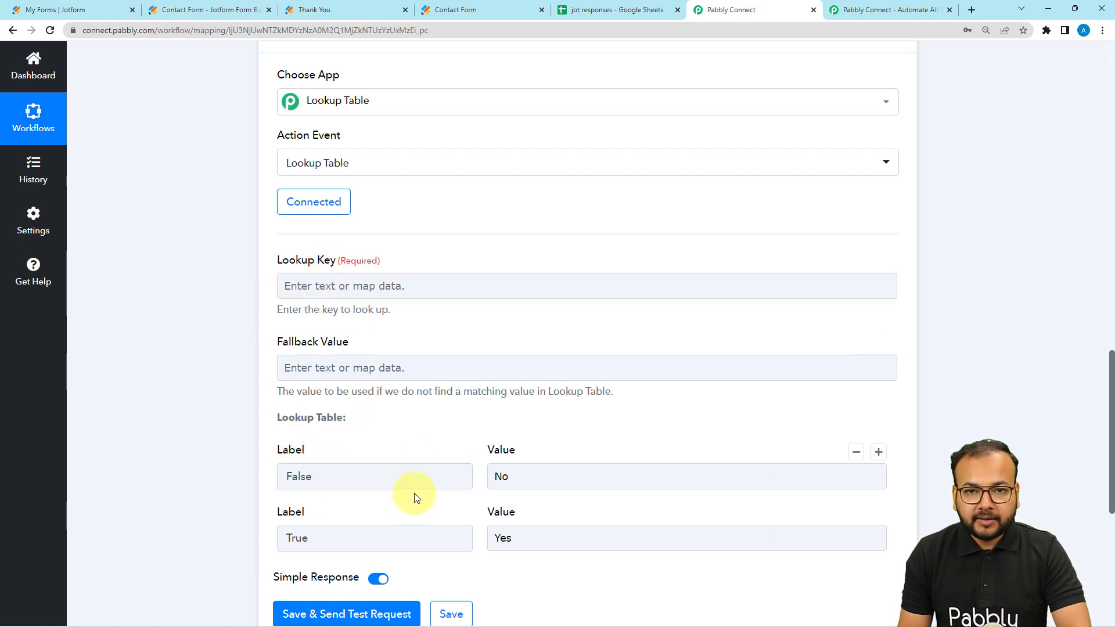
scroll(223, 377, "up", 7)
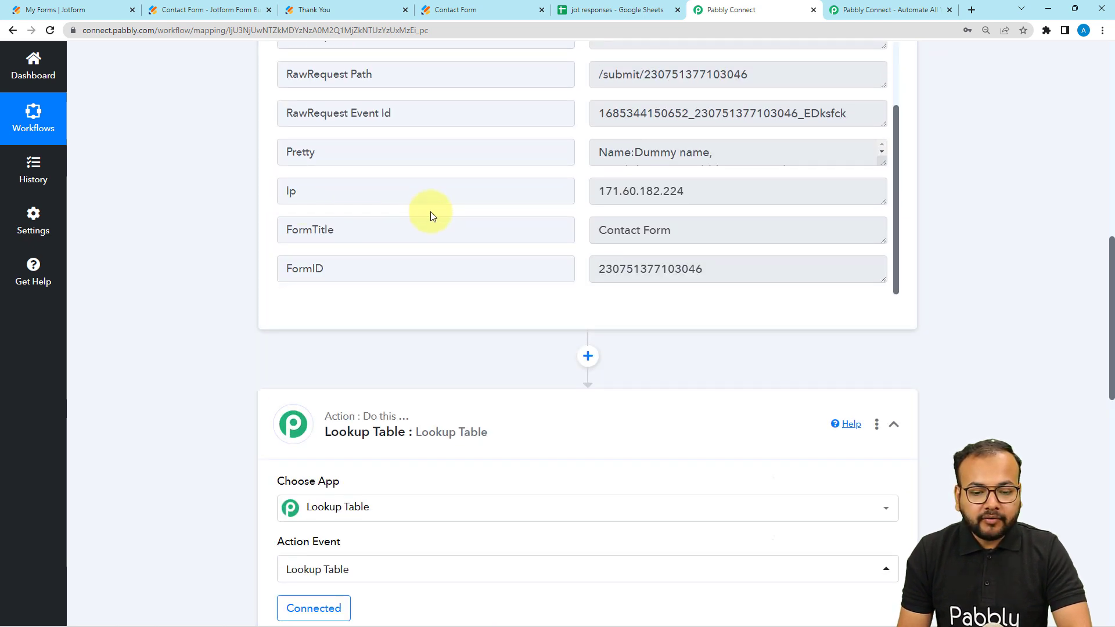
scroll(430, 212, "up", 2)
scroll(417, 201, "up", 1)
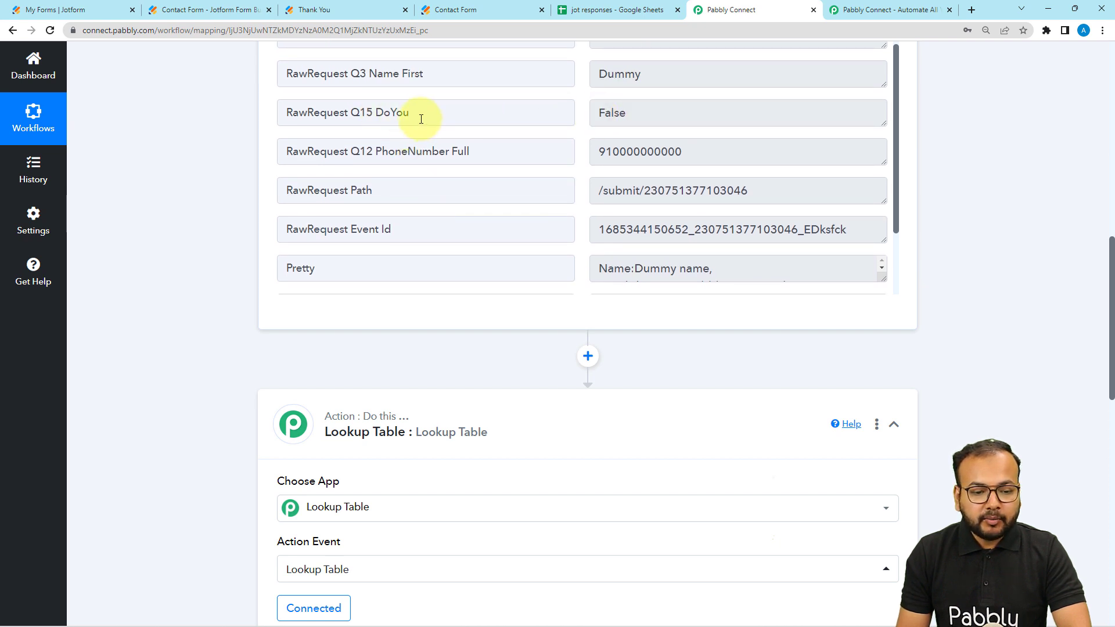
left_click_drag(421, 119, 283, 112)
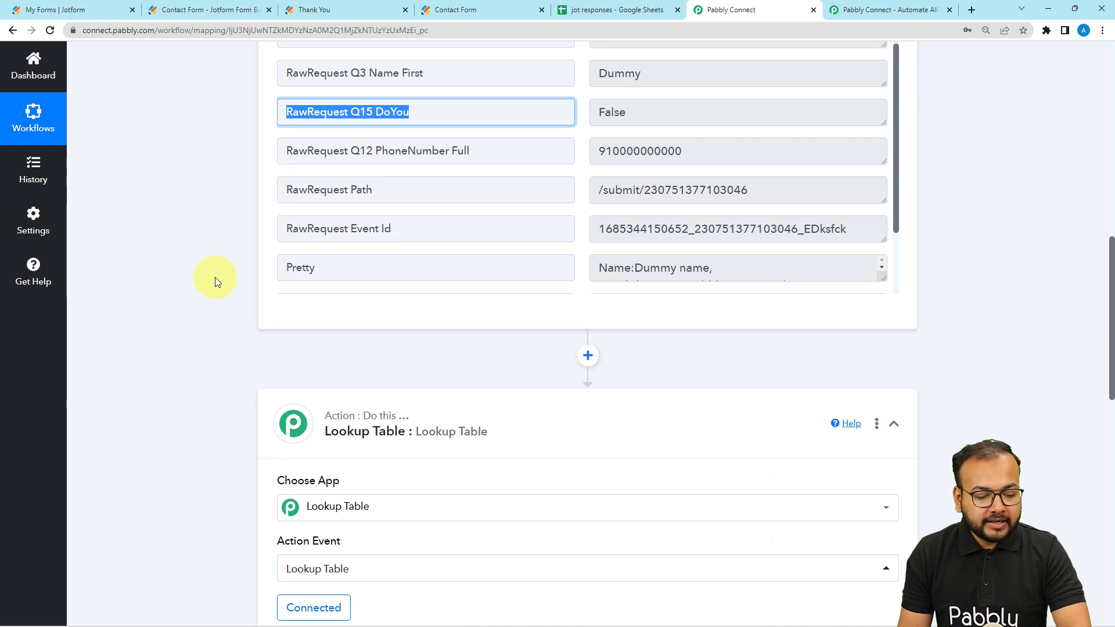
scroll(215, 277, "down", 6)
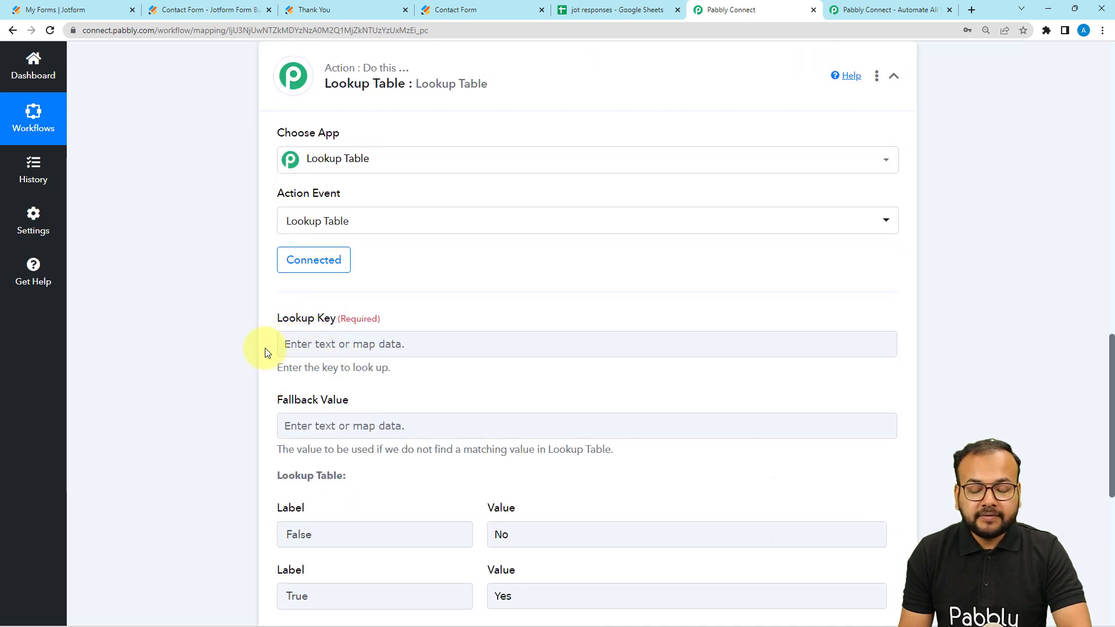
left_click(324, 344)
left_click(311, 344)
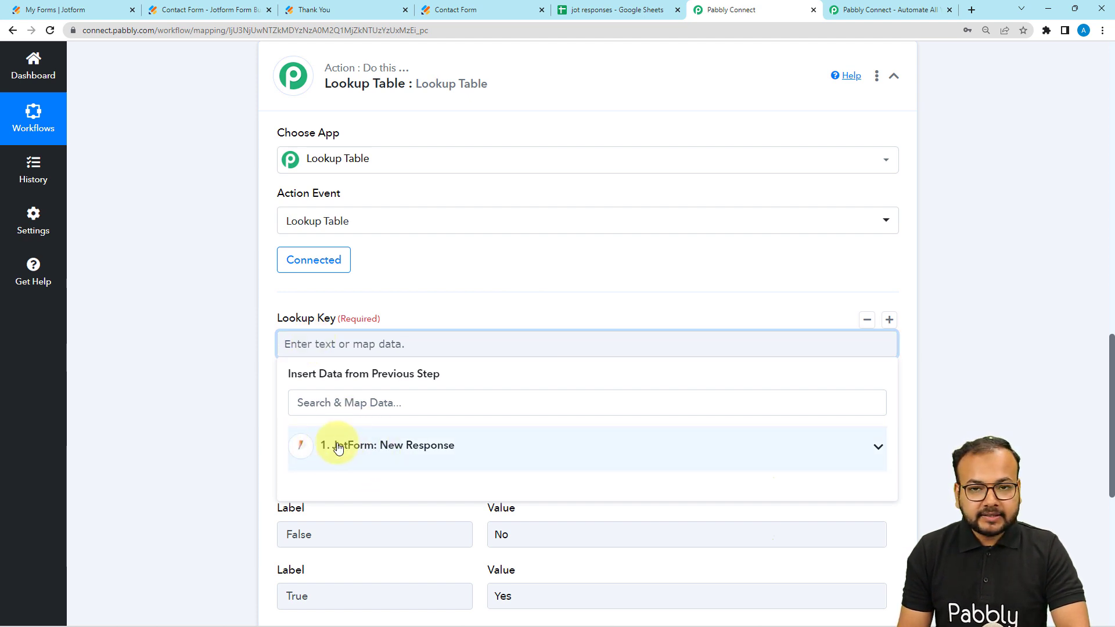
left_click(343, 448)
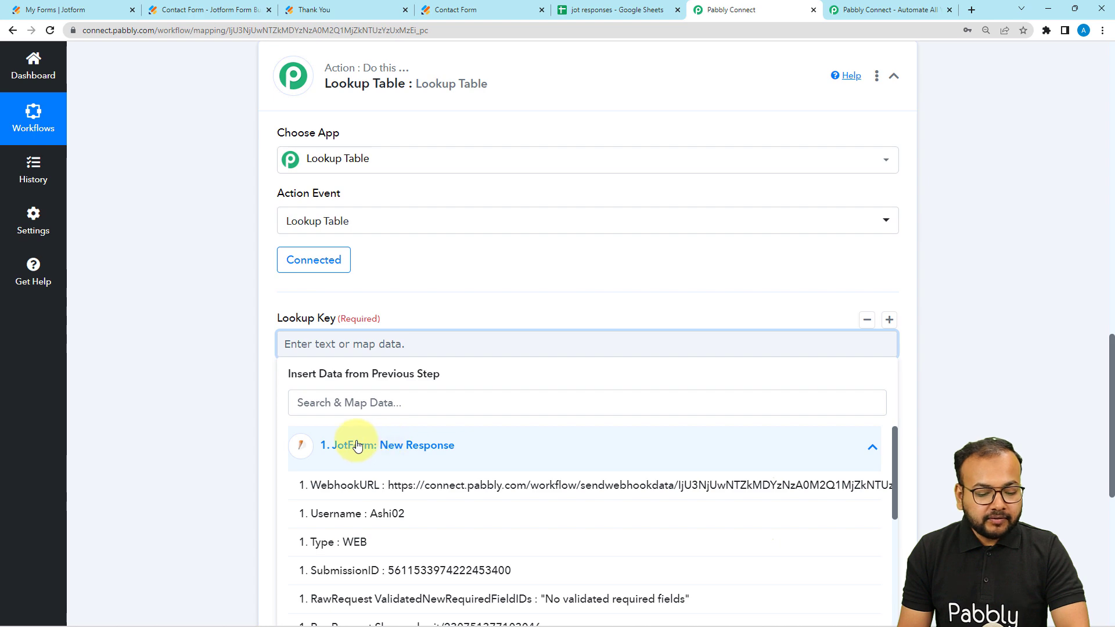
scroll(229, 400, "down", 3)
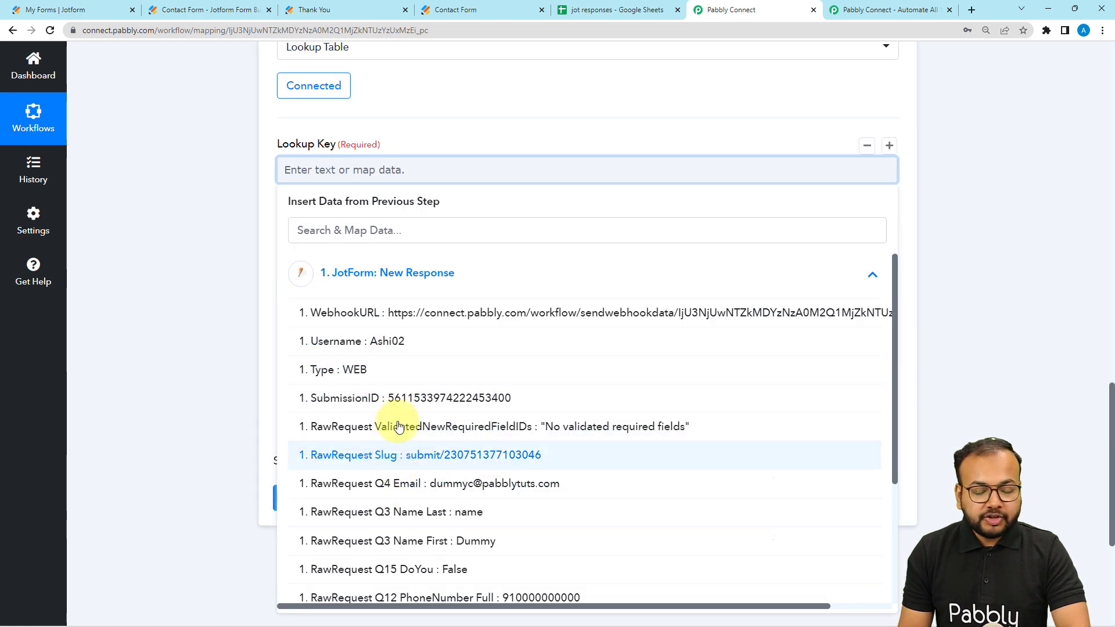
scroll(273, 331, "up", 12)
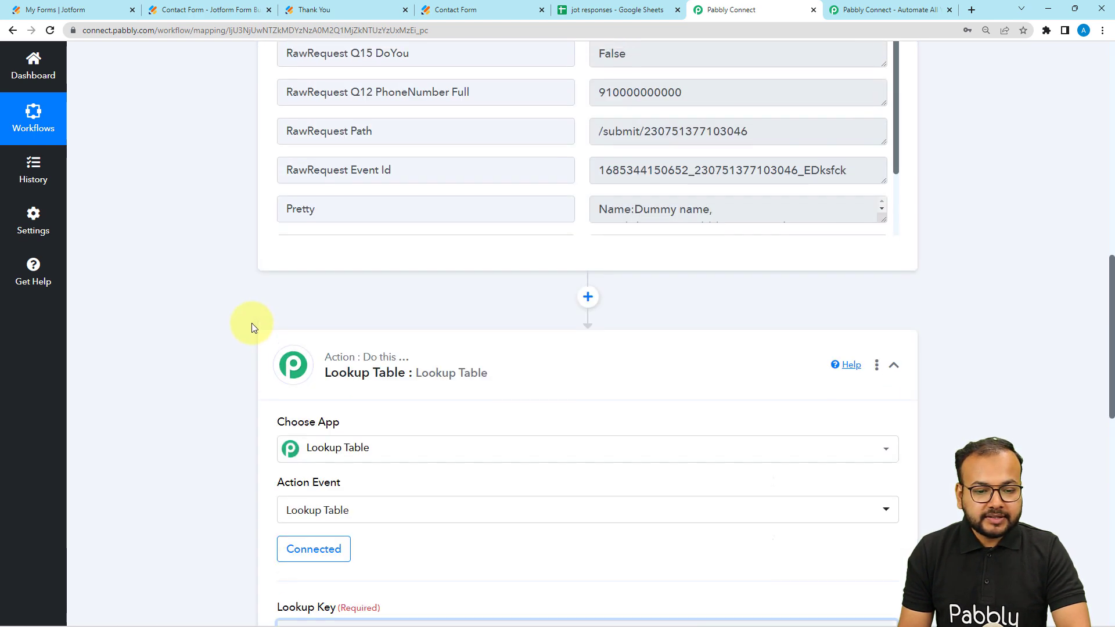
scroll(225, 292, "down", 12)
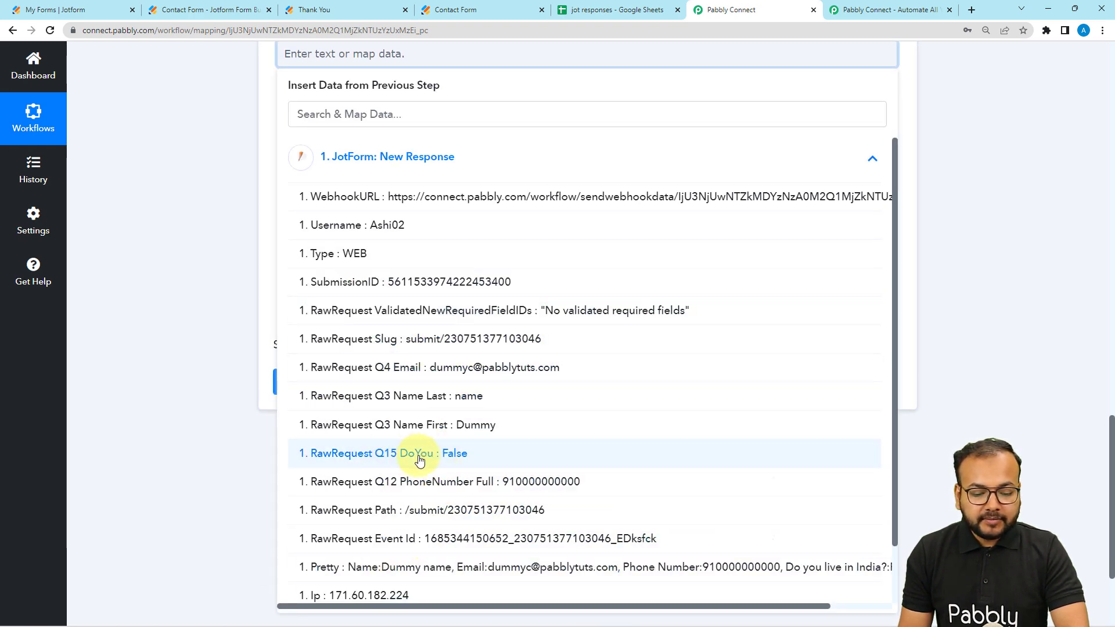
left_click(403, 453)
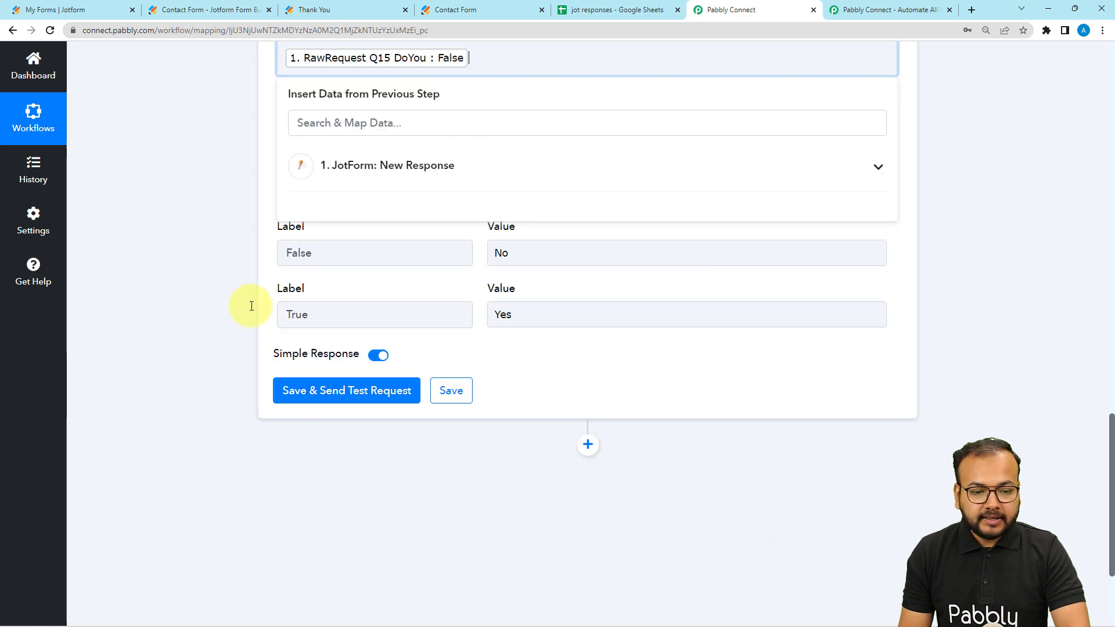
left_click(207, 262)
Step: Save the Lookup Table action and send a test request
scroll(214, 275, "up", 2)
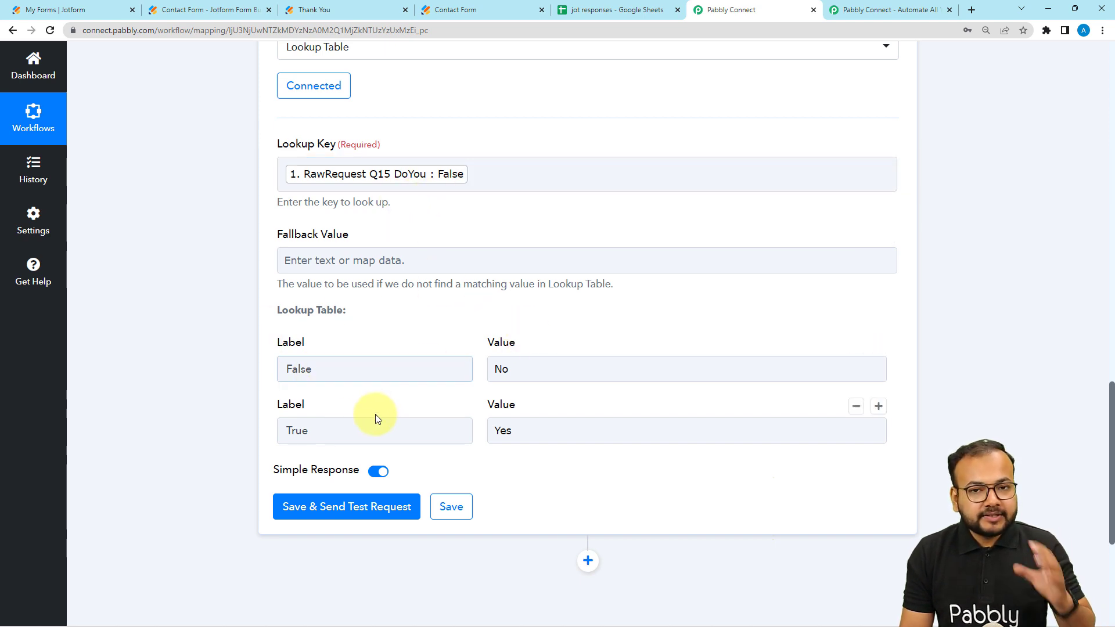
scroll(232, 412, "down", 1)
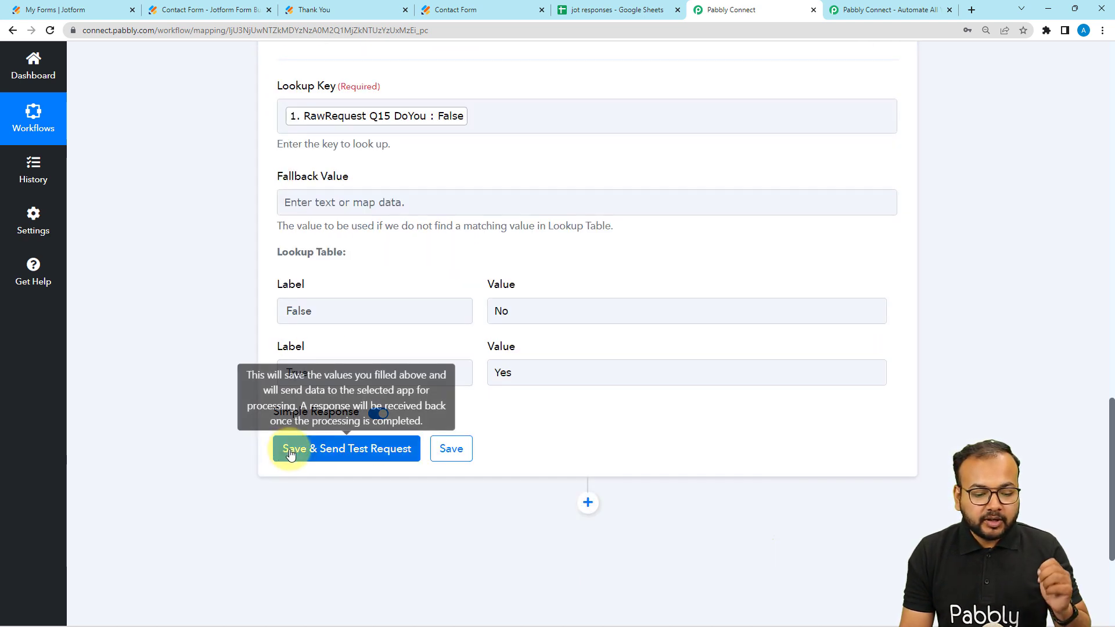
left_click(288, 448)
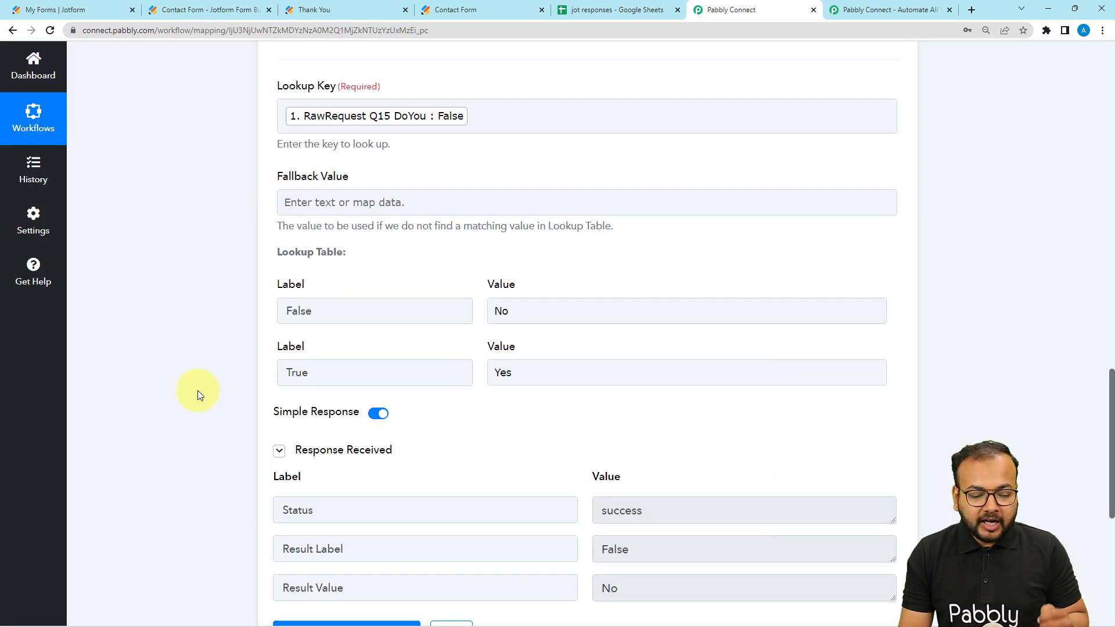
Step: Examine the received response's result label and result value against the lookup key and the table rows
scroll(198, 390, "down", 1)
scroll(198, 390, "down", 1)
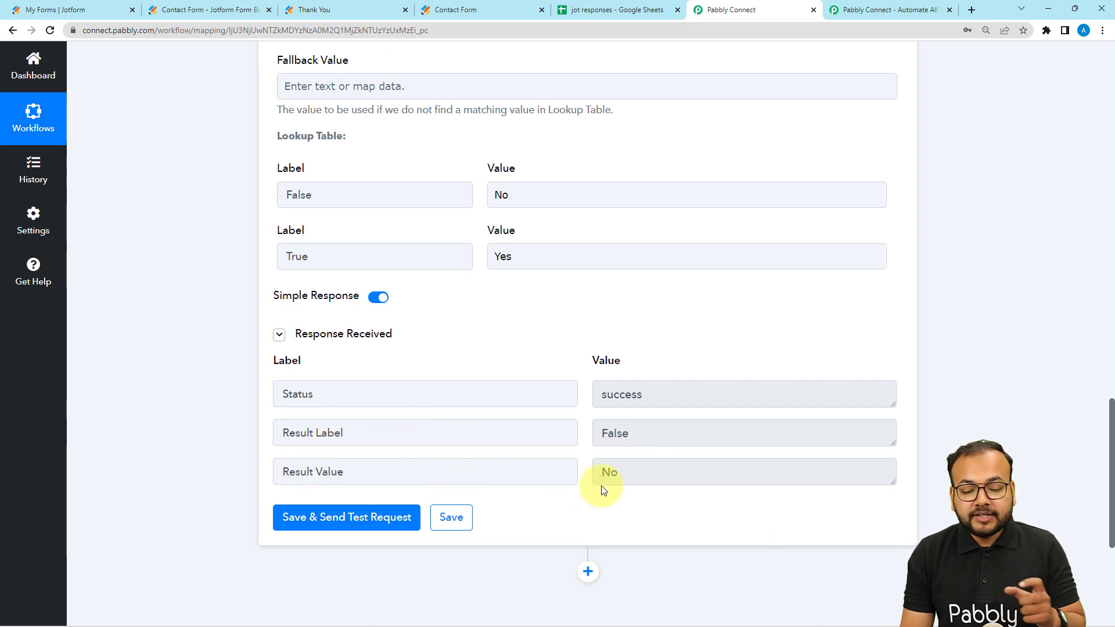
scroll(629, 485, "up", 3)
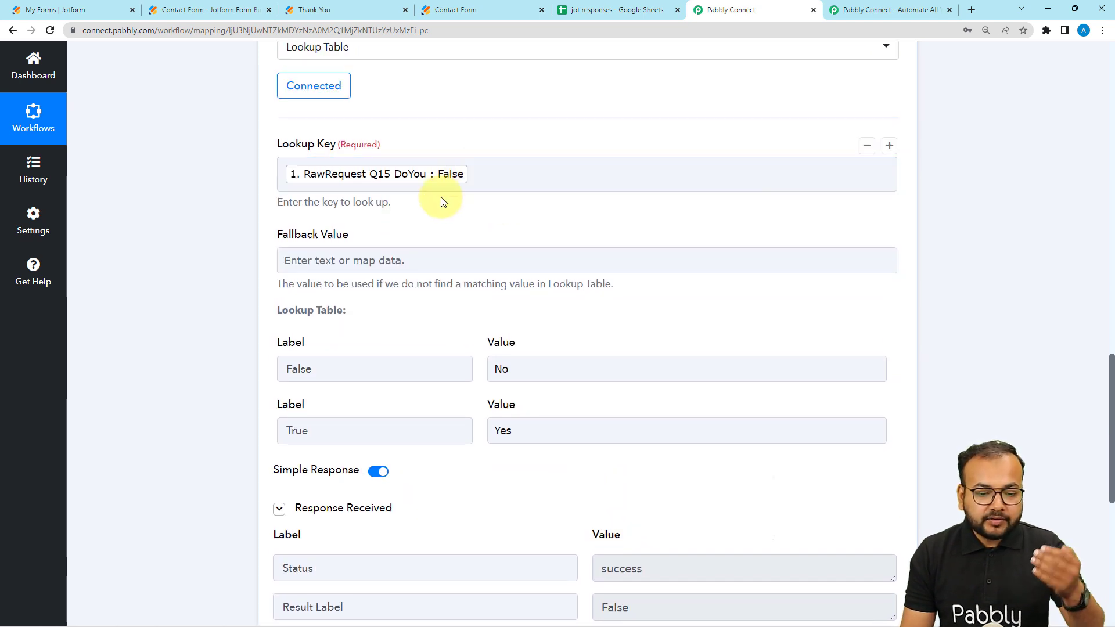
scroll(432, 325, "down", 6)
scroll(671, 301, "up", 7)
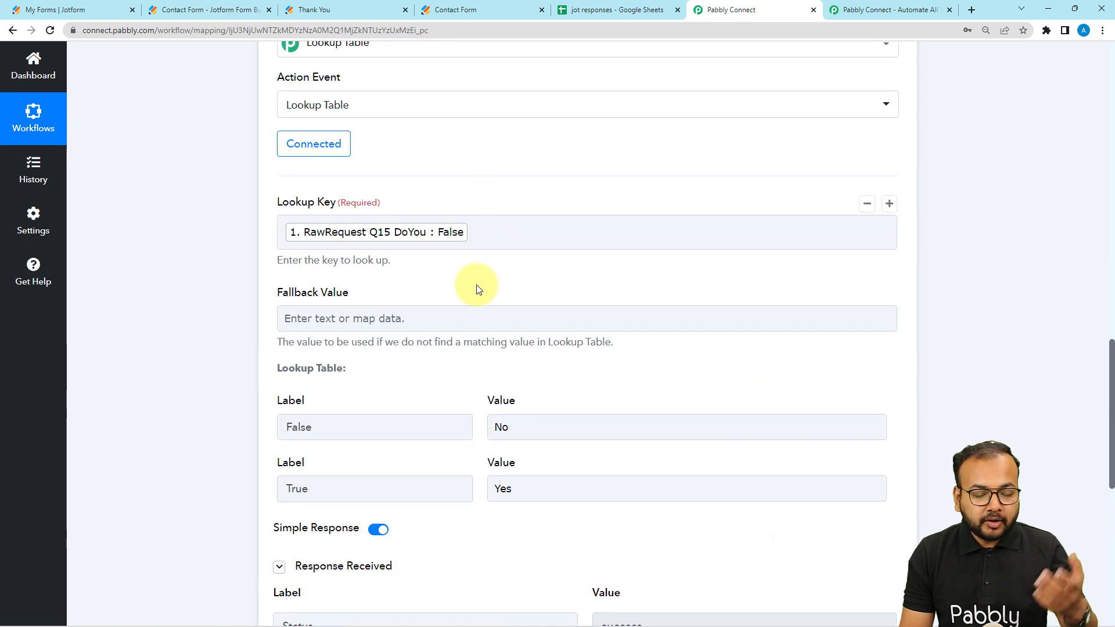
scroll(473, 286, "down", 6)
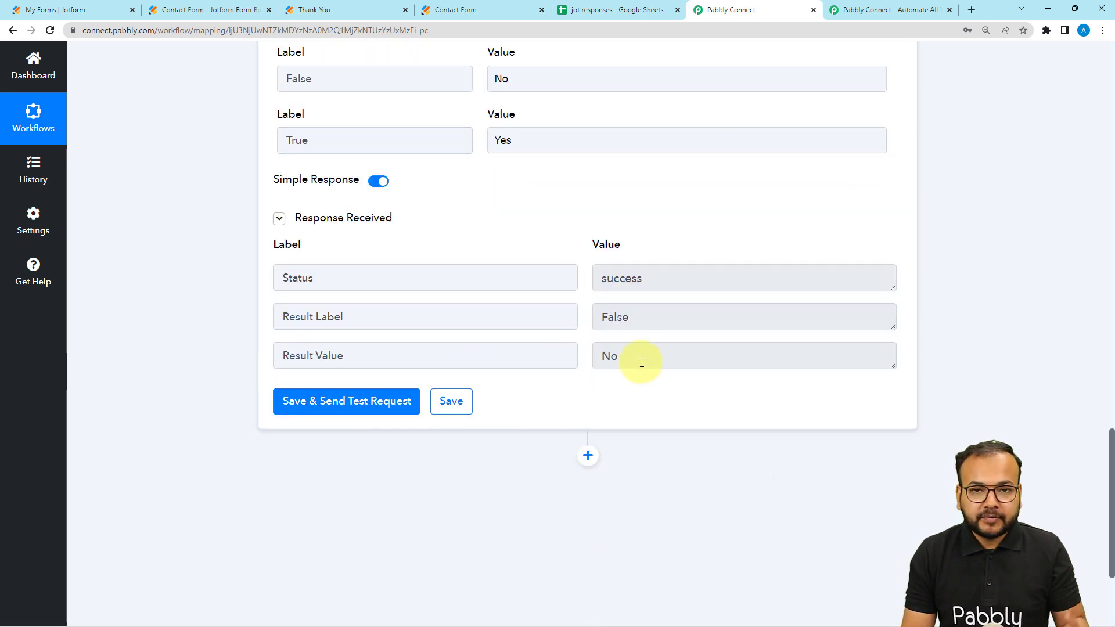
left_click_drag(366, 356, 273, 363)
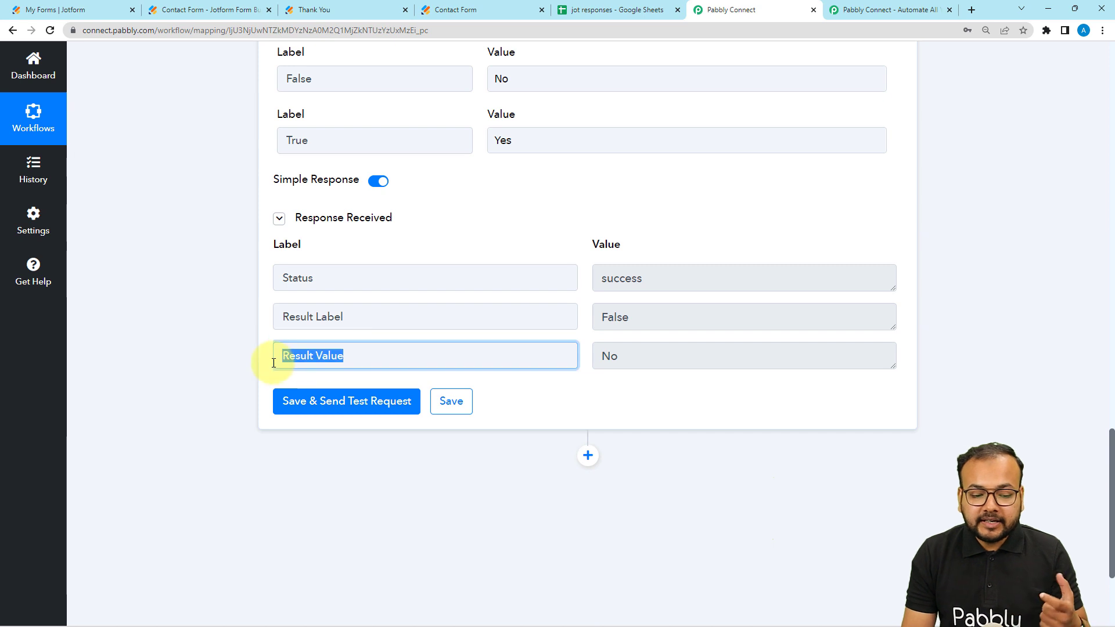
scroll(184, 354, "up", 1)
left_click(184, 354)
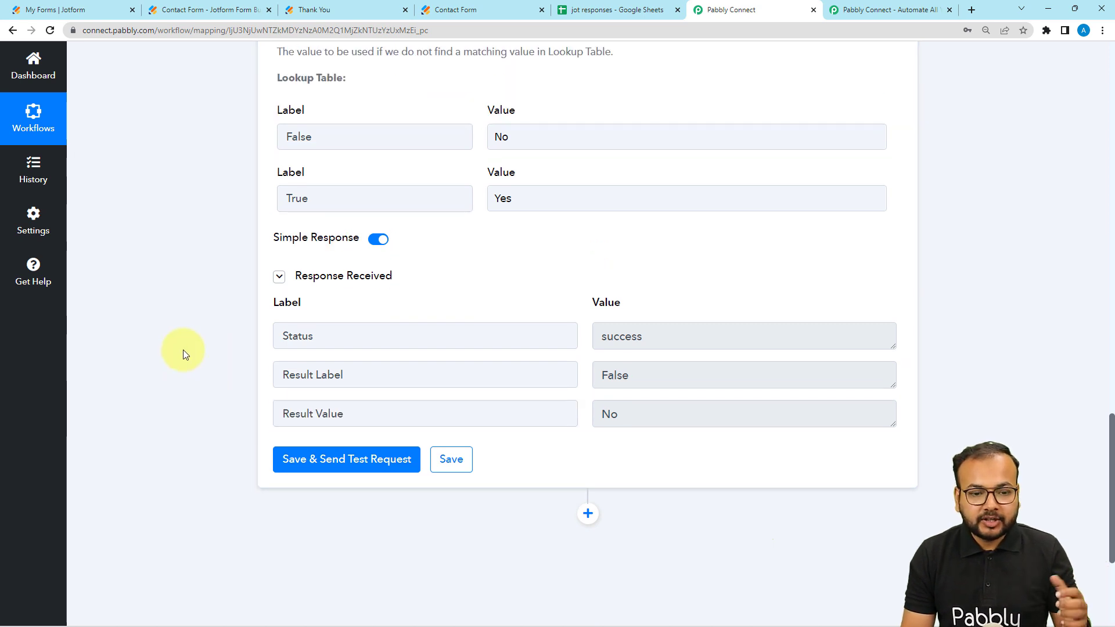
scroll(184, 354, "down", 4)
scroll(184, 351, "up", 9)
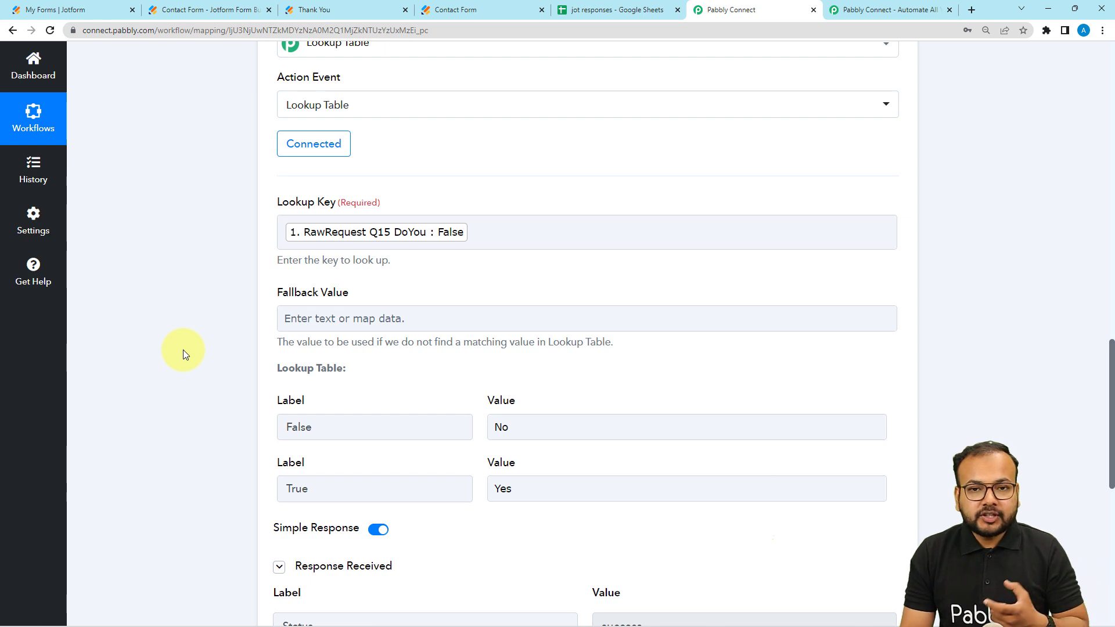
scroll(182, 349, "down", 1)
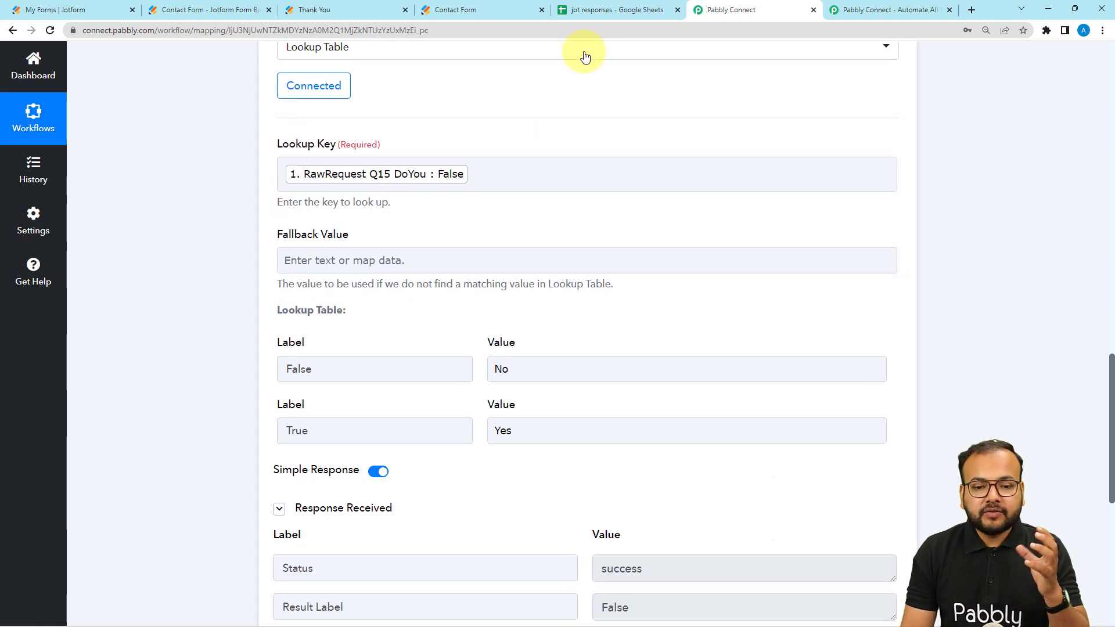
Step: Add a Google Sheets action with the Add New Row event after the Lookup Table step
left_click(607, 13)
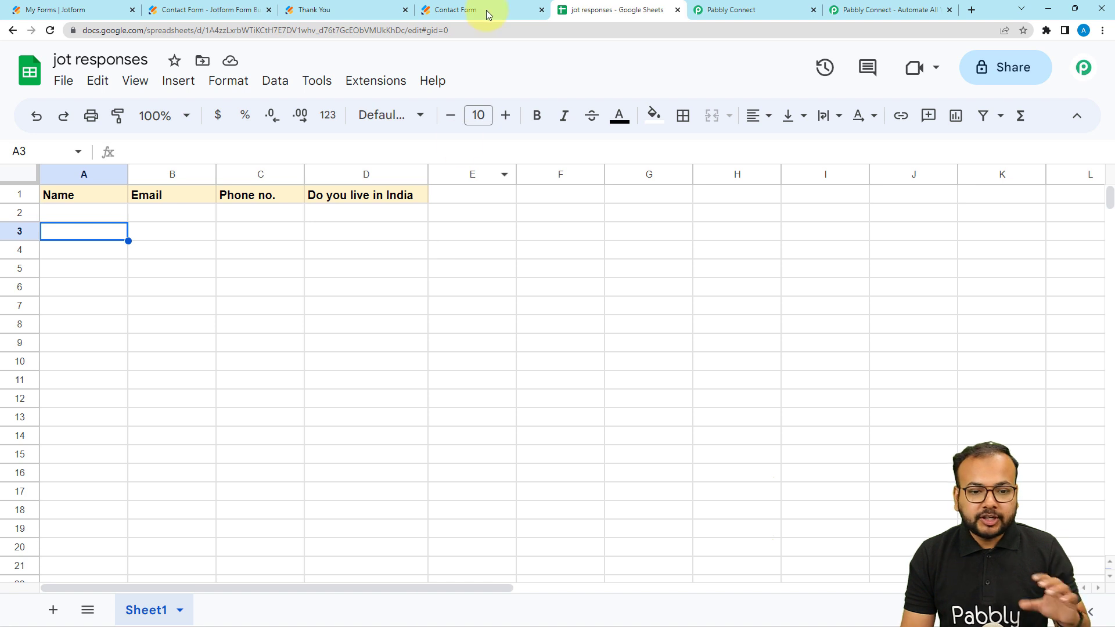
left_click(722, 18)
scroll(134, 267, "down", 6)
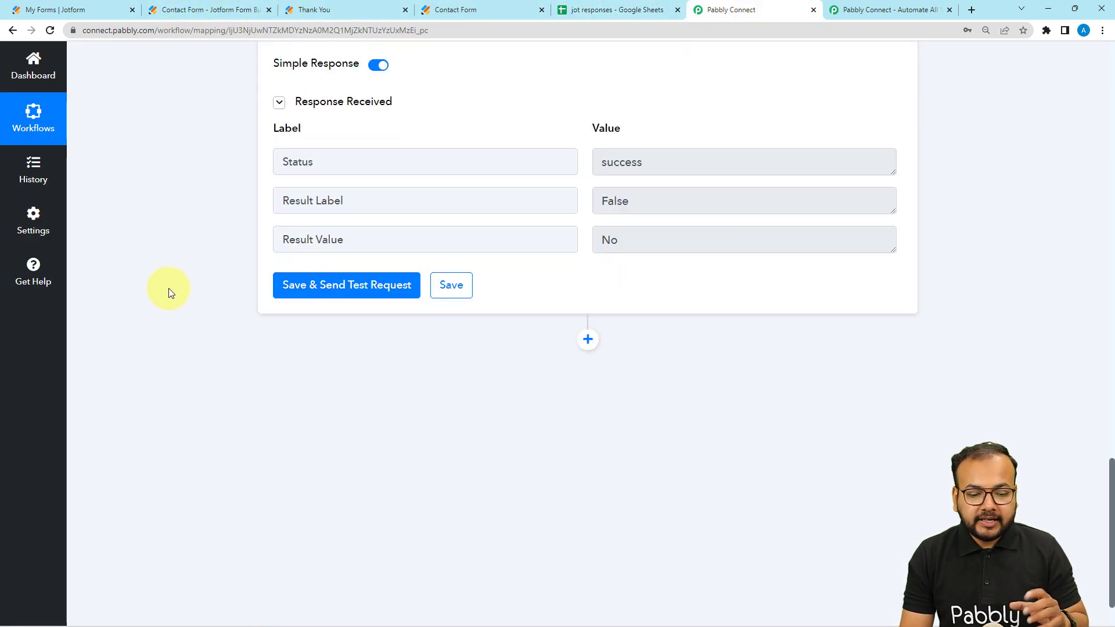
left_click(588, 342)
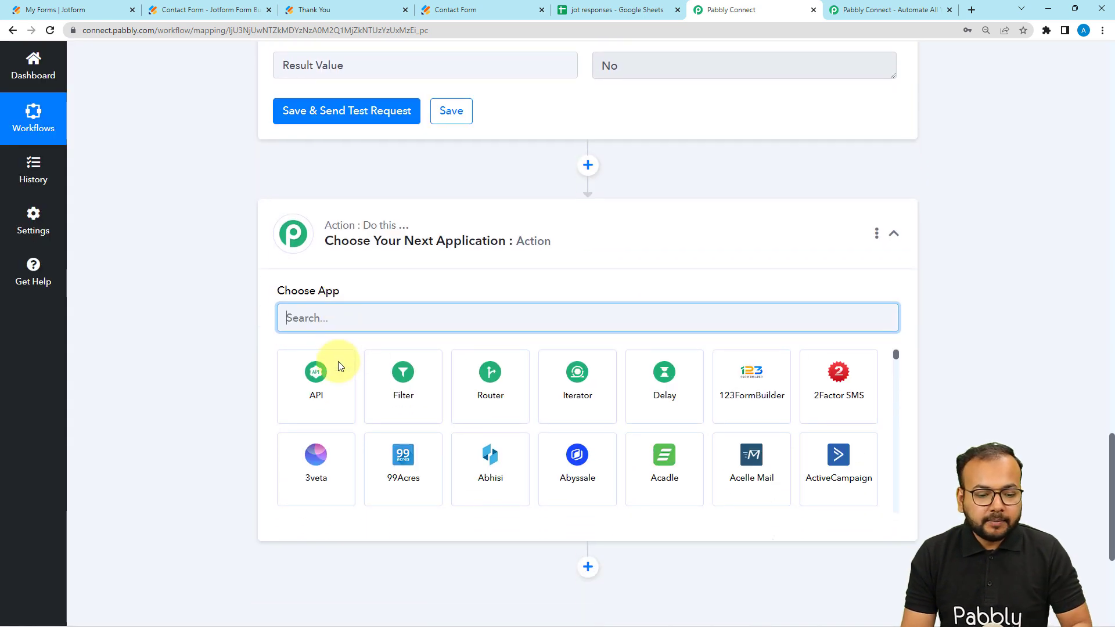
type("goo")
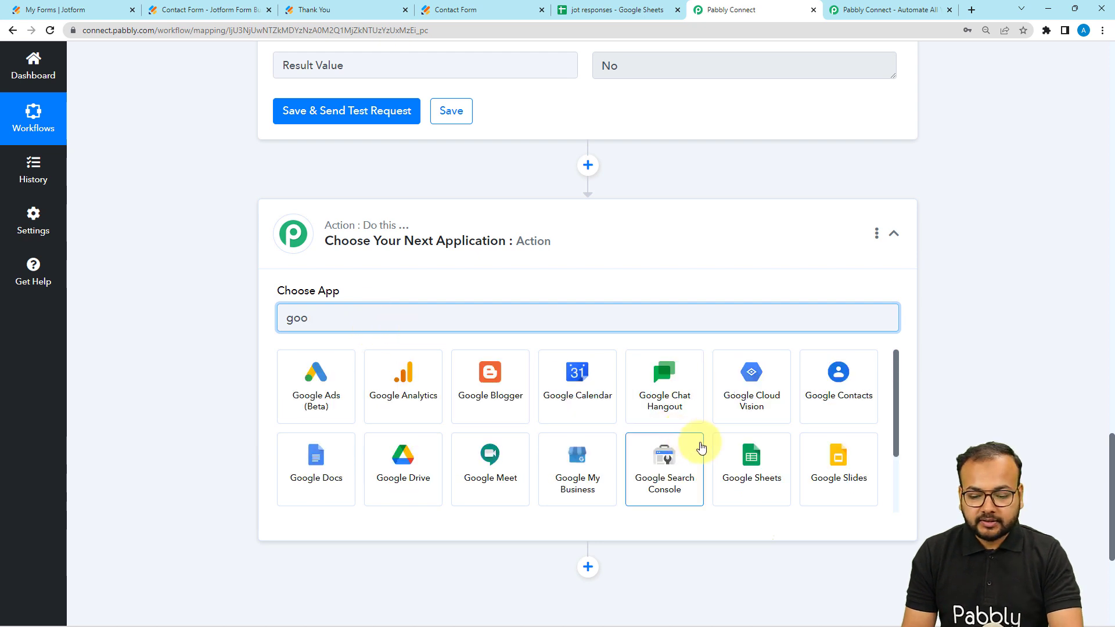
left_click(749, 462)
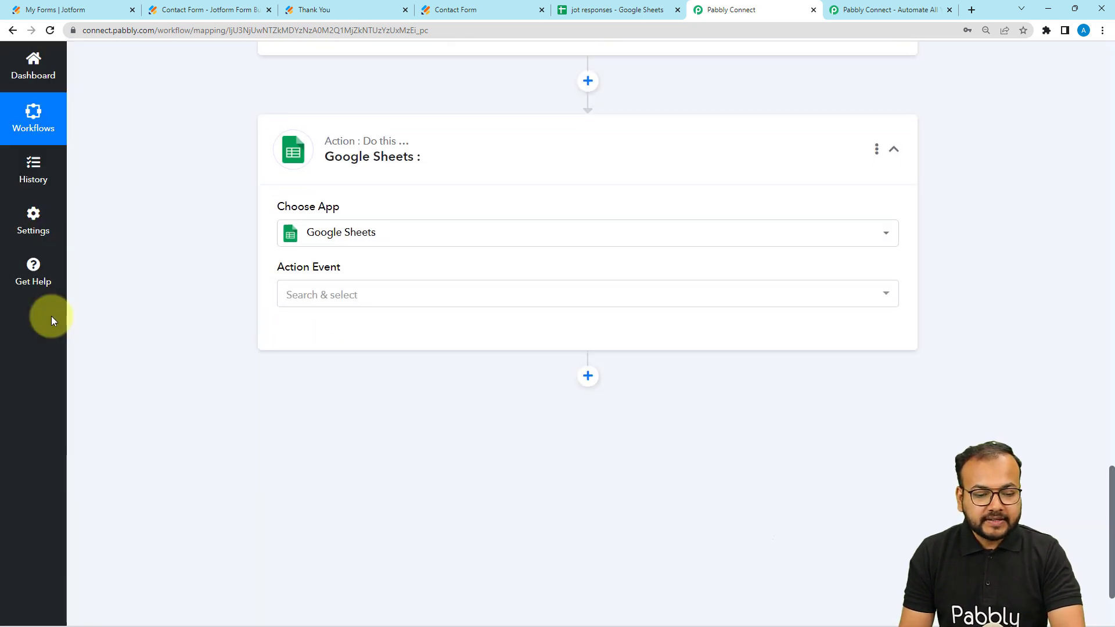
left_click(302, 272)
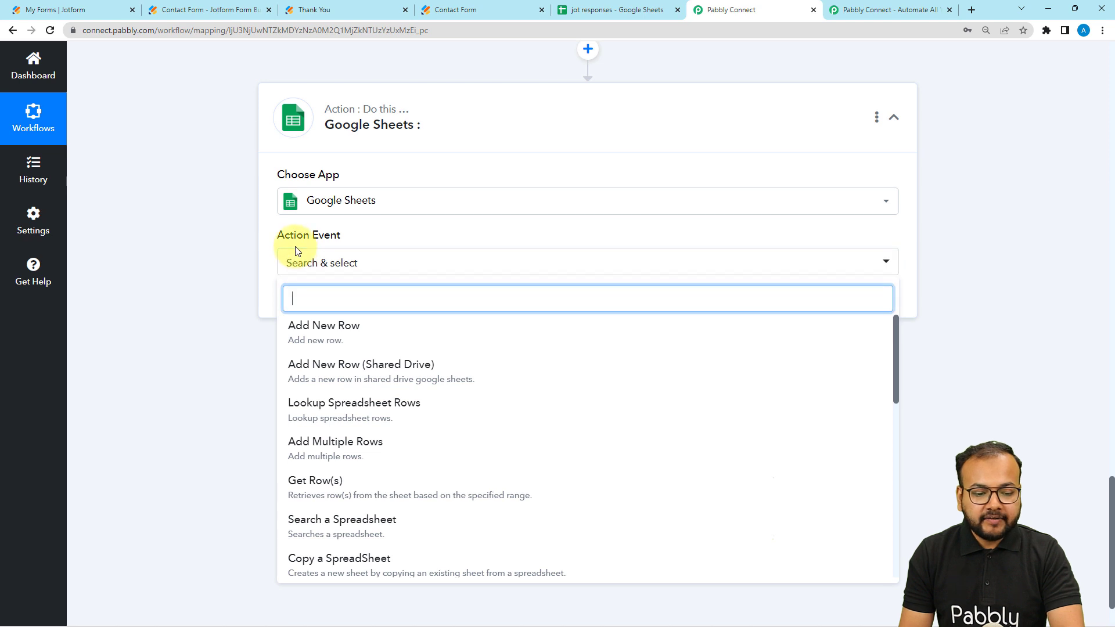
left_click(358, 341)
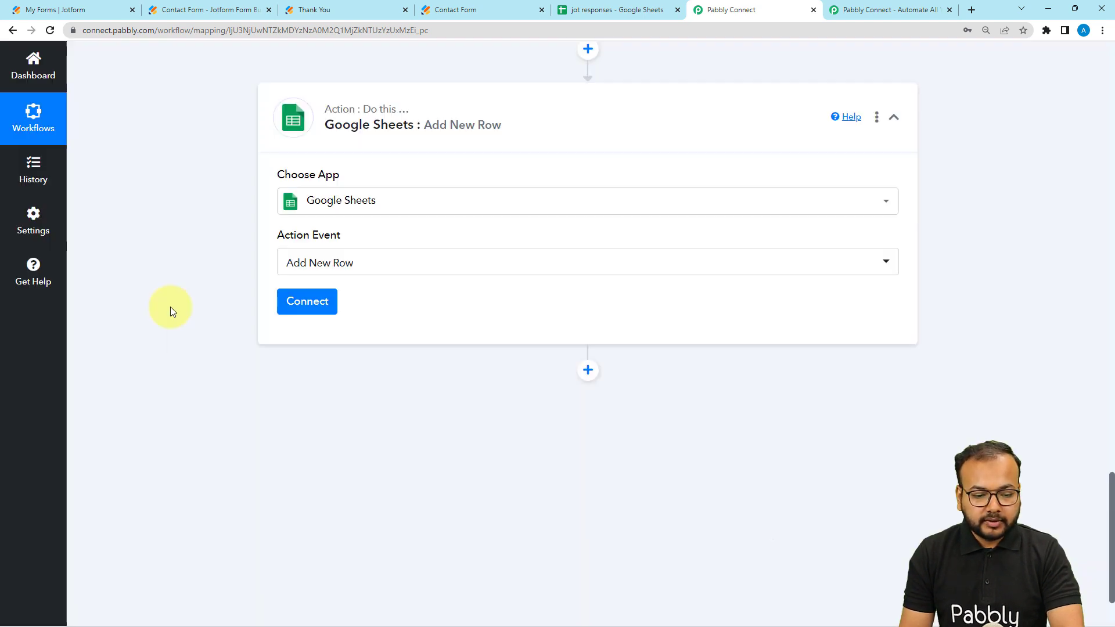
Step: Create a new Google Sheets connection by signing in with the Google account and granting Pabbly Connect Sheets access
left_click(291, 309)
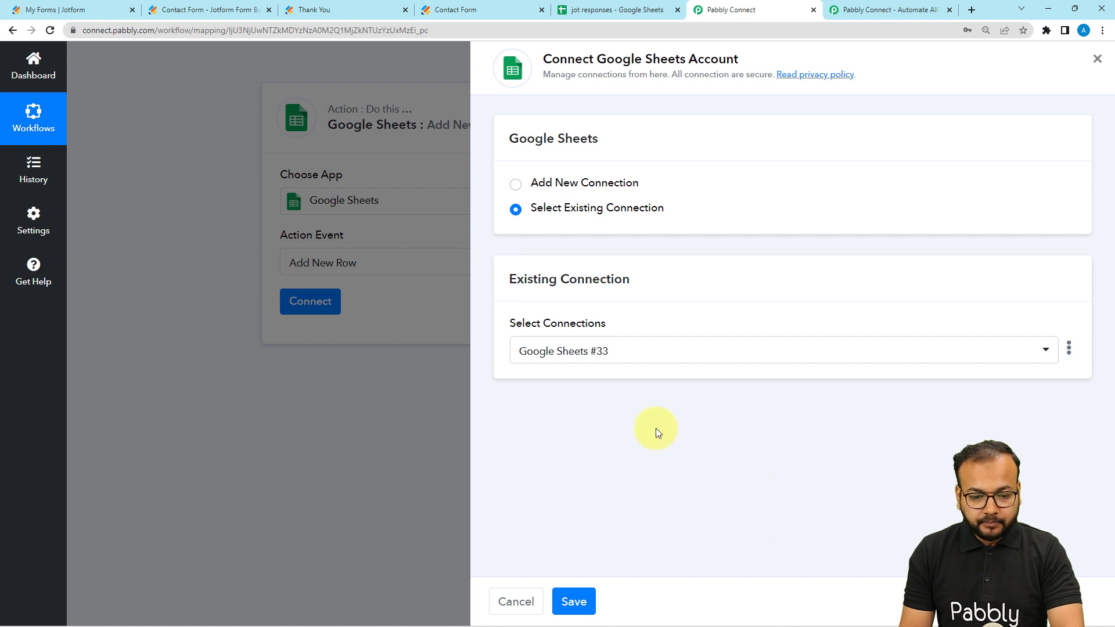
left_click(514, 186)
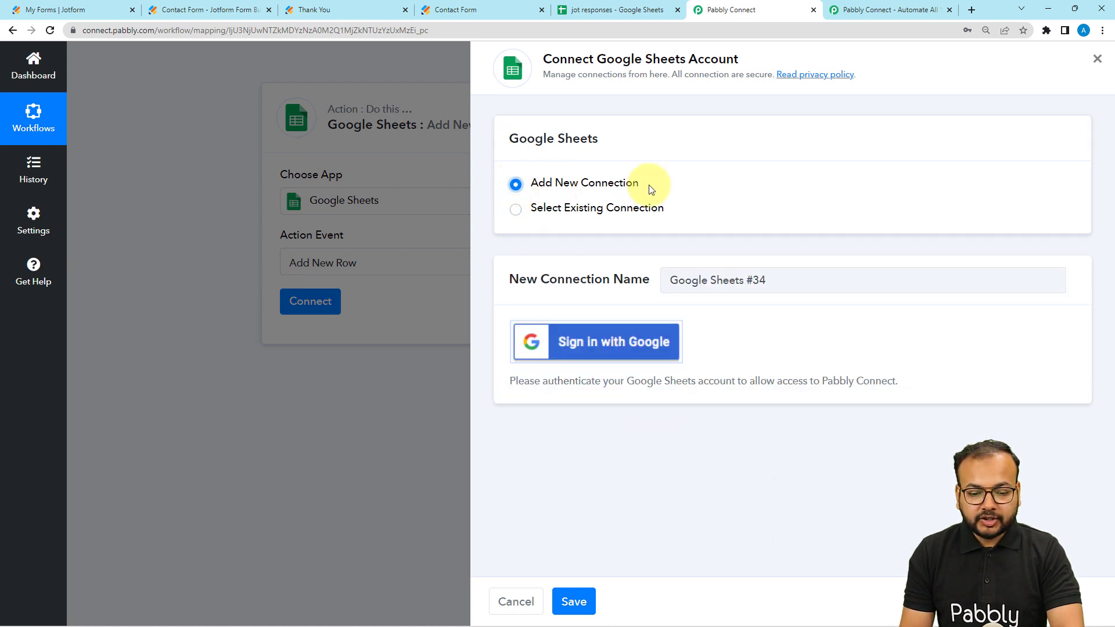
left_click(573, 349)
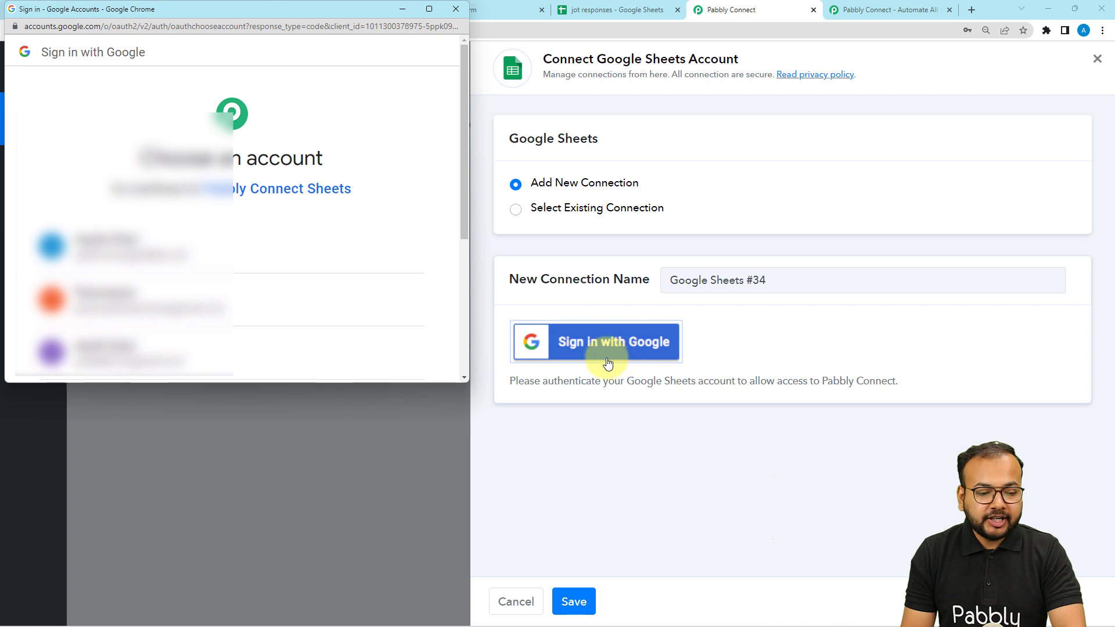
scroll(208, 318, "down", 2)
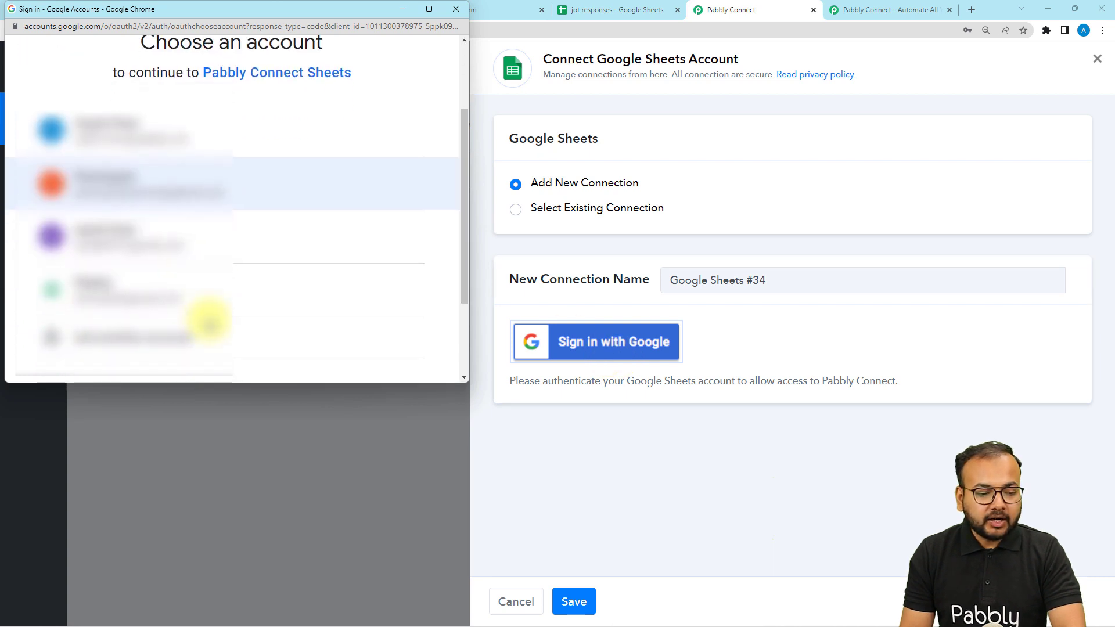
left_click(203, 304)
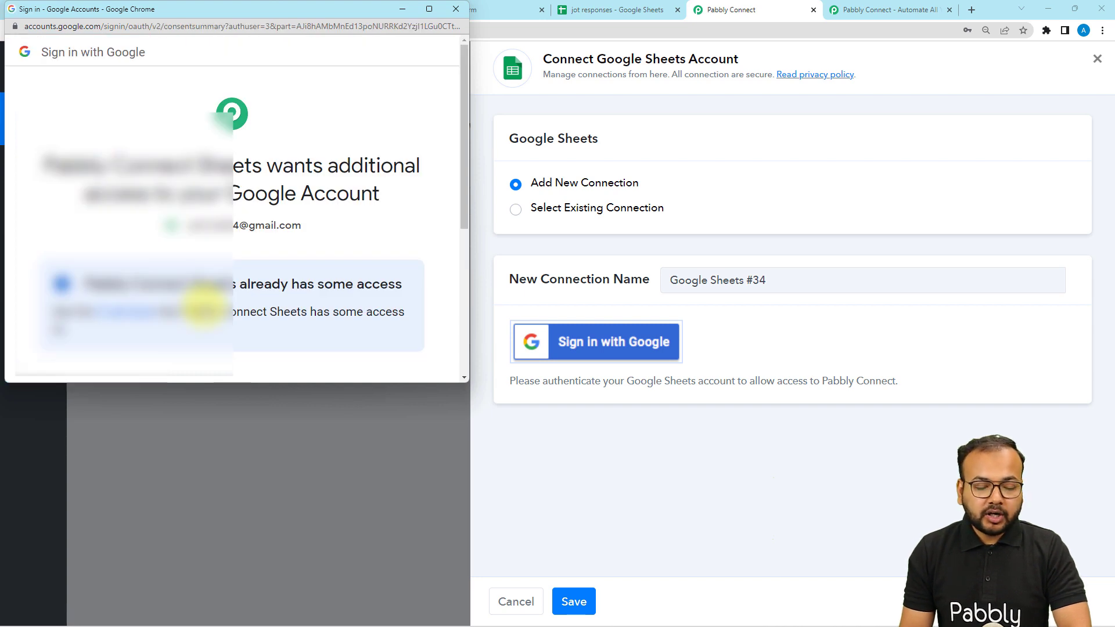
scroll(203, 305, "down", 5)
left_click(315, 276)
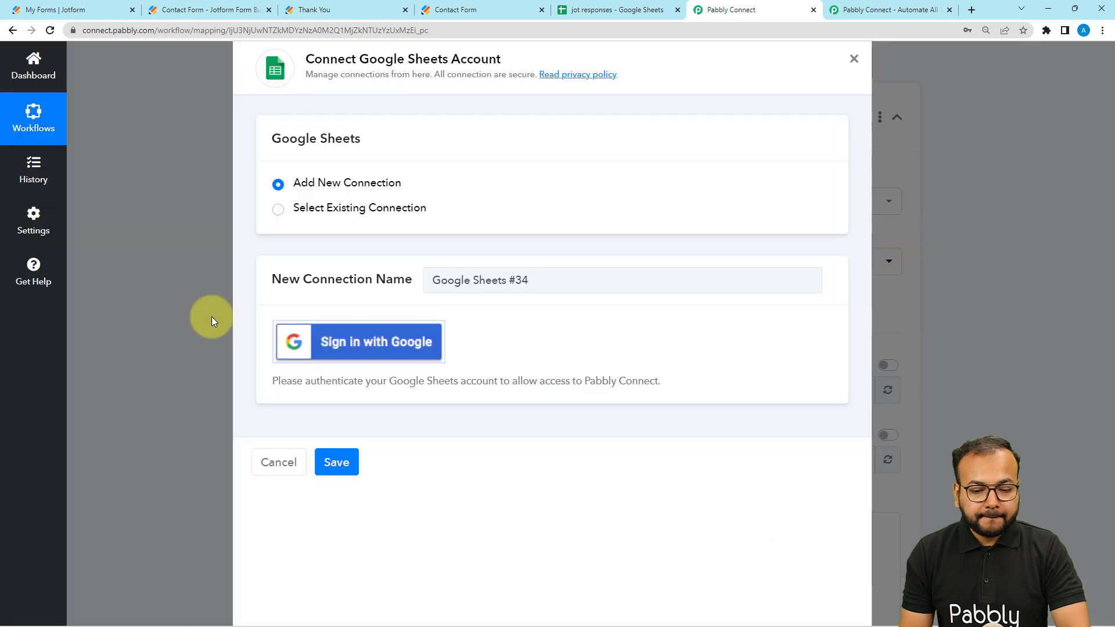
Step: Select the jot responses spreadsheet as the destination for the new row
scroll(211, 316, "down", 3)
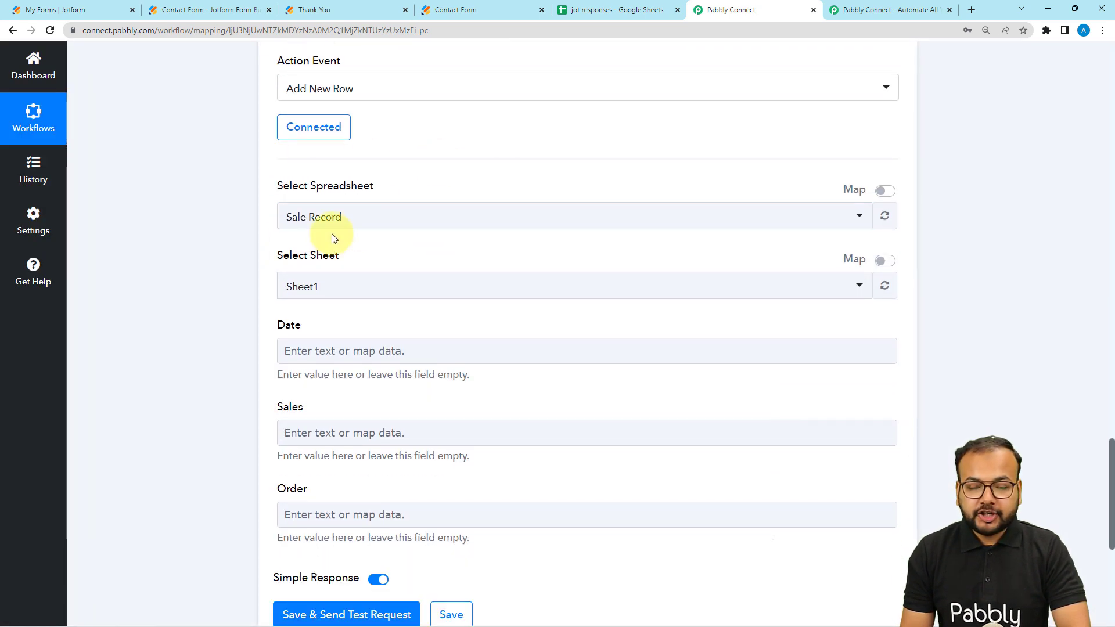
left_click(582, 13)
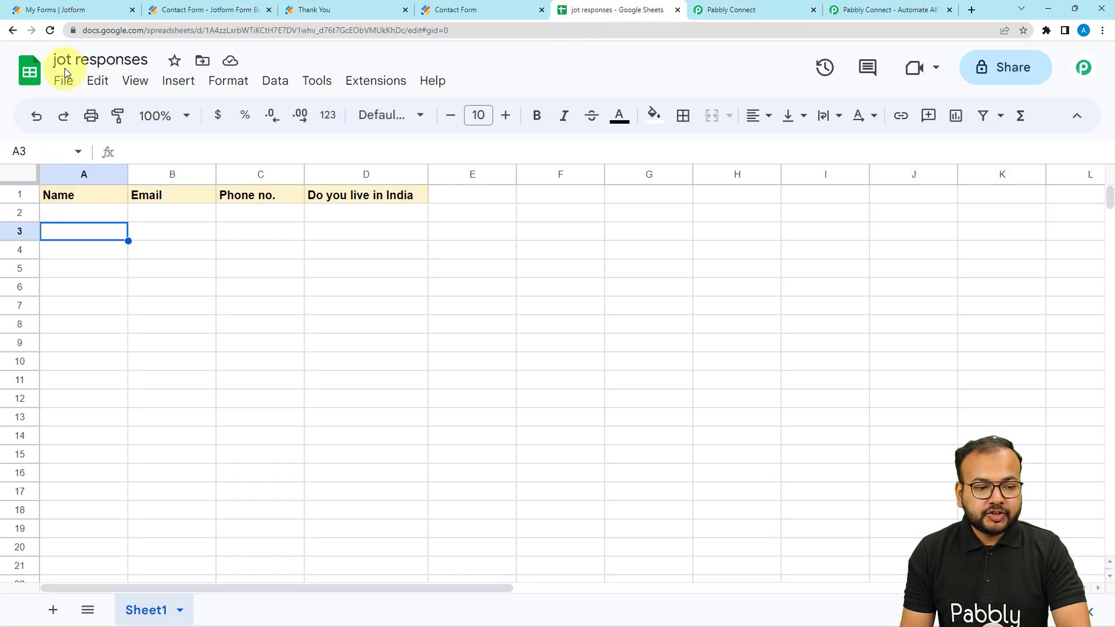
left_click(731, 13)
left_click(410, 219)
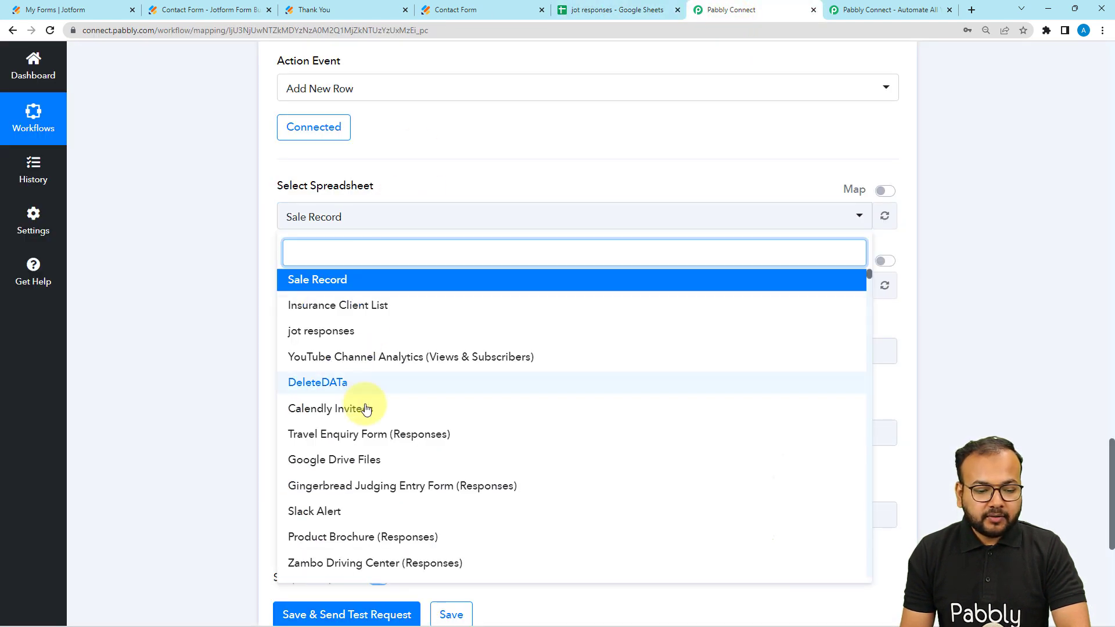
left_click(300, 332)
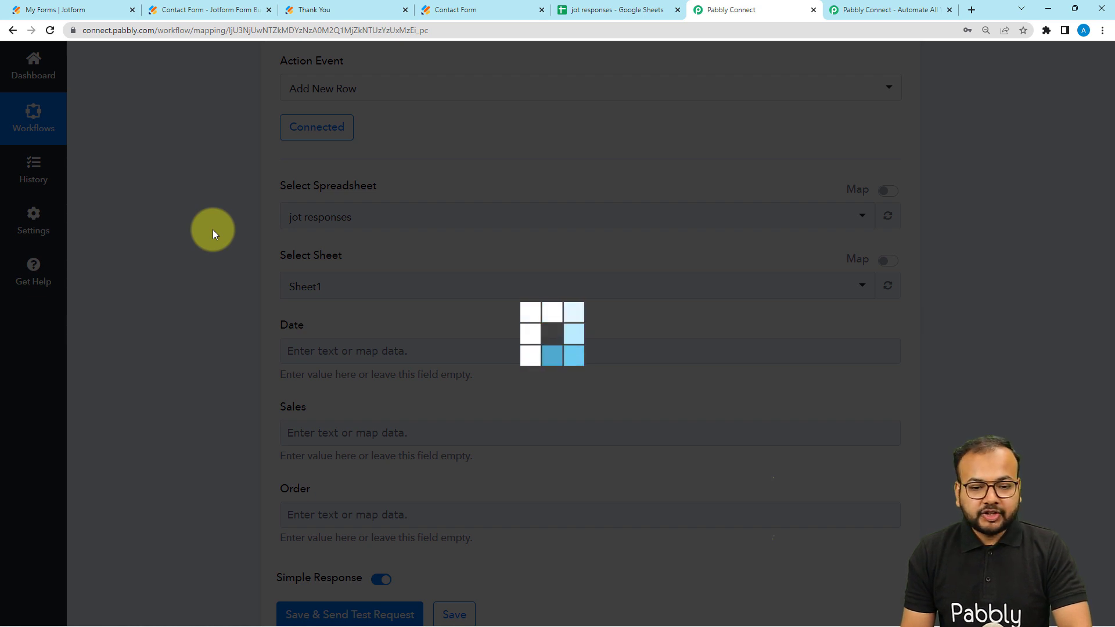
Step: Compare the column headers in Sheet1 of the jot responses spreadsheet with the mapping fields of the Add New Row action
left_click(637, 10)
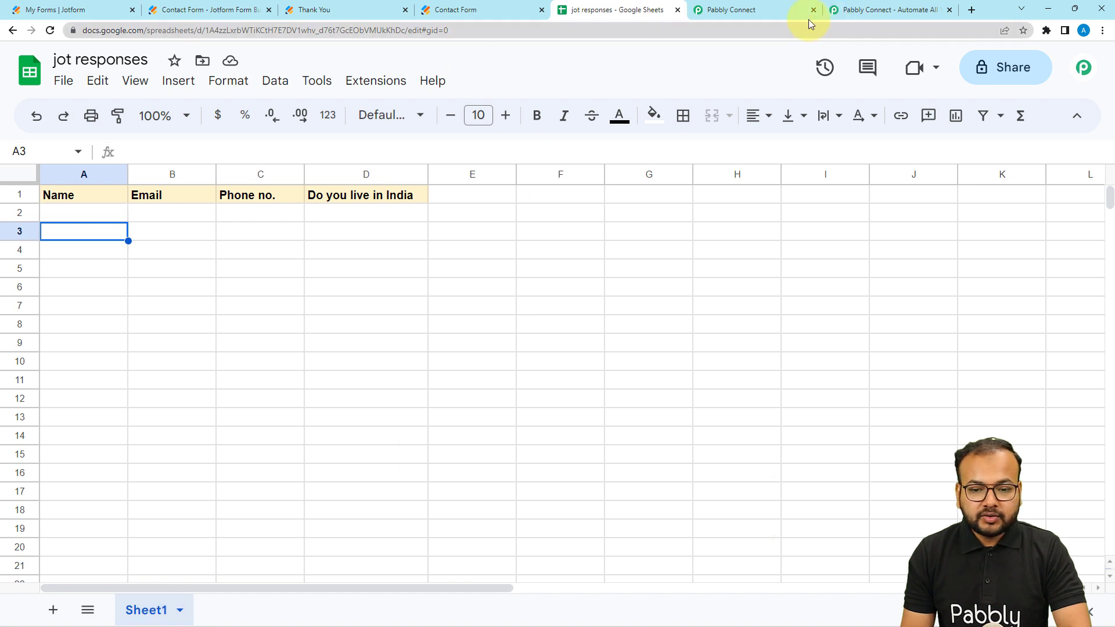
left_click(755, 14)
scroll(342, 284, "down", 3)
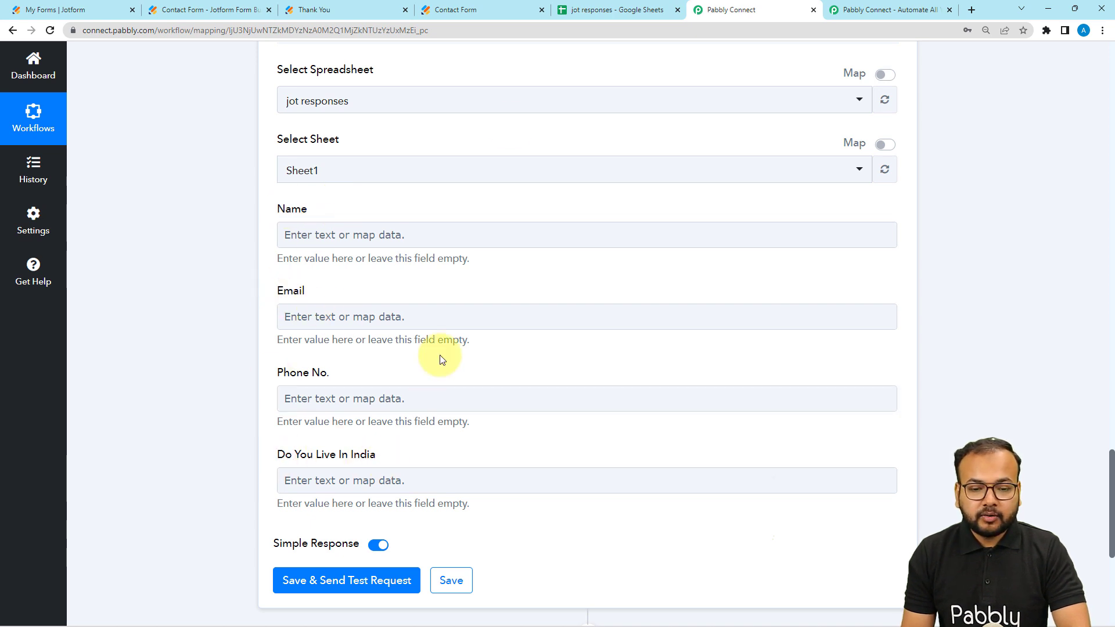
left_click(583, 16)
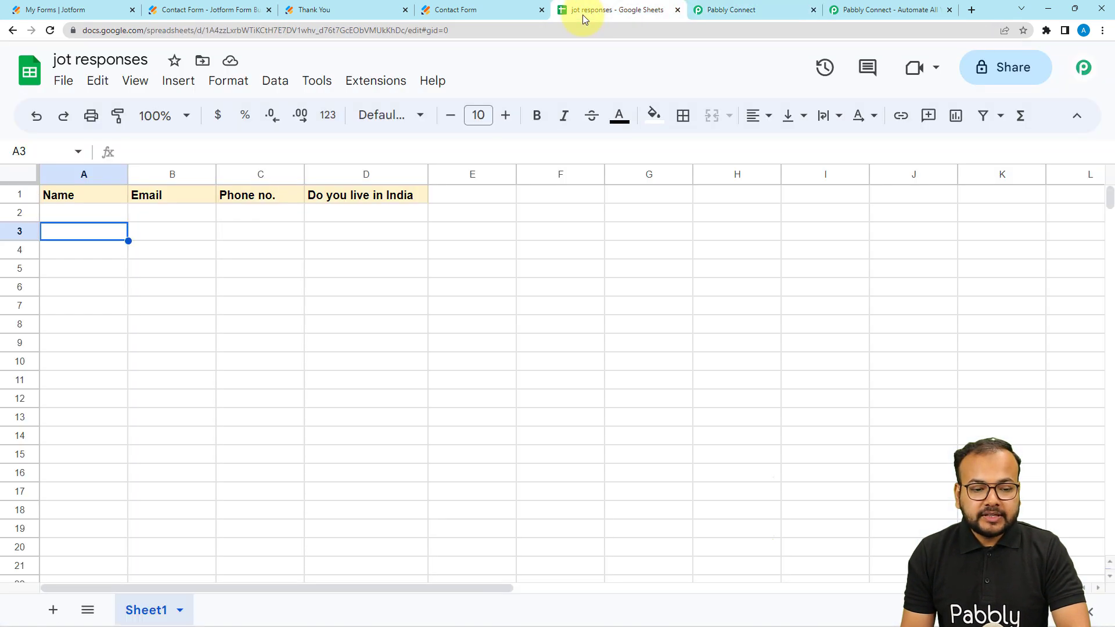
left_click(87, 197)
left_click(119, 211)
left_click(173, 216)
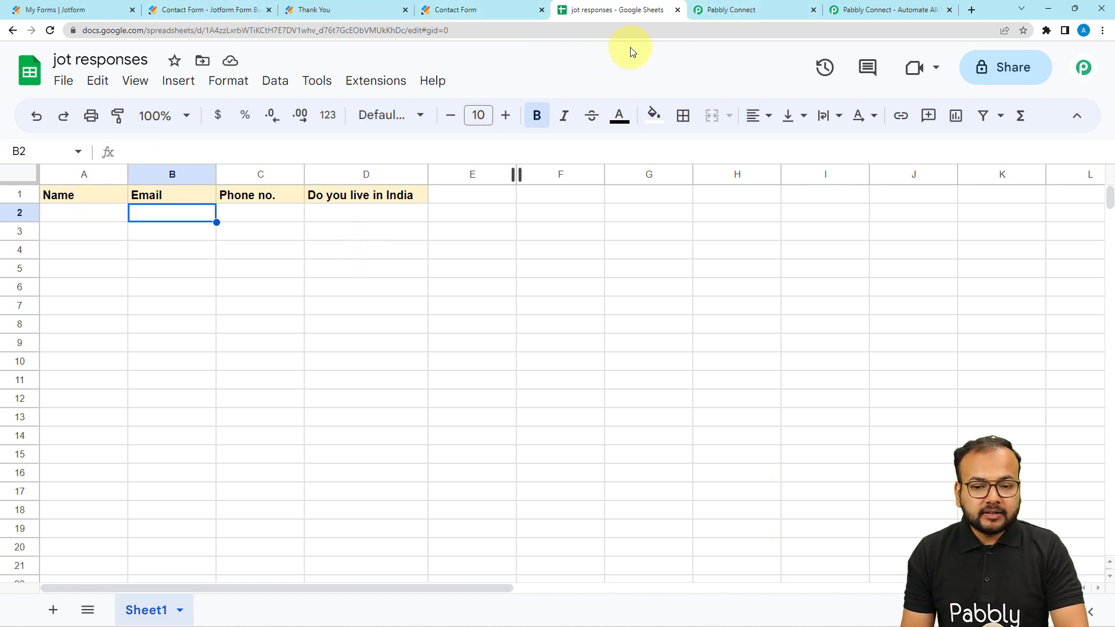
left_click(779, 8)
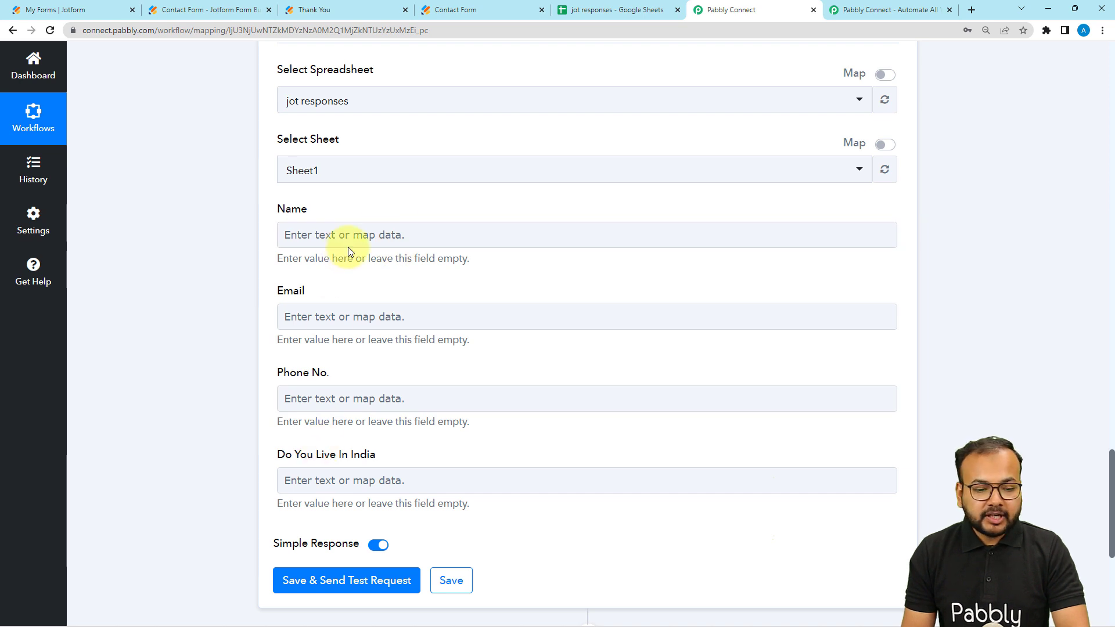
Step: Map the Name field to the JotForm response's RawRequest Q3 Name First and RawRequest Q3 Name Last
left_click(308, 234)
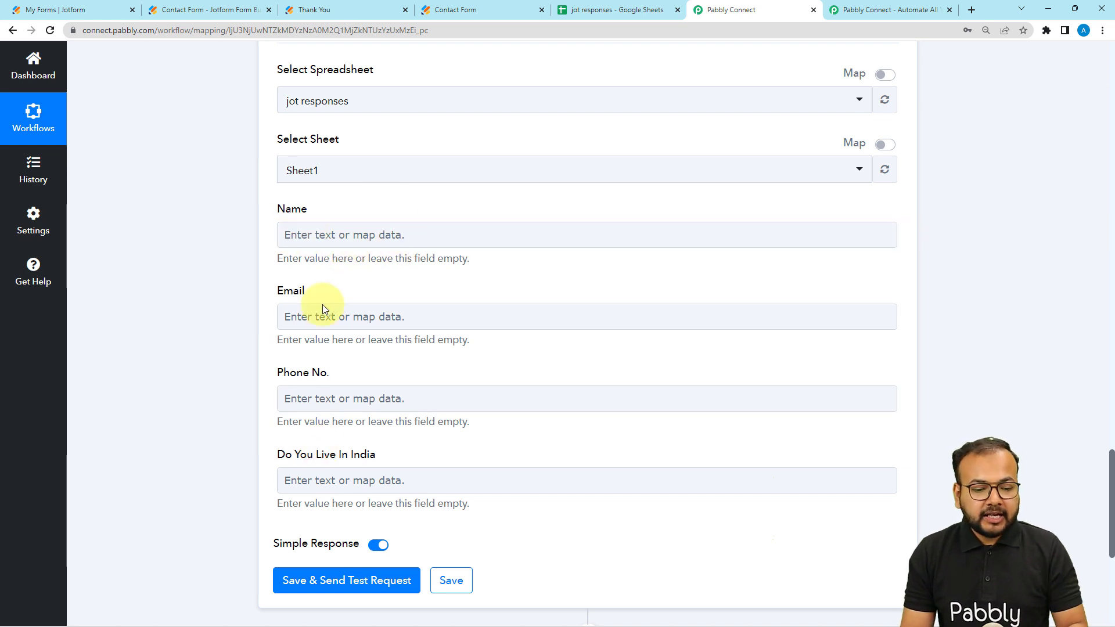
left_click(356, 235)
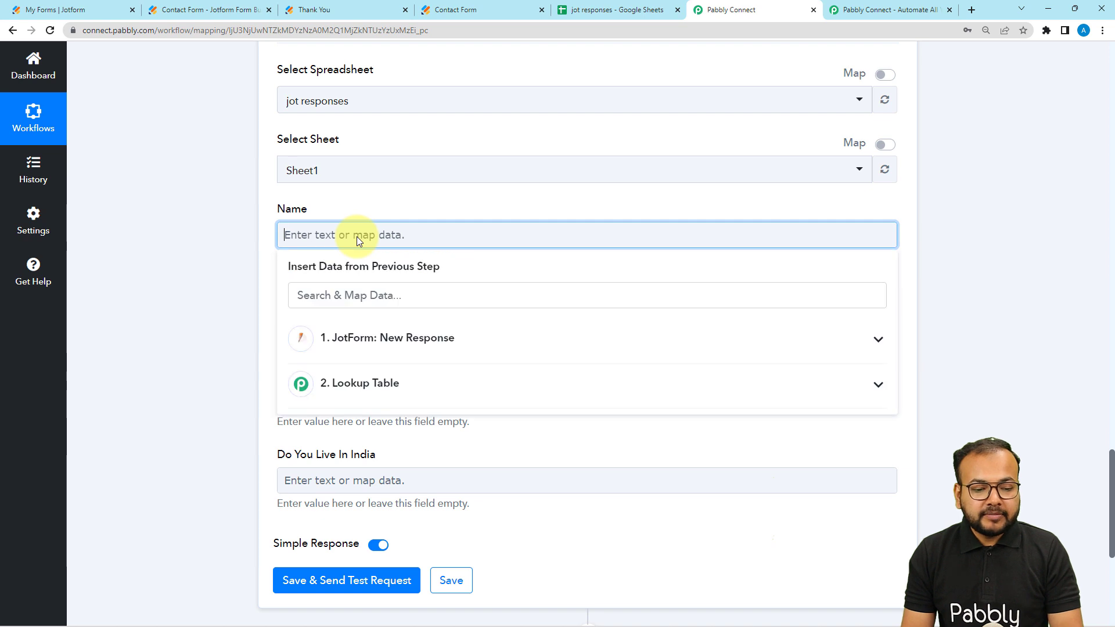
scroll(357, 230, "down", 2)
left_click(360, 240)
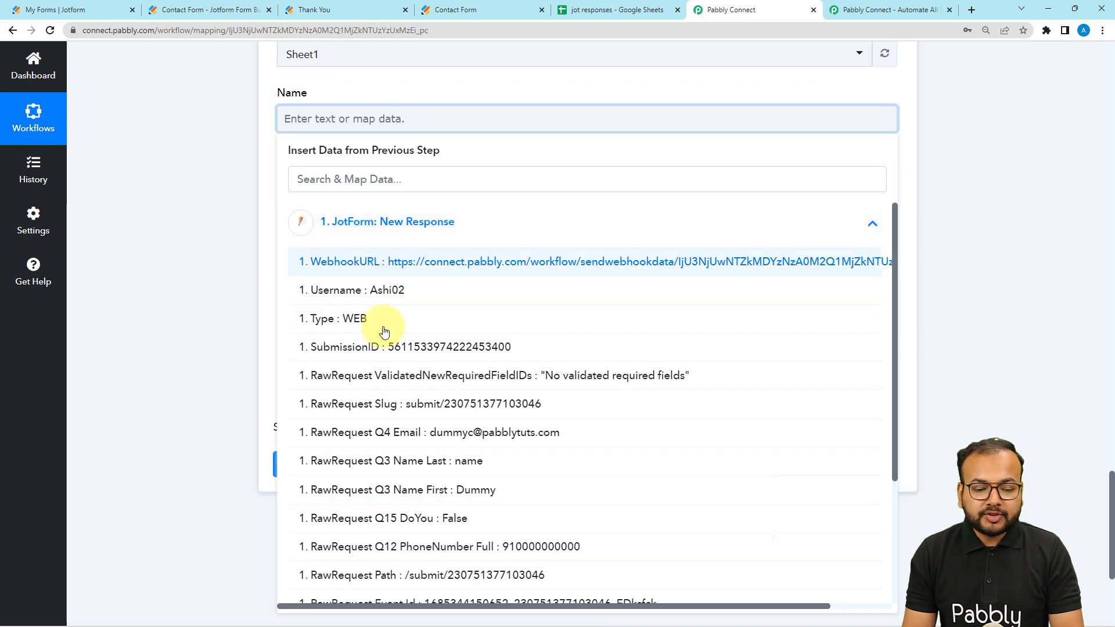
left_click(456, 490)
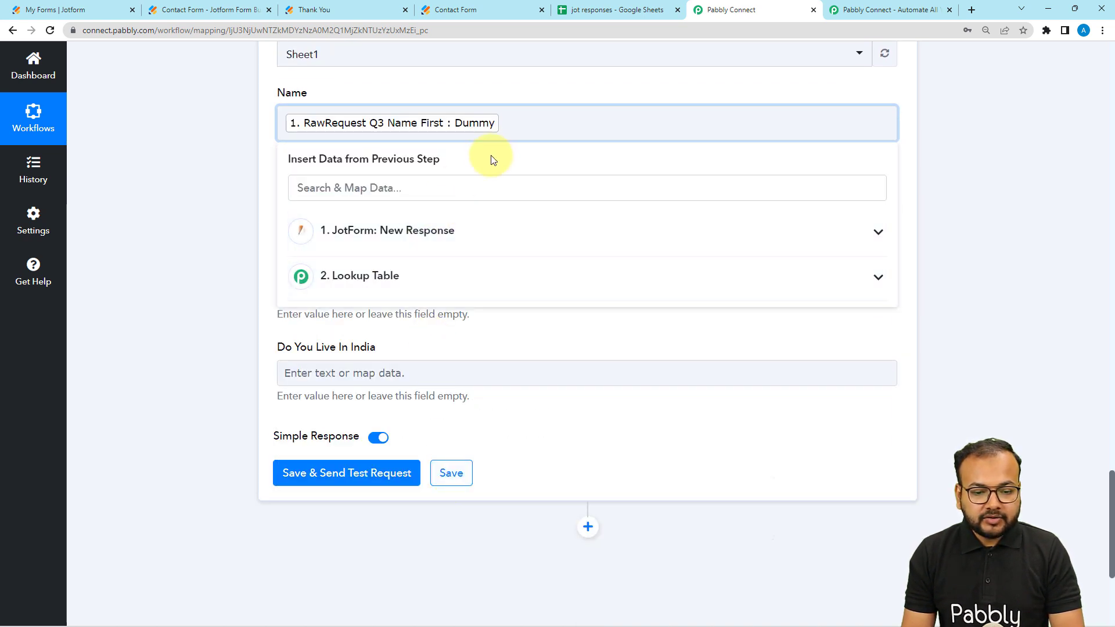
left_click(419, 231)
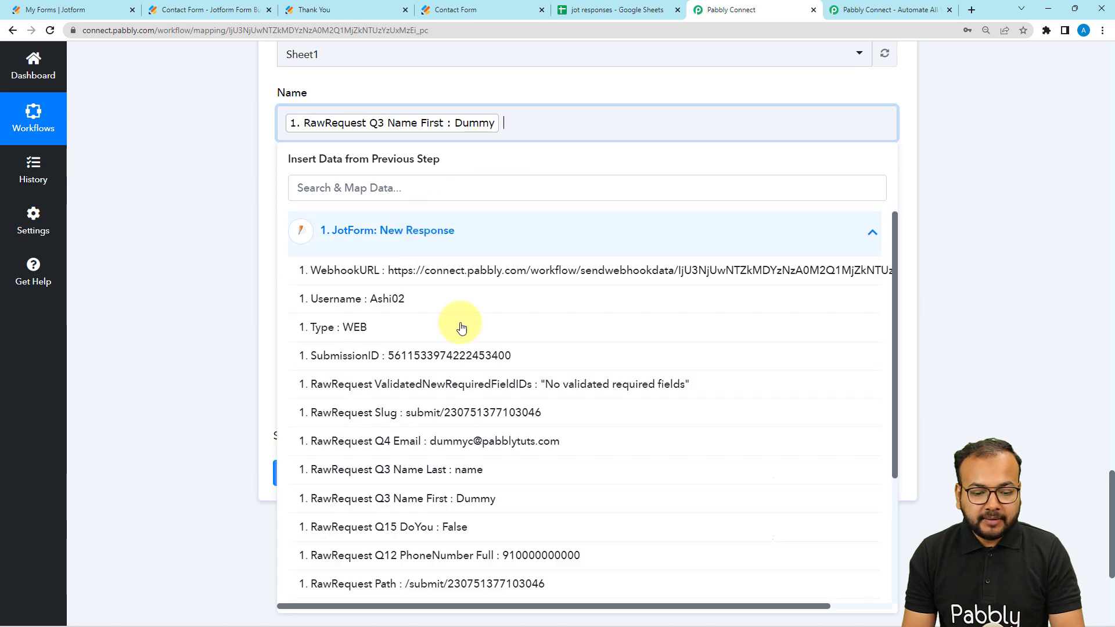
left_click(448, 474)
Step: Map the Email field to the JotForm response's RawRequest Q4 Email
left_click(284, 203)
scroll(311, 215, "down", 2)
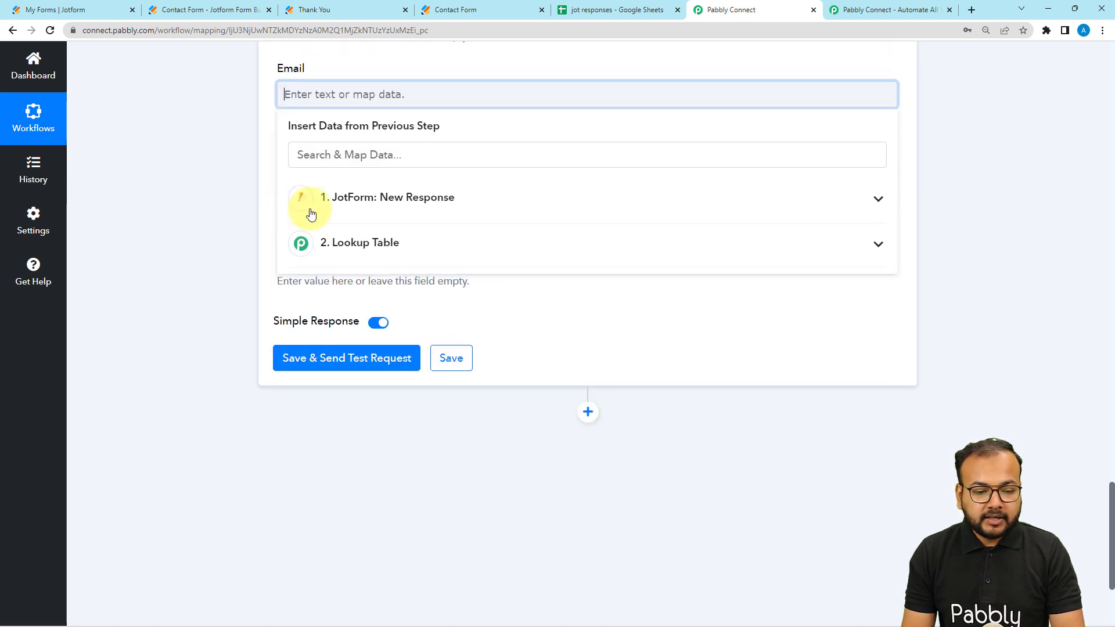
left_click(311, 214)
left_click(430, 403)
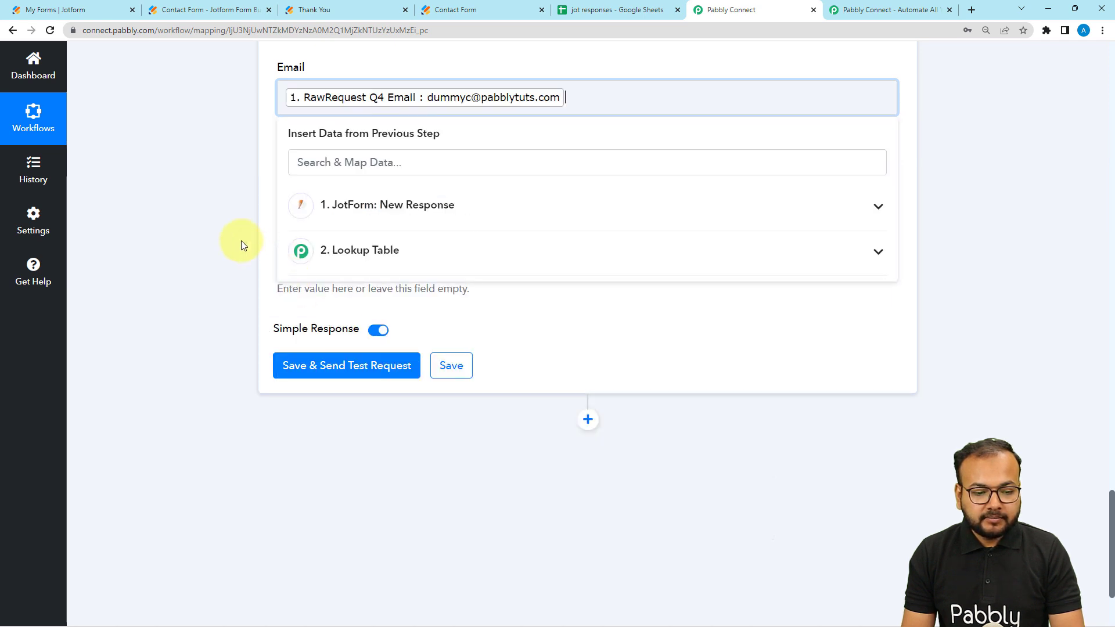
left_click(242, 241)
Step: Map the Phone No. field to the JotForm response's RawRequest Q12 PhoneNumber Full
left_click(309, 184)
left_click(428, 296)
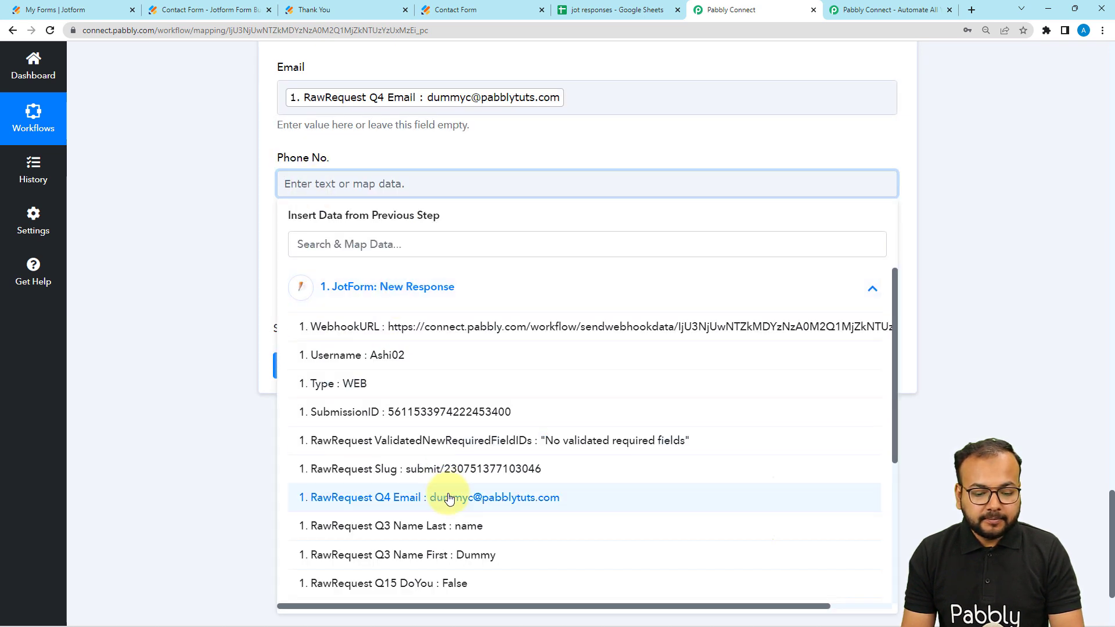
scroll(448, 574, "down", 2)
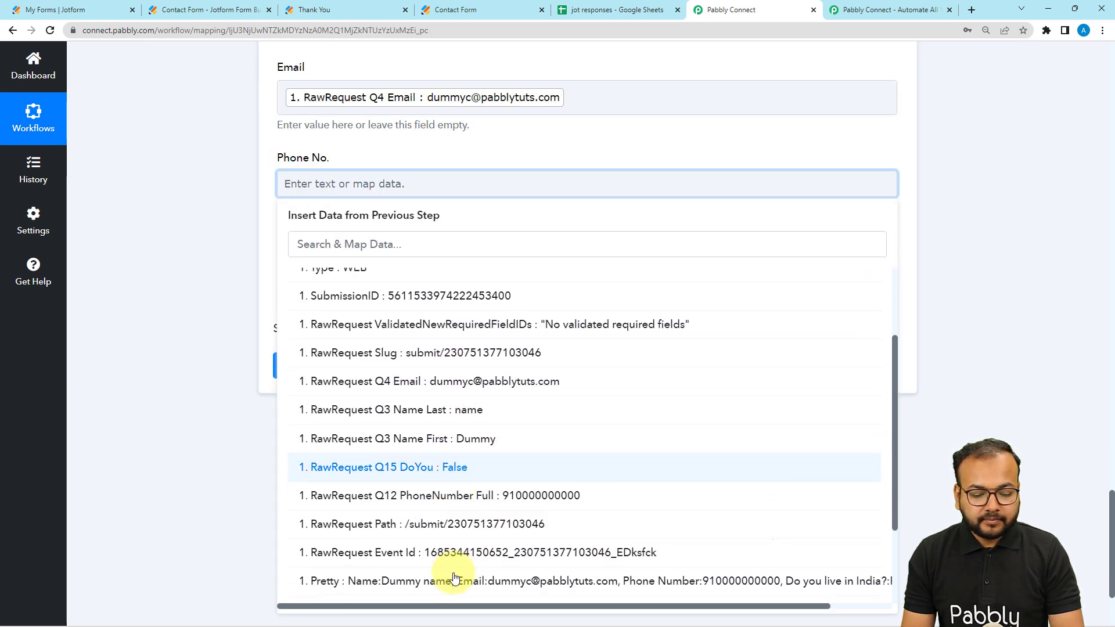
left_click(487, 493)
left_click(211, 316)
Step: Review the Lookup Table's received response and the Google Sheets mappings with regard to the Do You Live In India field
scroll(210, 315, "up", 2)
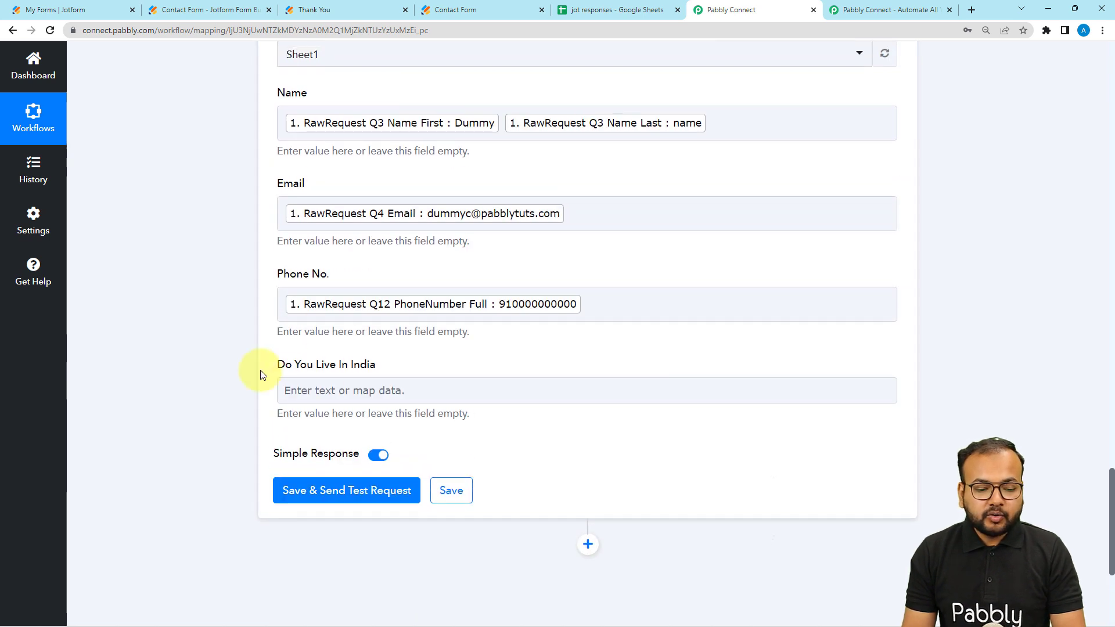
scroll(221, 364, "up", 4)
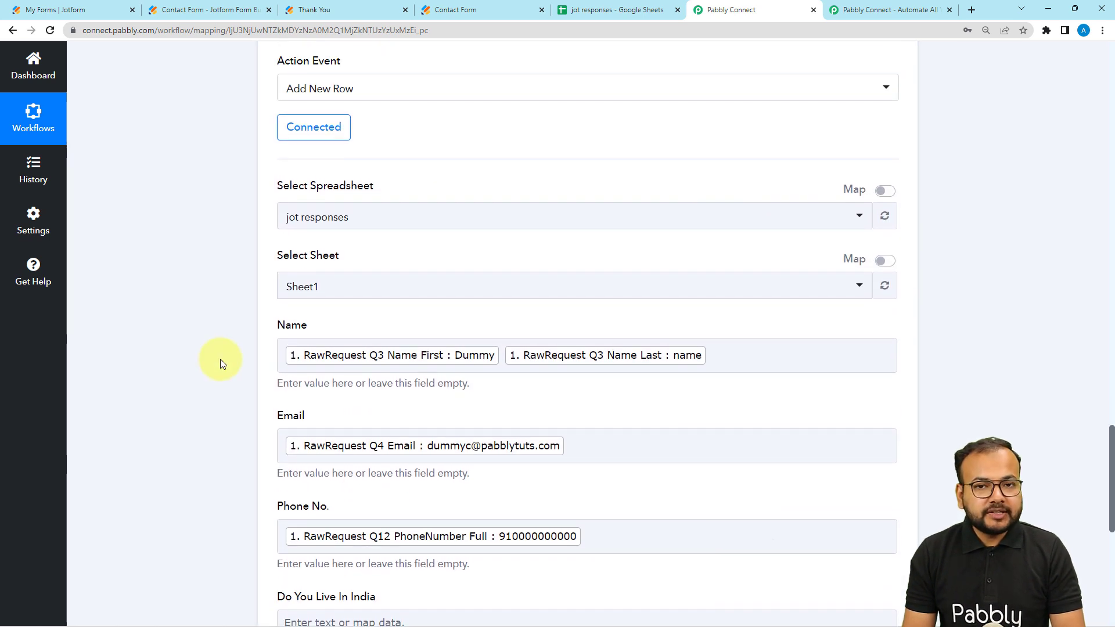
scroll(221, 360, "up", 7)
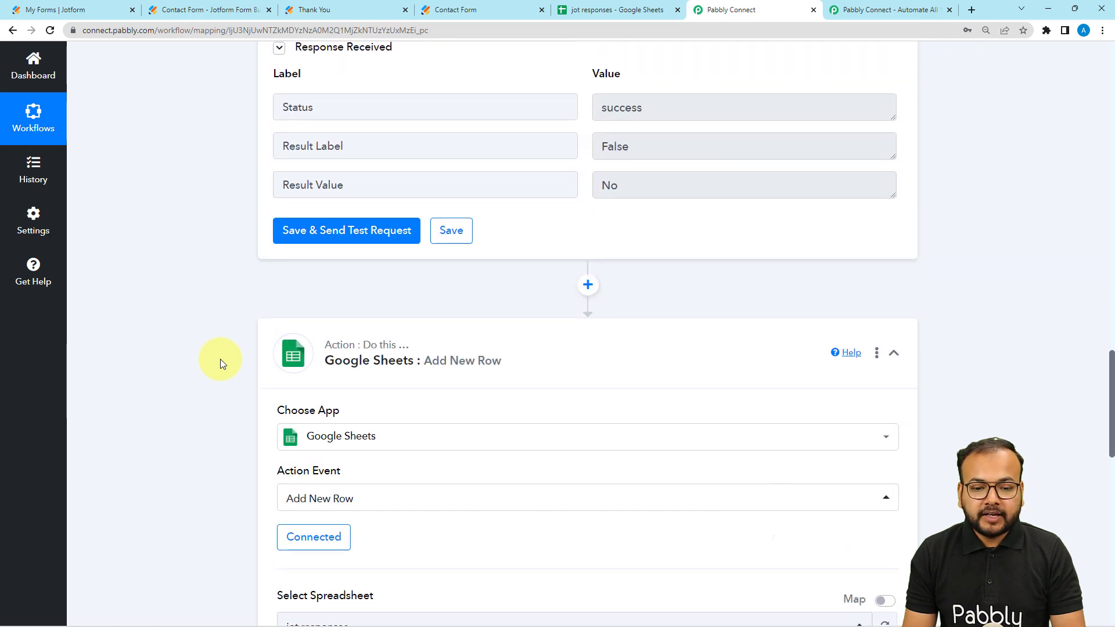
scroll(221, 364, "up", 1)
scroll(221, 363, "down", 1)
scroll(221, 359, "down", 10)
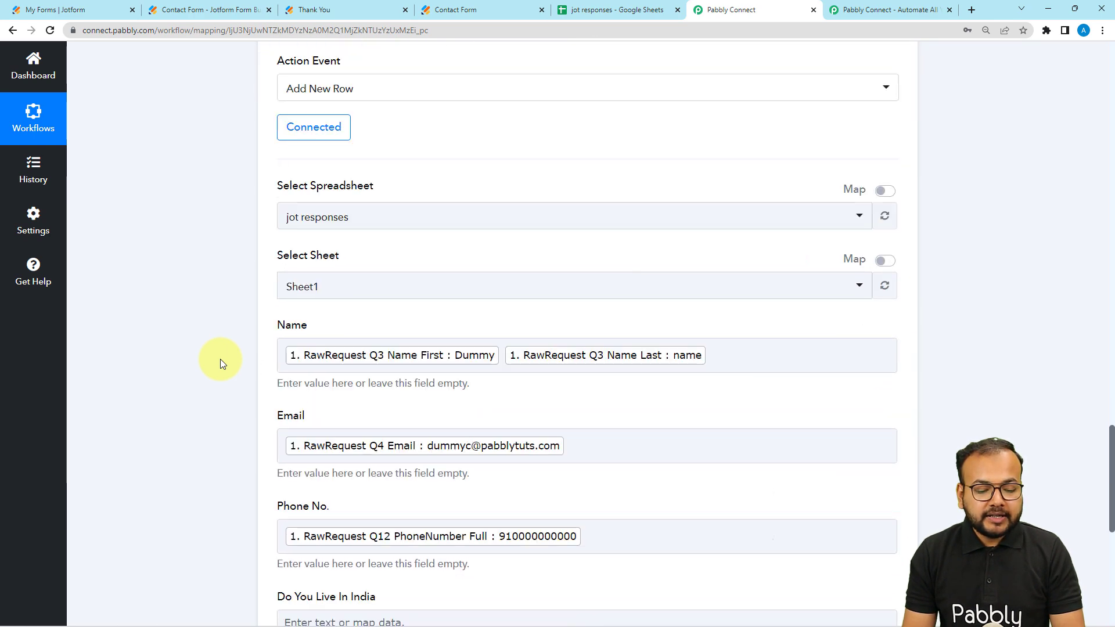
Step: Map the Do You Live In India field to the Lookup Table's Result Value
left_click(311, 337)
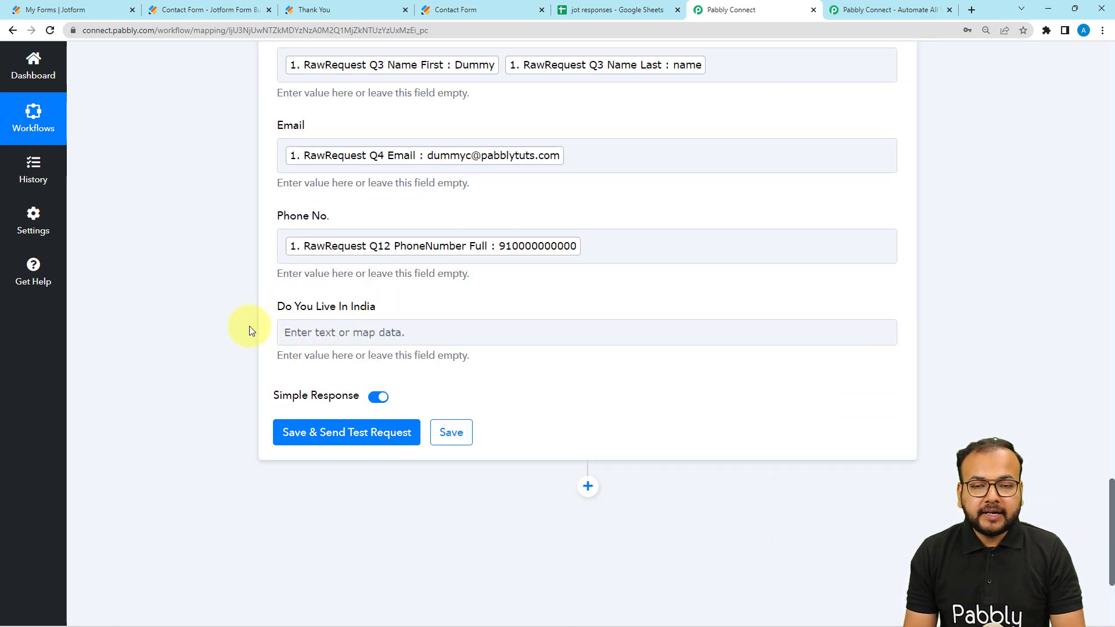
scroll(244, 324, "up", 14)
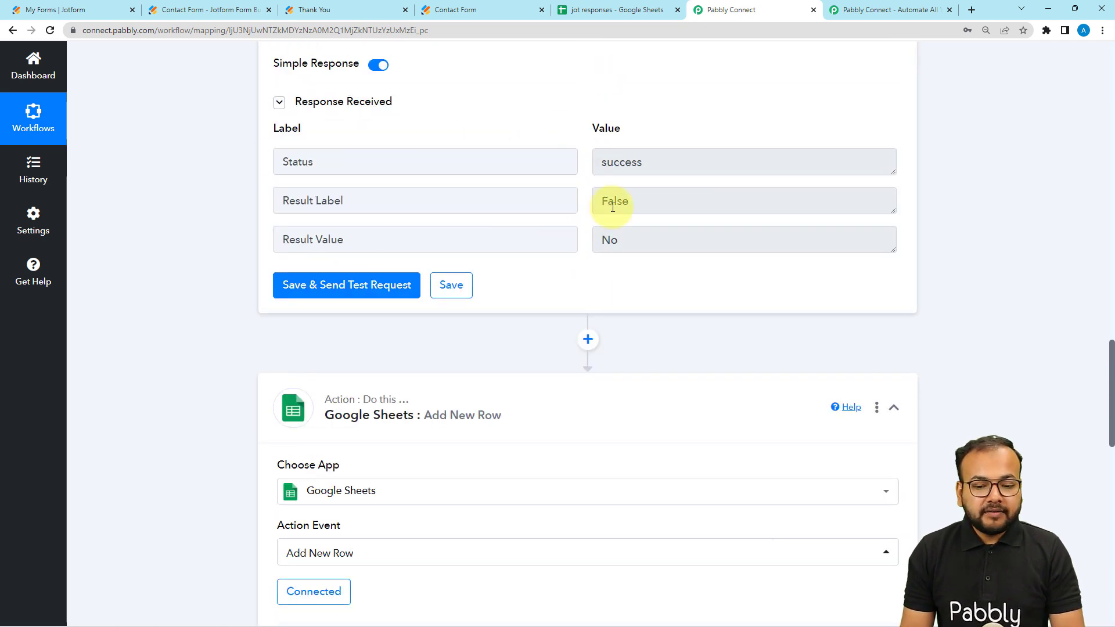
left_click_drag(636, 210, 584, 212)
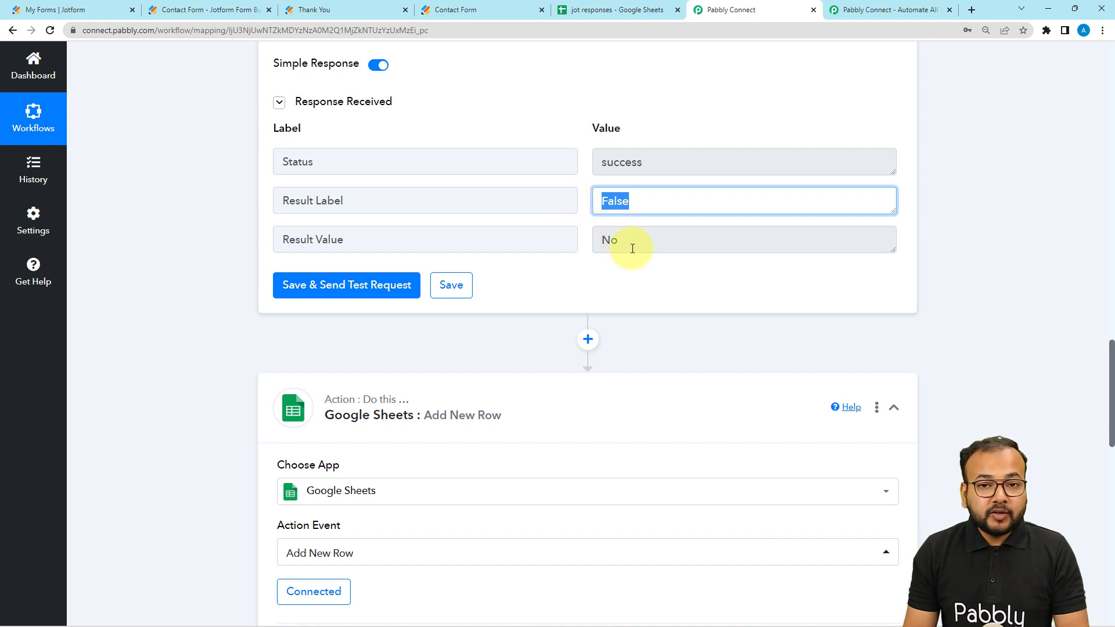
left_click_drag(633, 249, 600, 242)
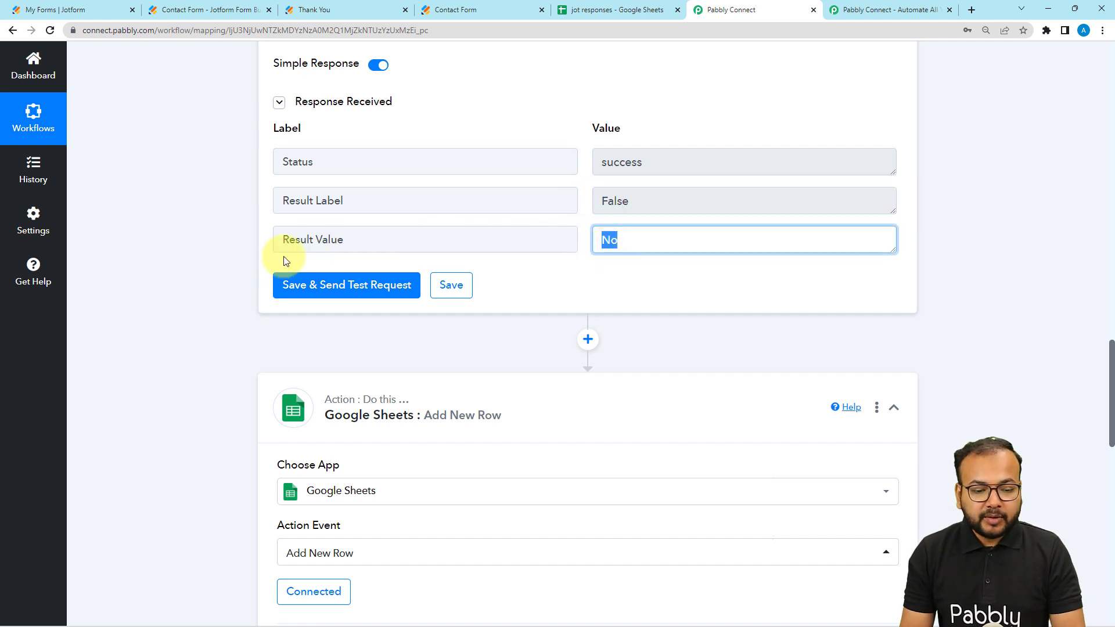
scroll(246, 243, "down", 12)
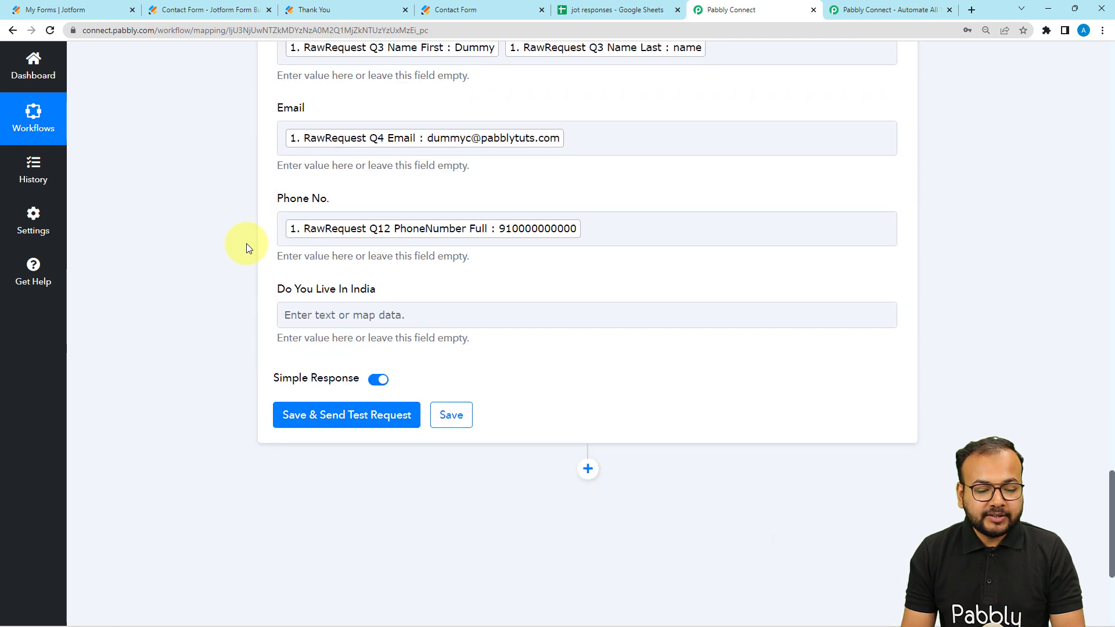
scroll(247, 243, "down", 3)
left_click(316, 157)
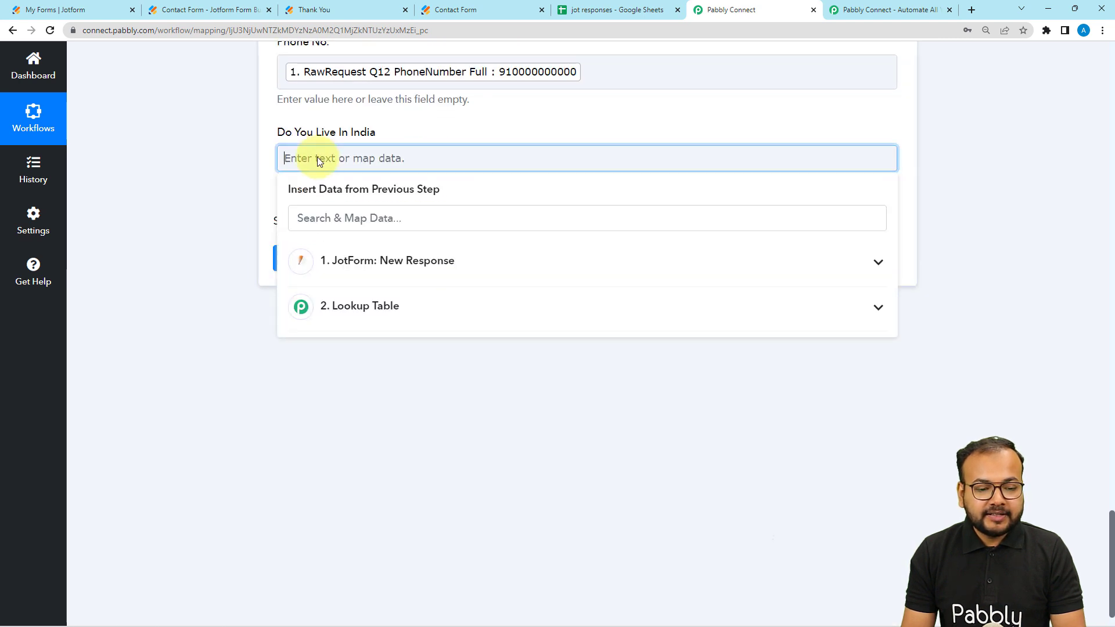
left_click(334, 305)
left_click(355, 403)
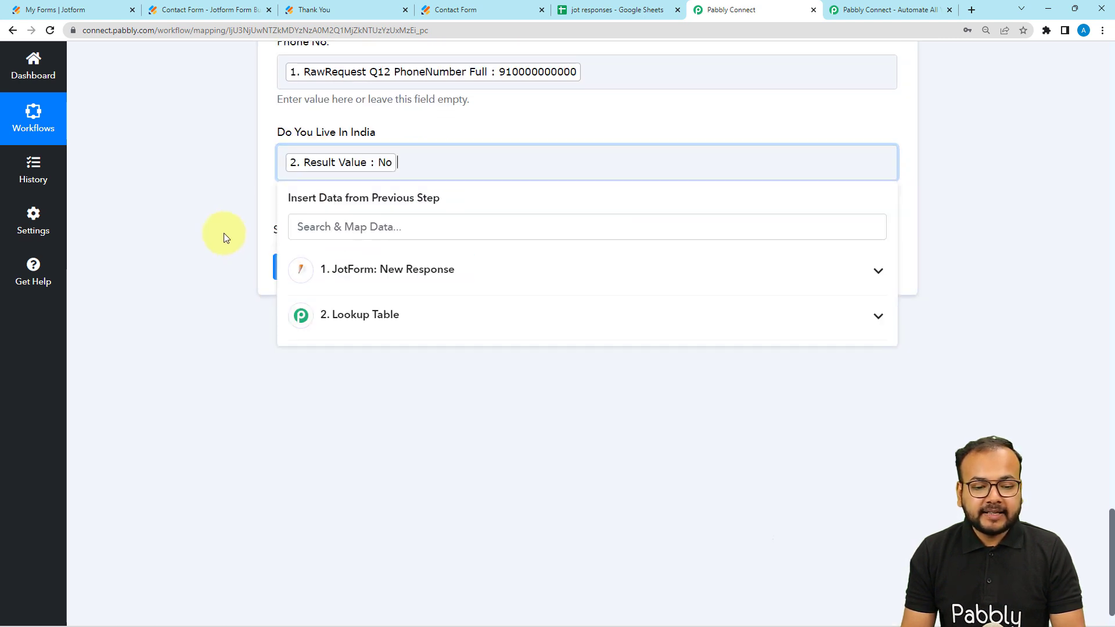
left_click(225, 237)
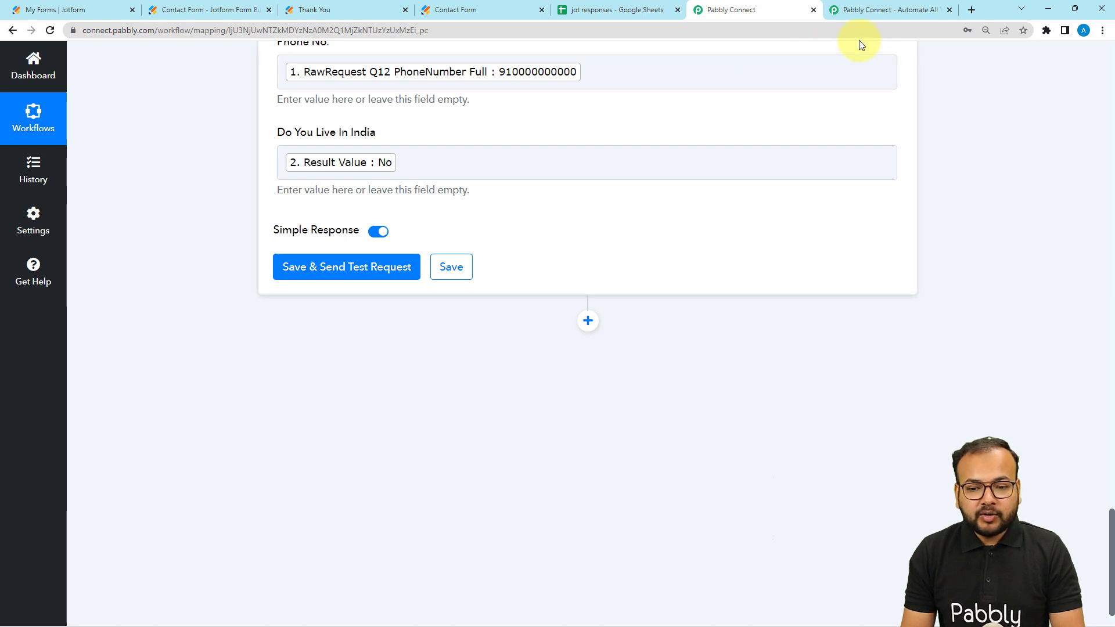
Step: Check the jot responses sheet before testing, and save and send a test request from the Google Sheets action
mouse_move(604, 15)
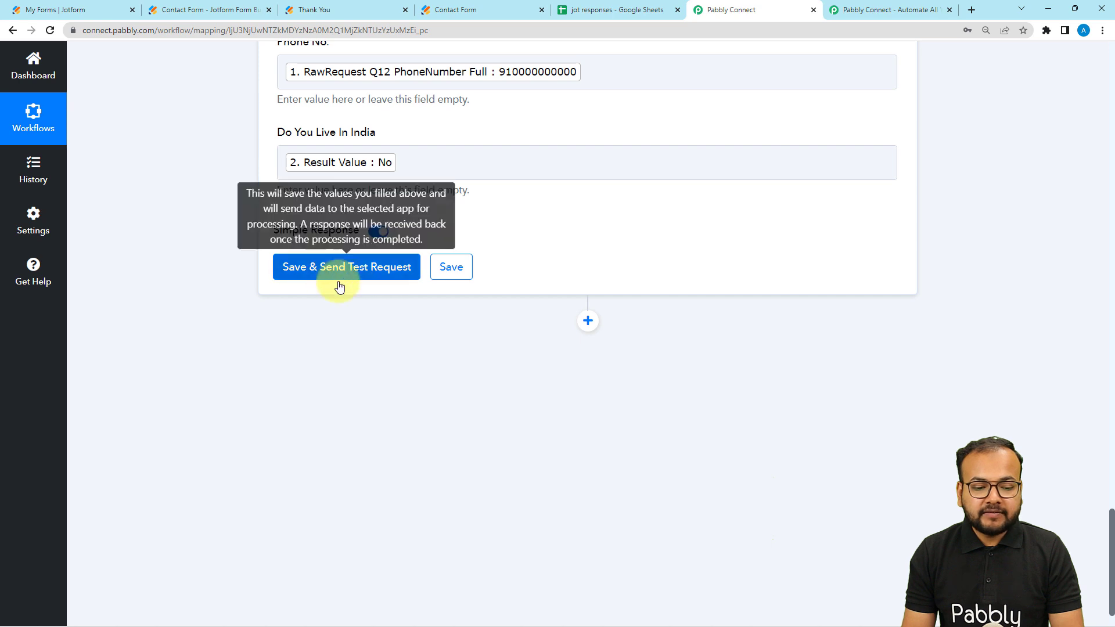
left_click(594, 15)
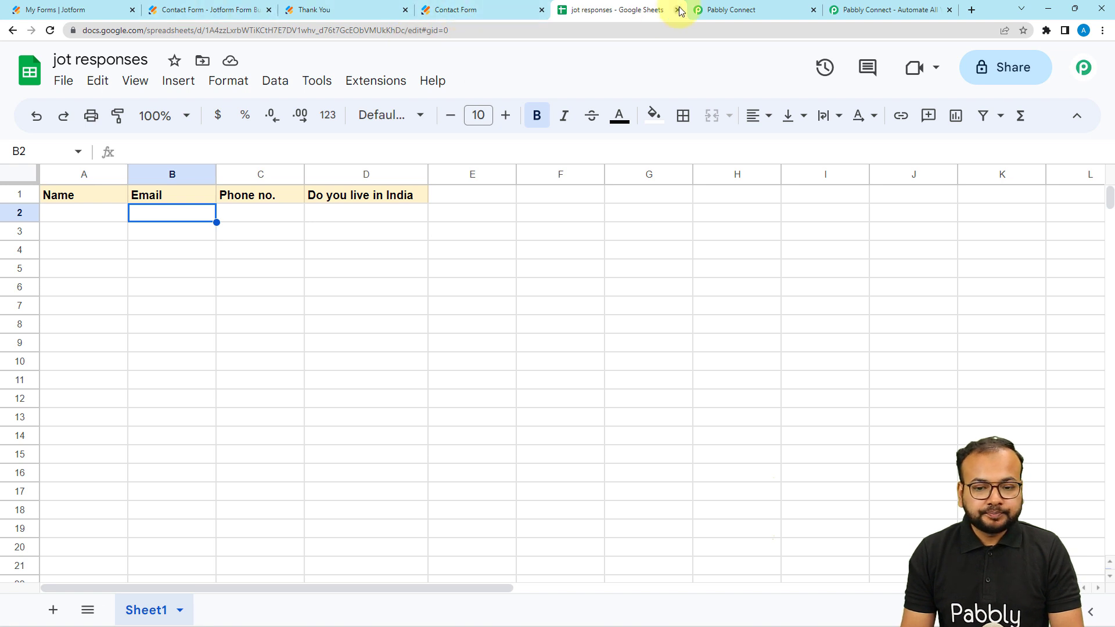
left_click(705, 11)
left_click(324, 273)
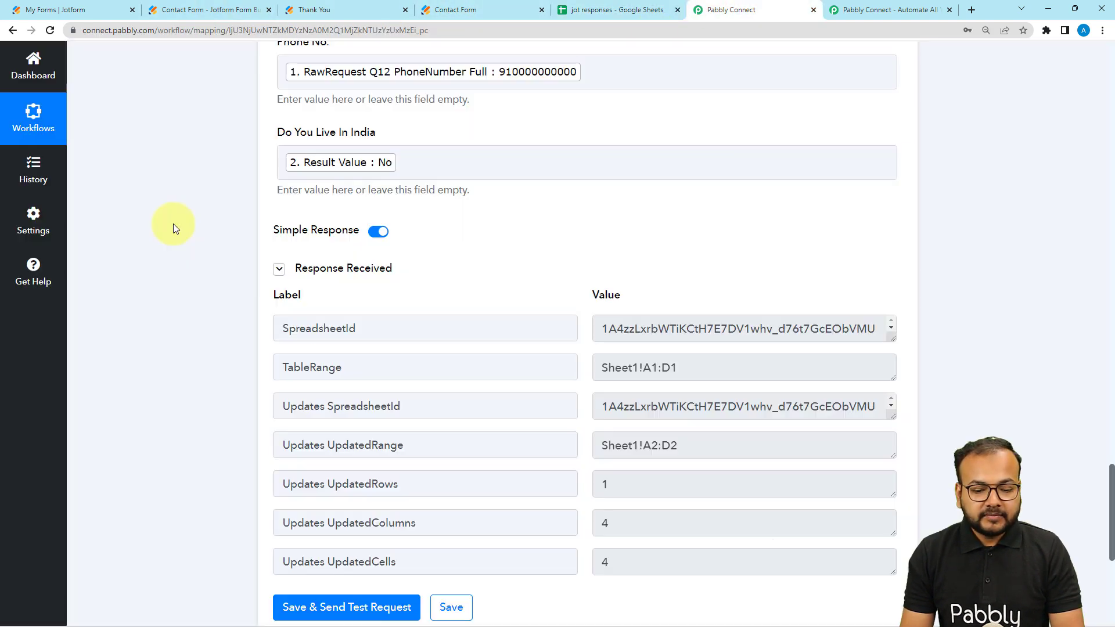
scroll(489, 280, "down", 2)
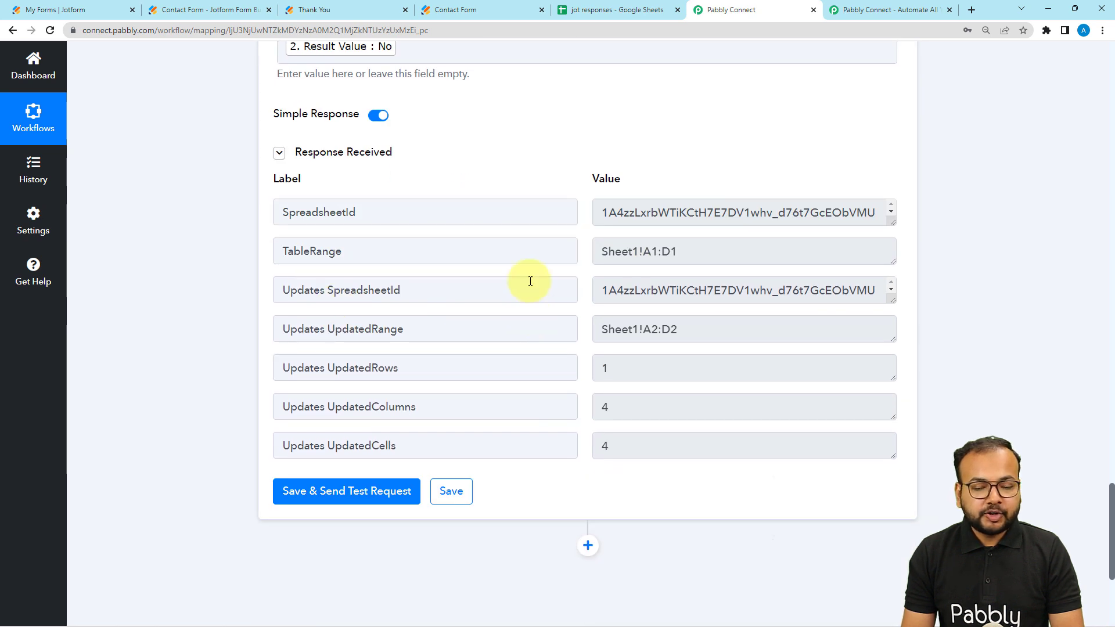
Step: Widen the Email column in the jot responses sheet and check each cell of the test row
left_click(591, 16)
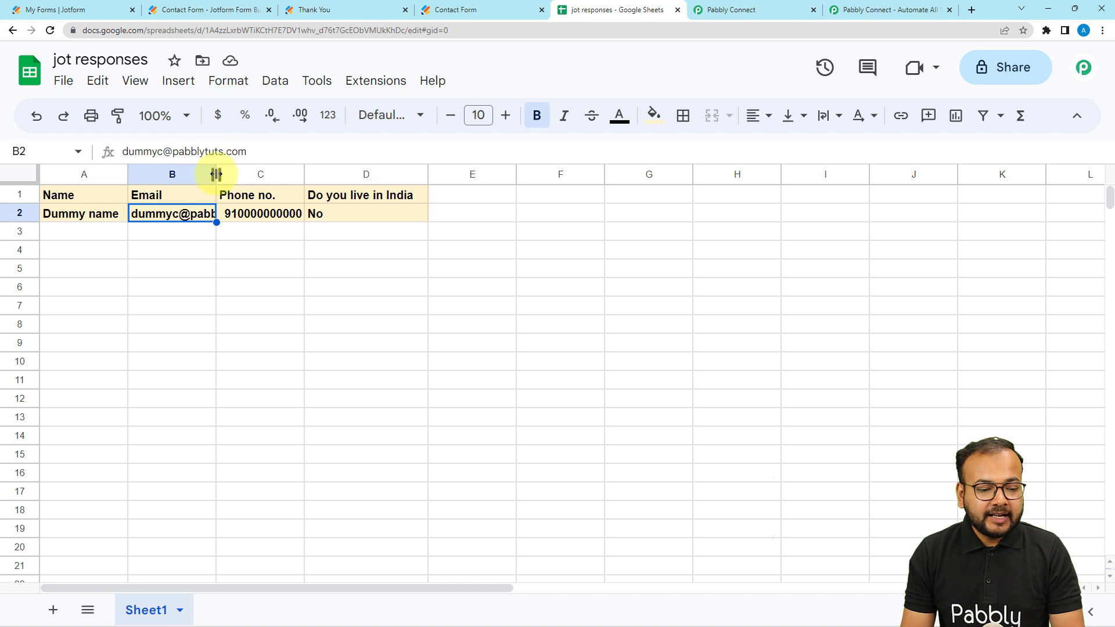
left_click_drag(216, 174, 237, 174)
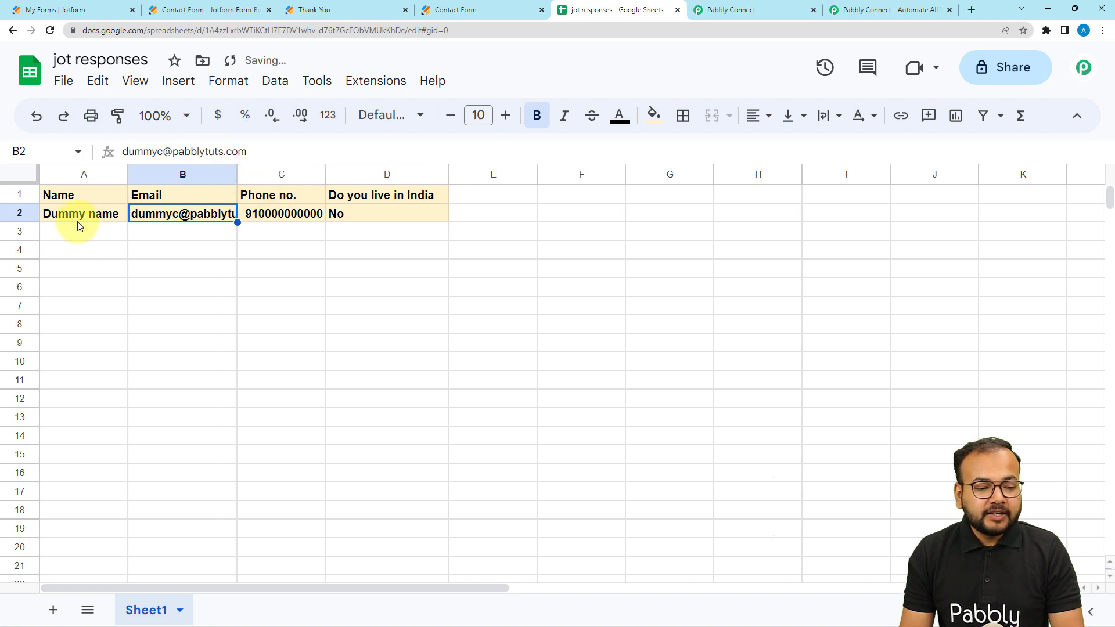
left_click(99, 221)
left_click(212, 215)
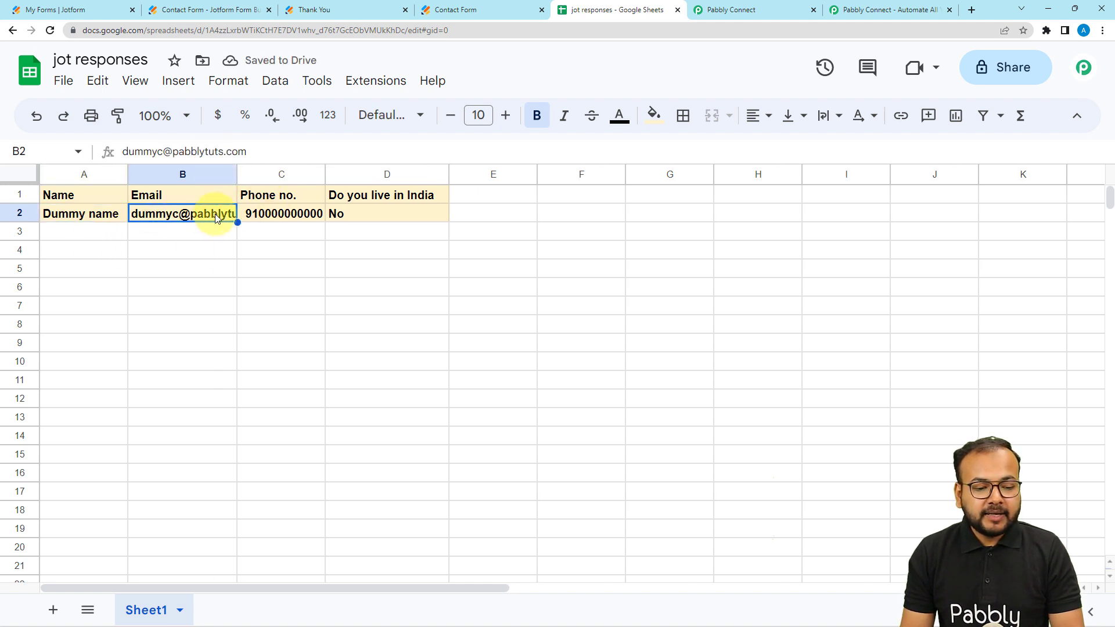
left_click(254, 212)
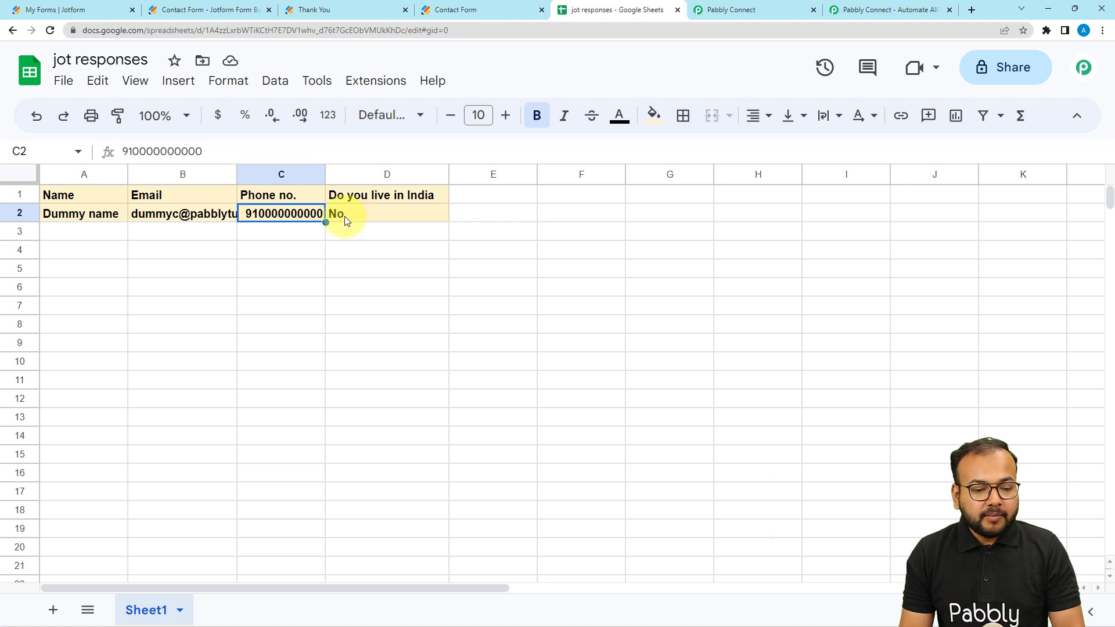
left_click(371, 221)
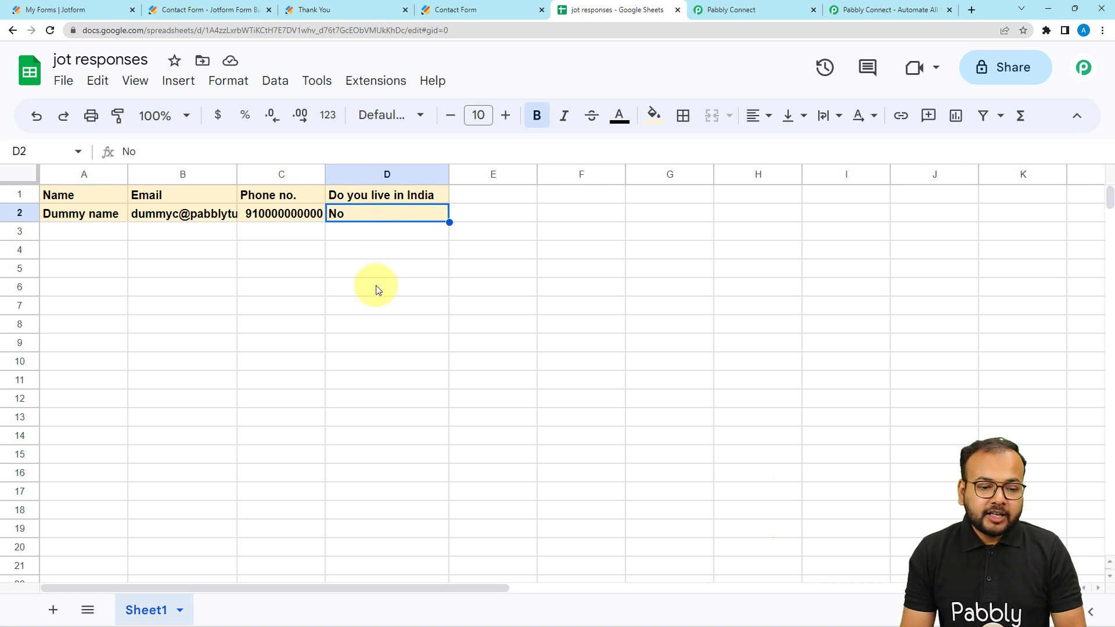
Step: Reload the submitted Jotform contact form page to get a blank form
left_click(351, 15)
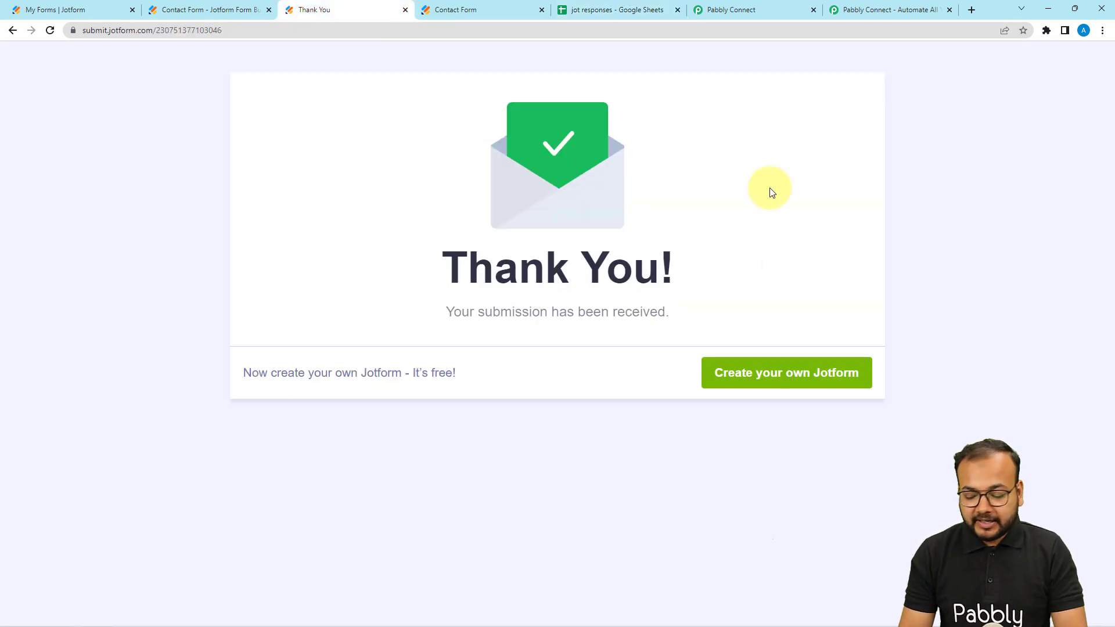
left_click(724, 31)
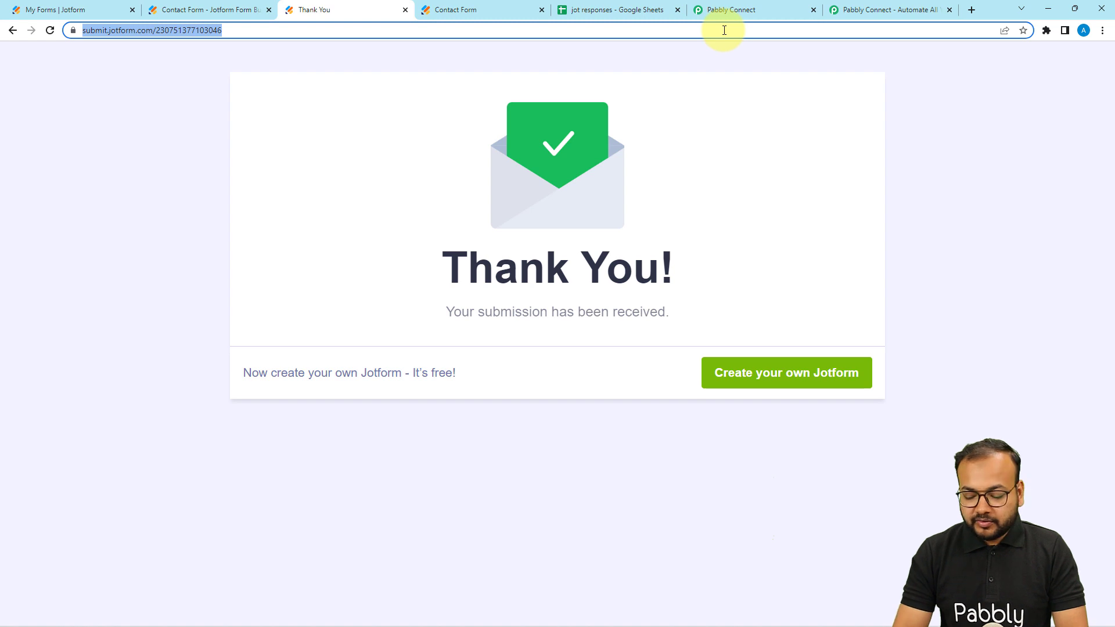
key("Return")
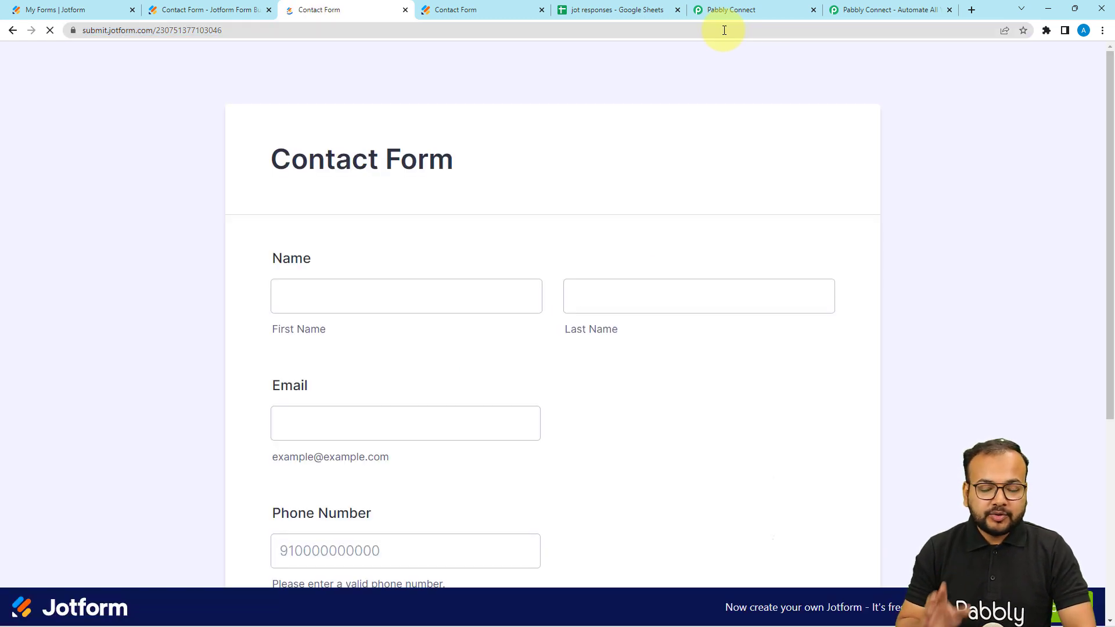
scroll(764, 99, "down", 2)
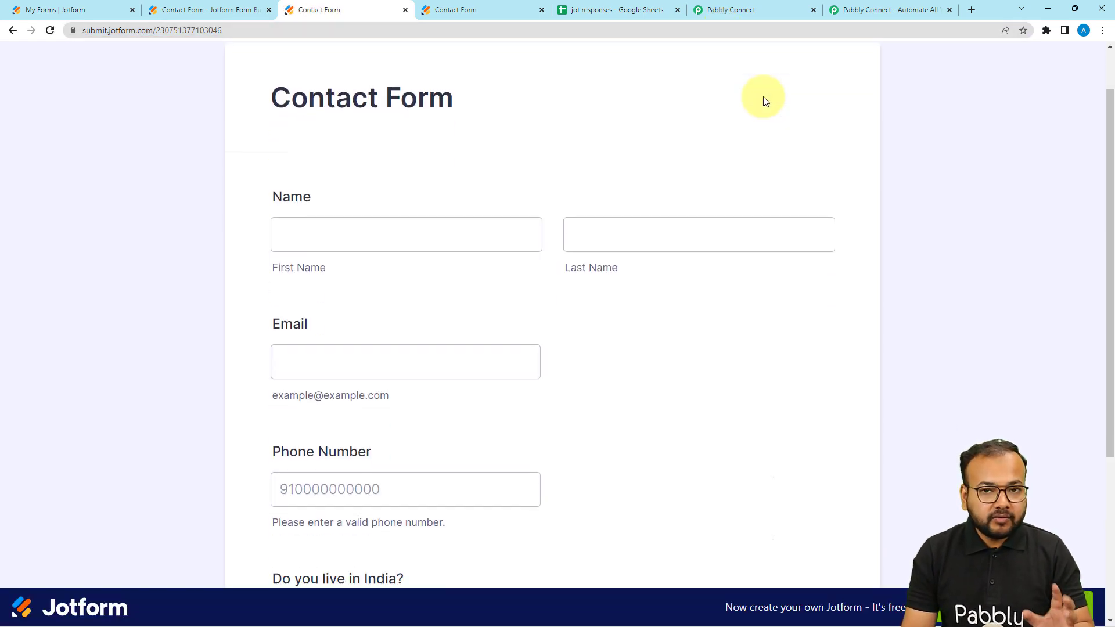
Step: Fill in the contact form with the customer's first name, last name, email and phone number
left_click(436, 179)
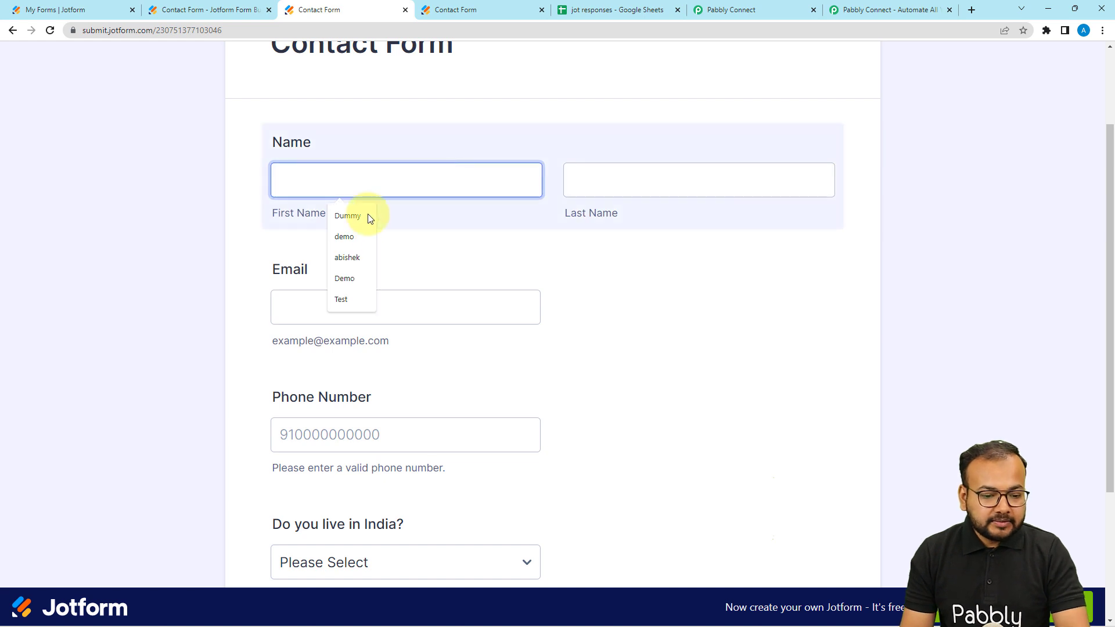
left_click(352, 242)
left_click(582, 185)
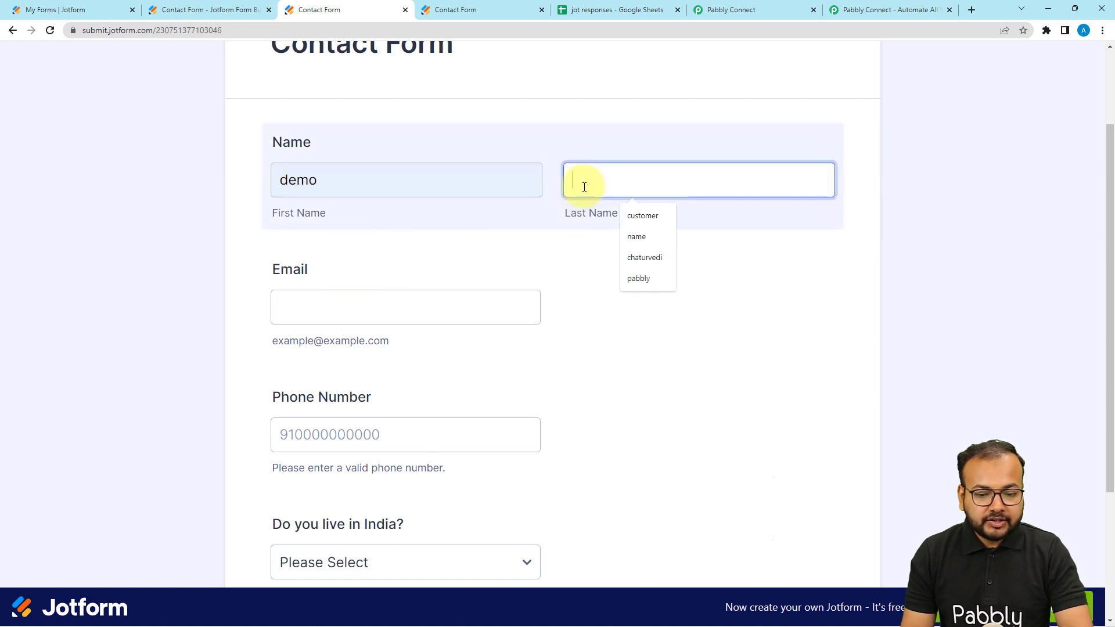
left_click(633, 216)
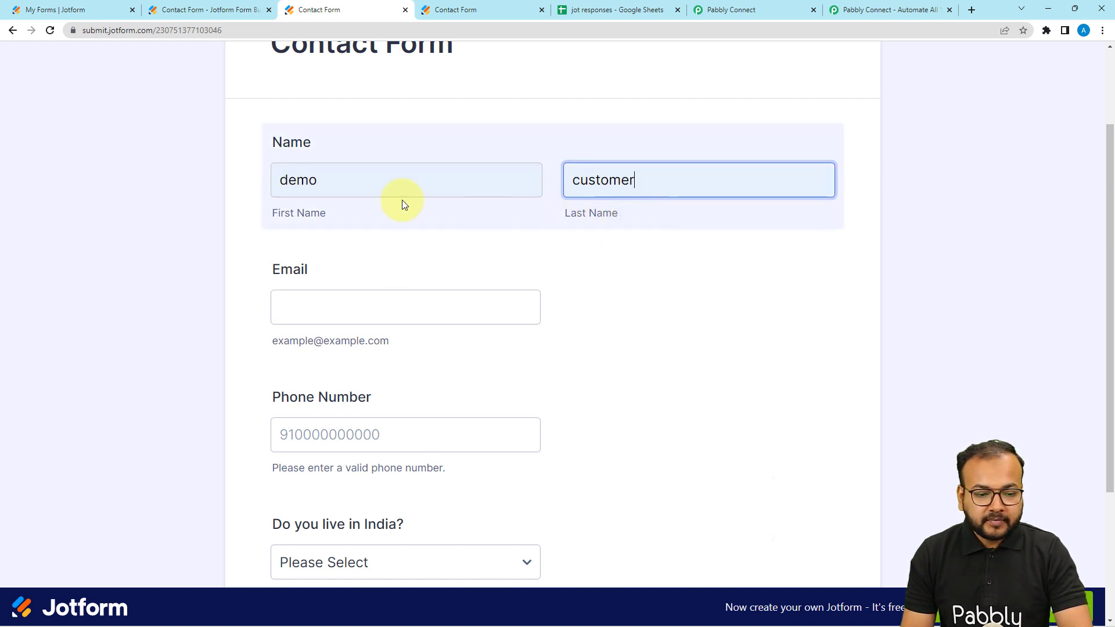
scroll(352, 203, "down", 1)
scroll(493, 177, "down", 1)
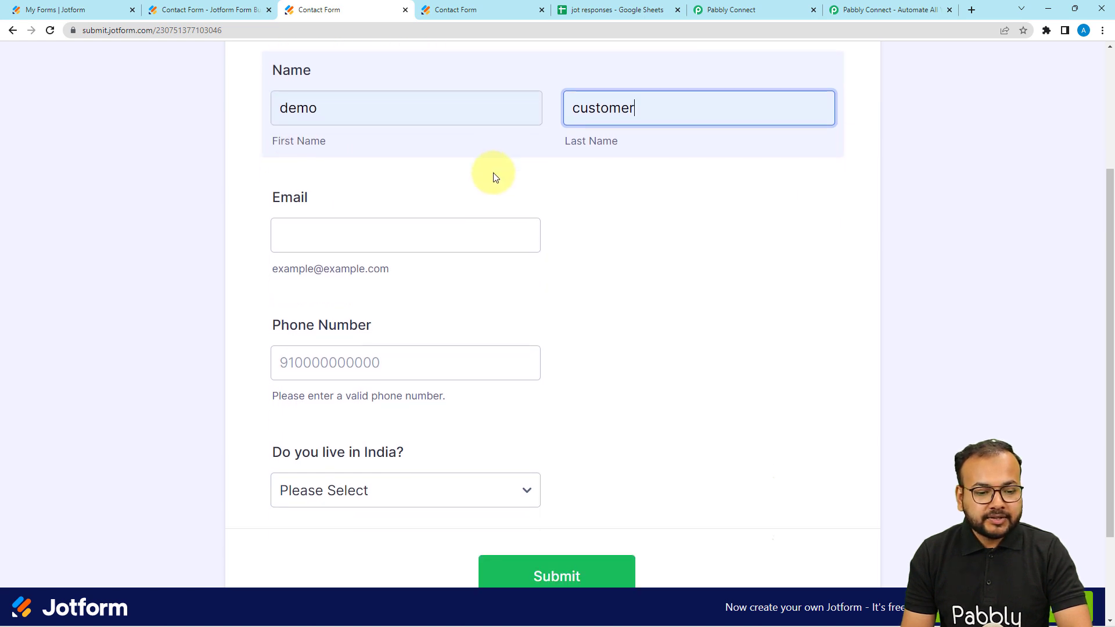
left_click(347, 190)
left_click(349, 248)
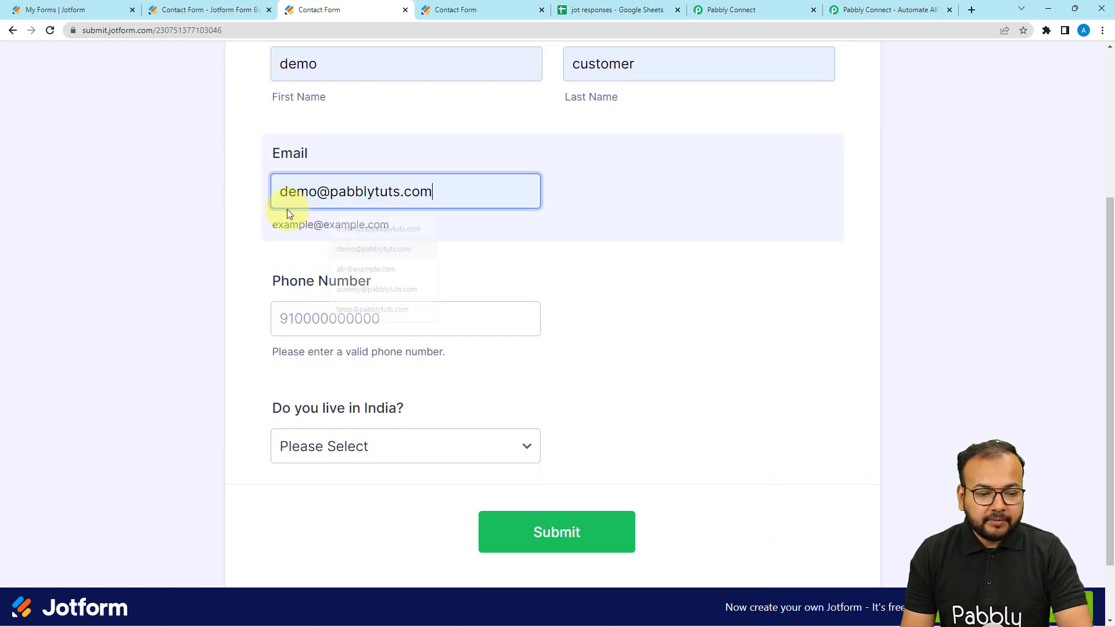
scroll(299, 255, "down", 1)
left_click(299, 259)
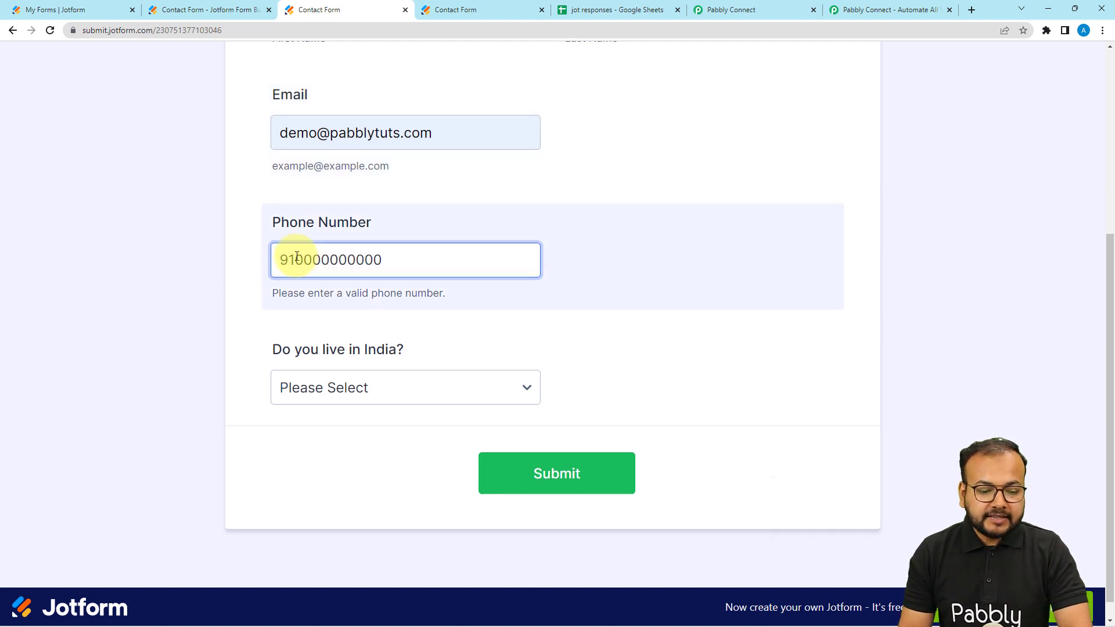
Step: Answer the form's "Do you live in India?" question with True
scroll(348, 325, "down", 1)
left_click(366, 371)
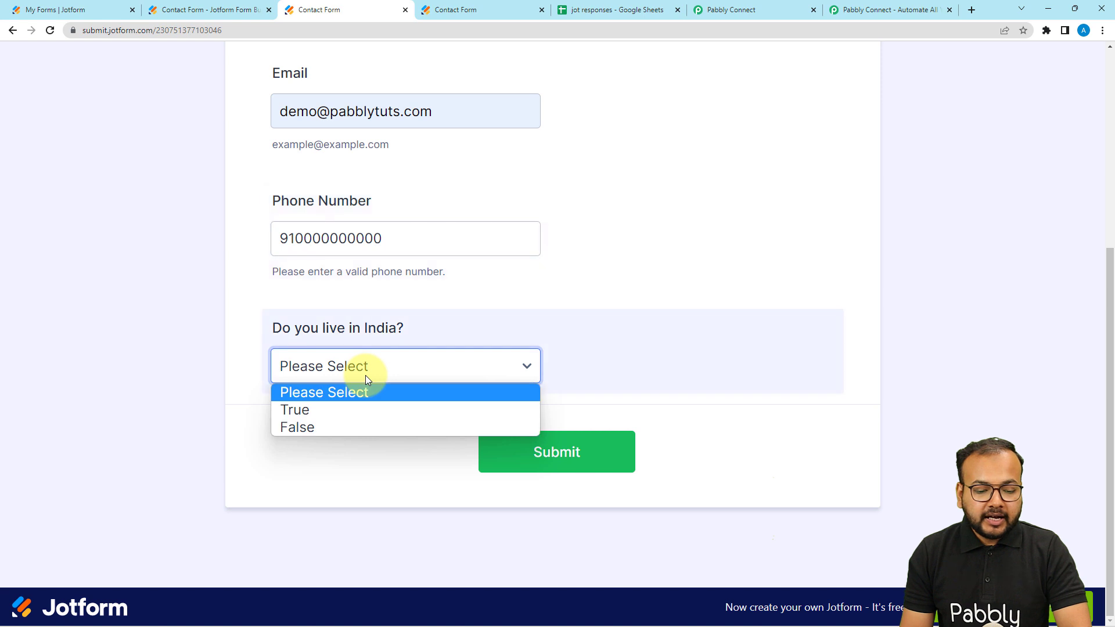
left_click(299, 411)
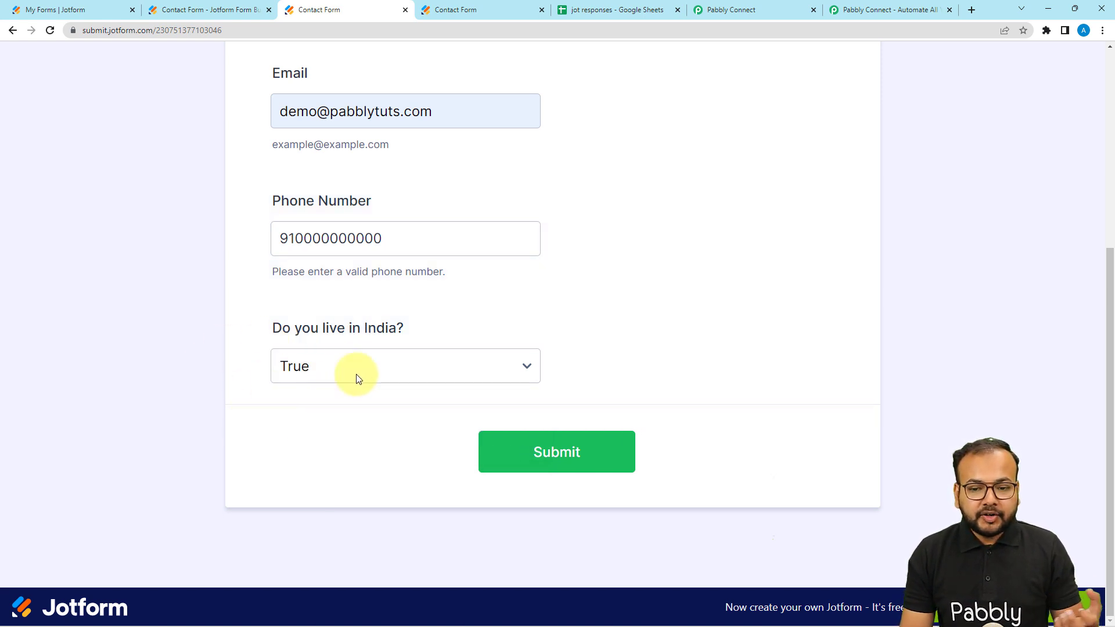
Step: Submit the contact form and compare the jot responses sheet before and after the submission
left_click(605, 13)
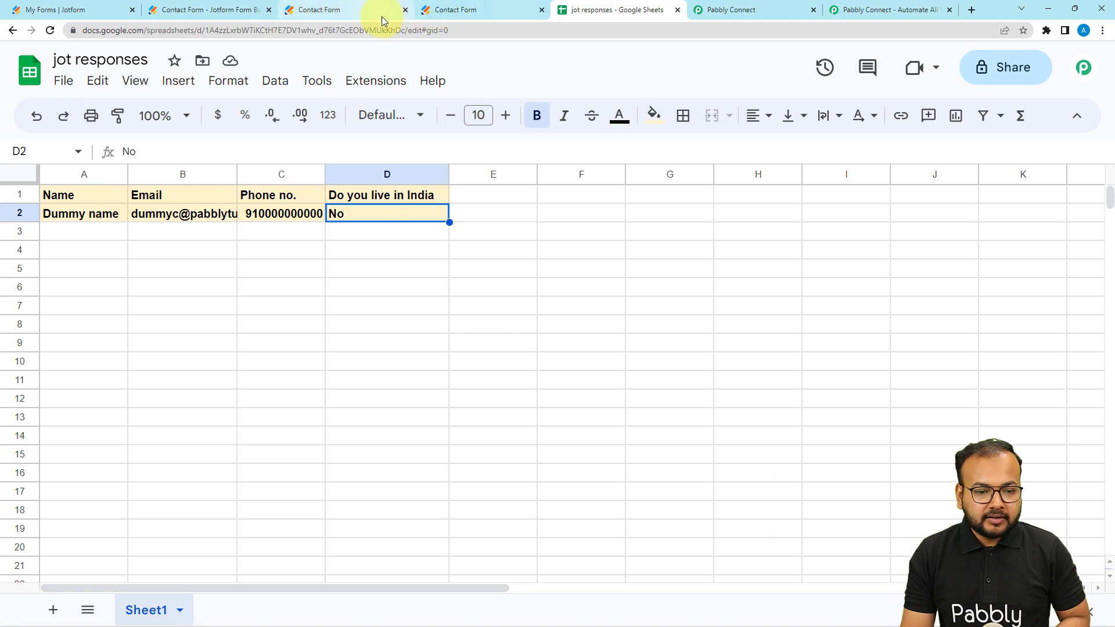
left_click(349, 12)
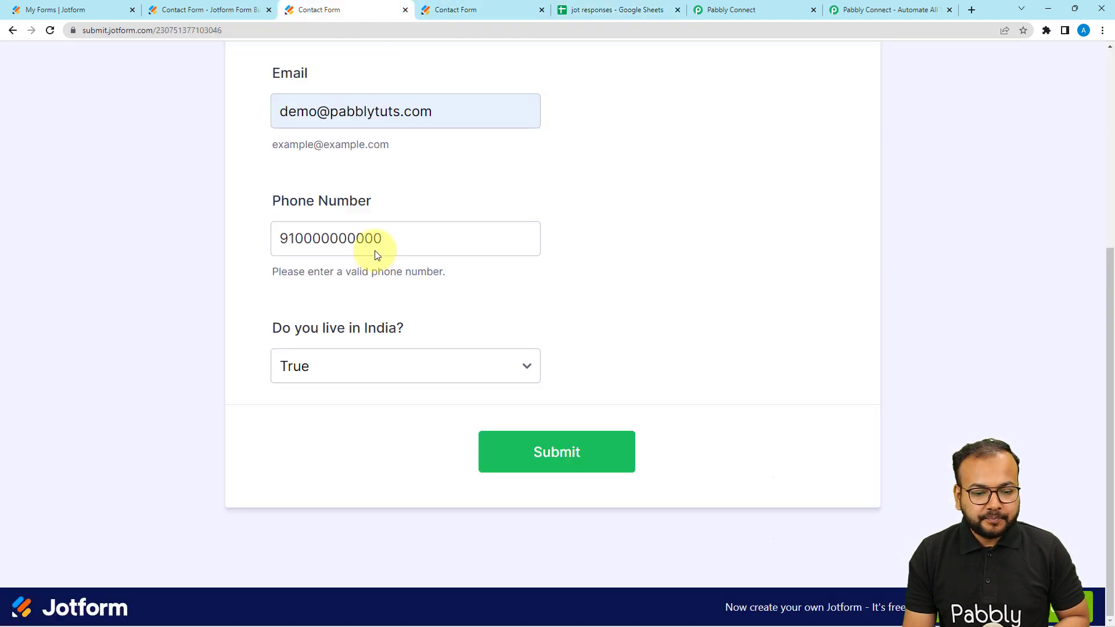
left_click(550, 460)
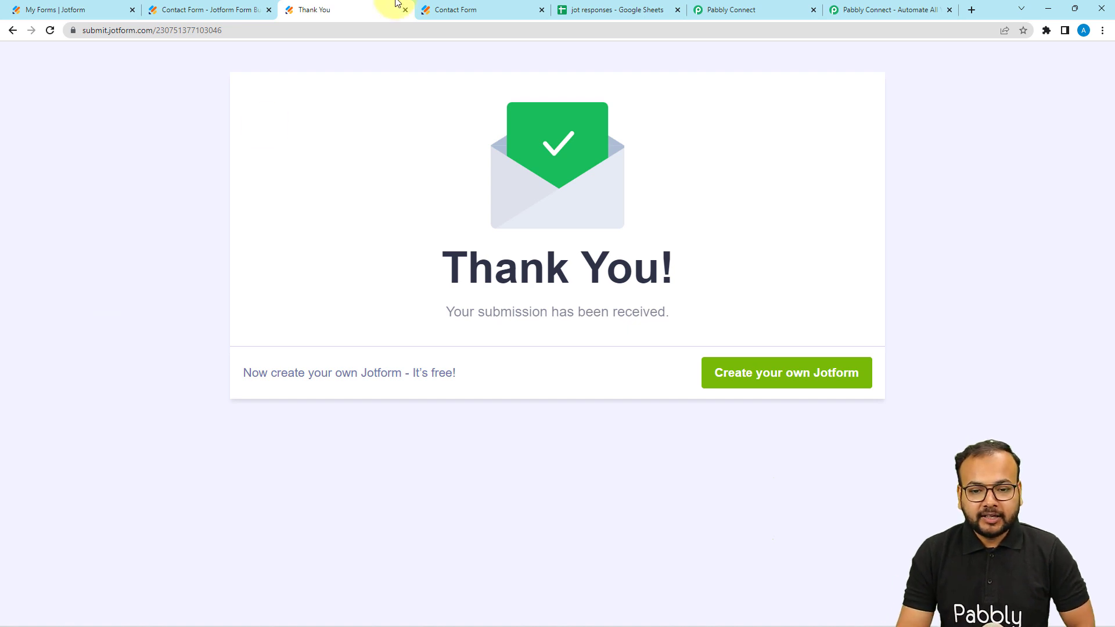
left_click(574, 11)
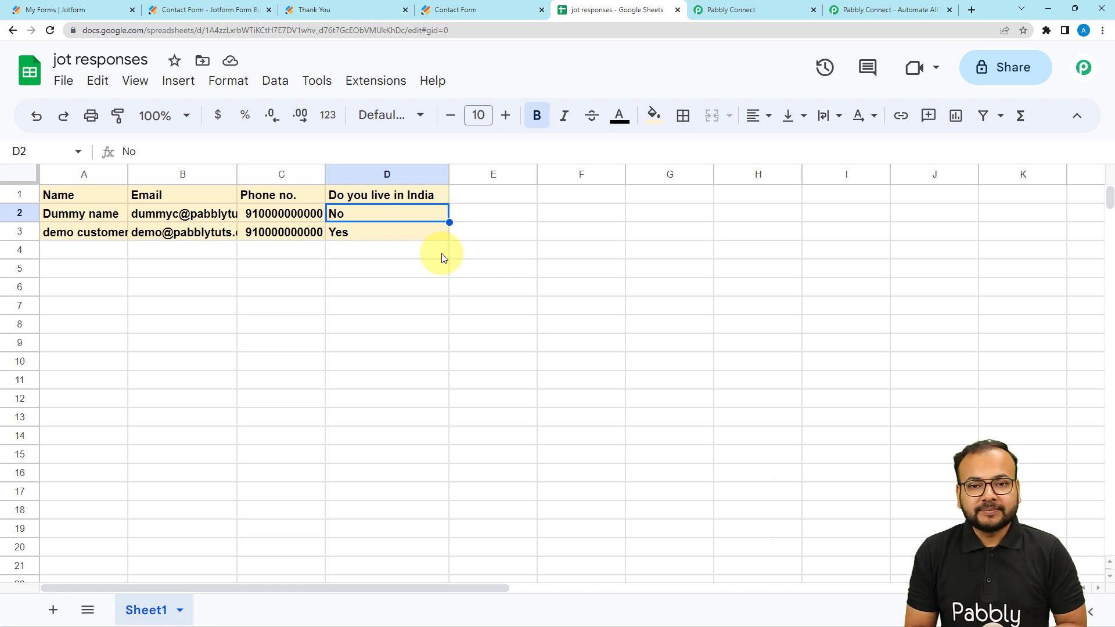
Step: Return to the Pabbly Connect workflow, collapse the Google Sheets action and review the Lookup Table and JotForm trigger steps
left_click(726, 10)
scroll(766, 197, "up", 5)
scroll(778, 198, "up", 10)
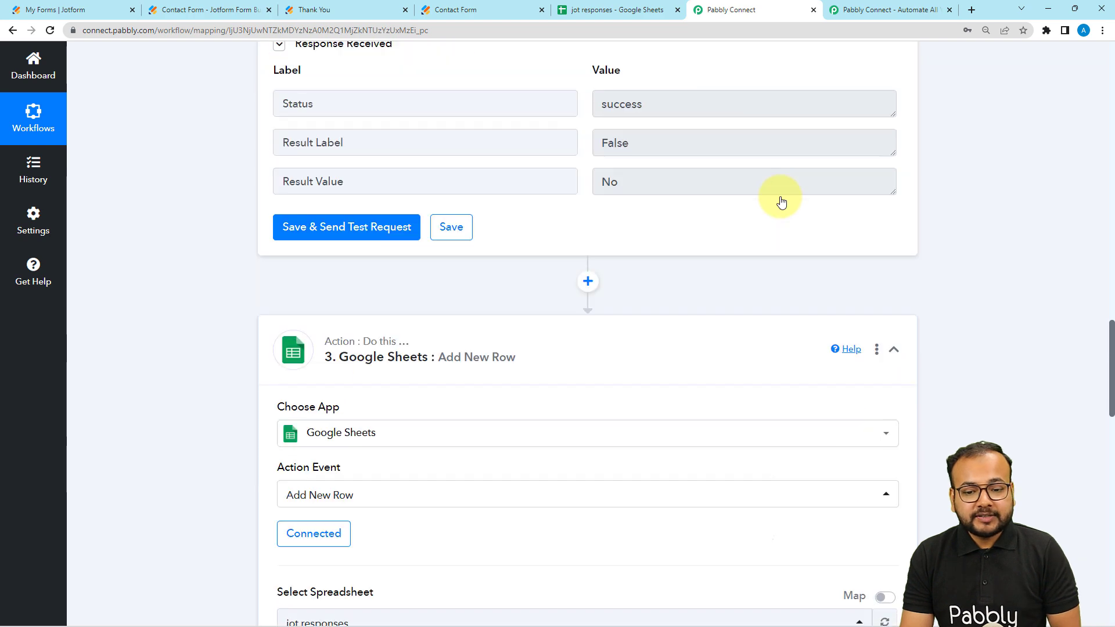
left_click(894, 351)
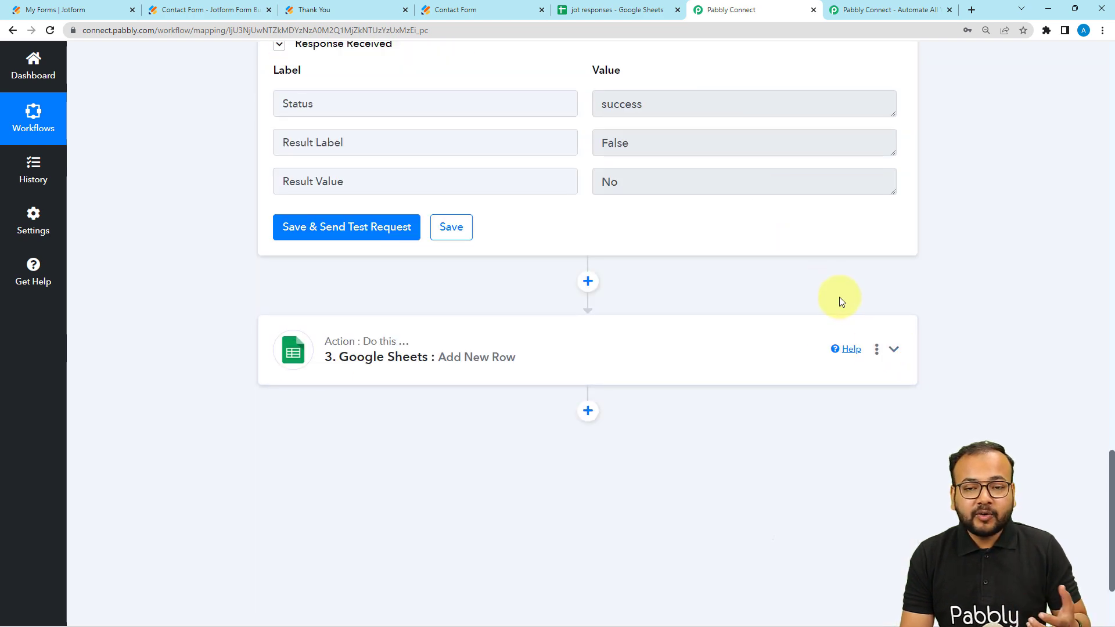
scroll(838, 298, "up", 10)
scroll(838, 297, "up", 10)
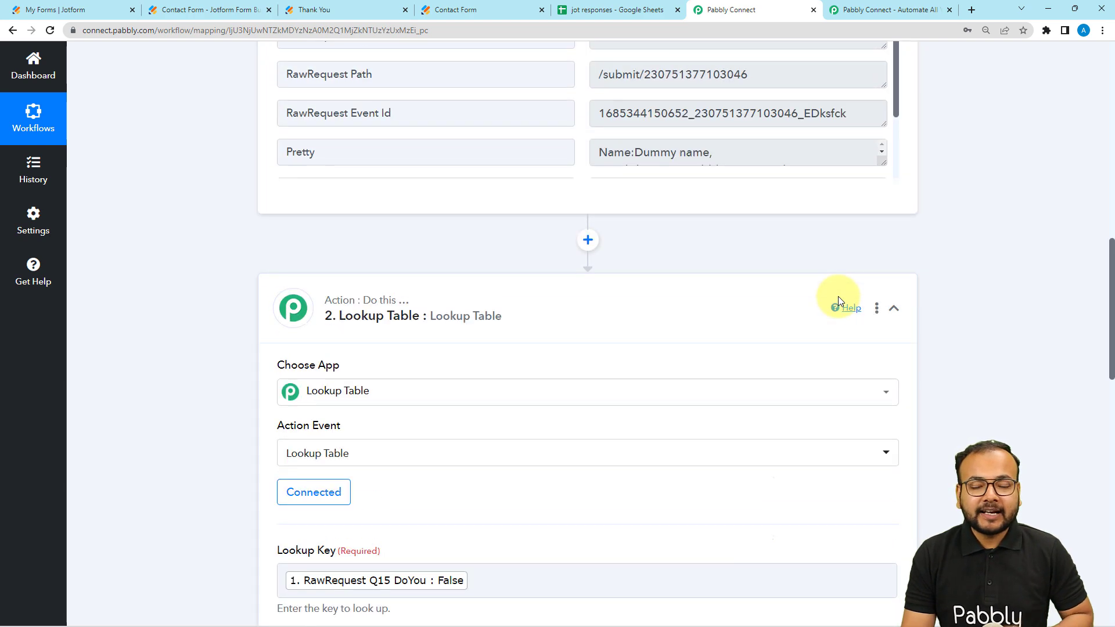
scroll(838, 297, "up", 6)
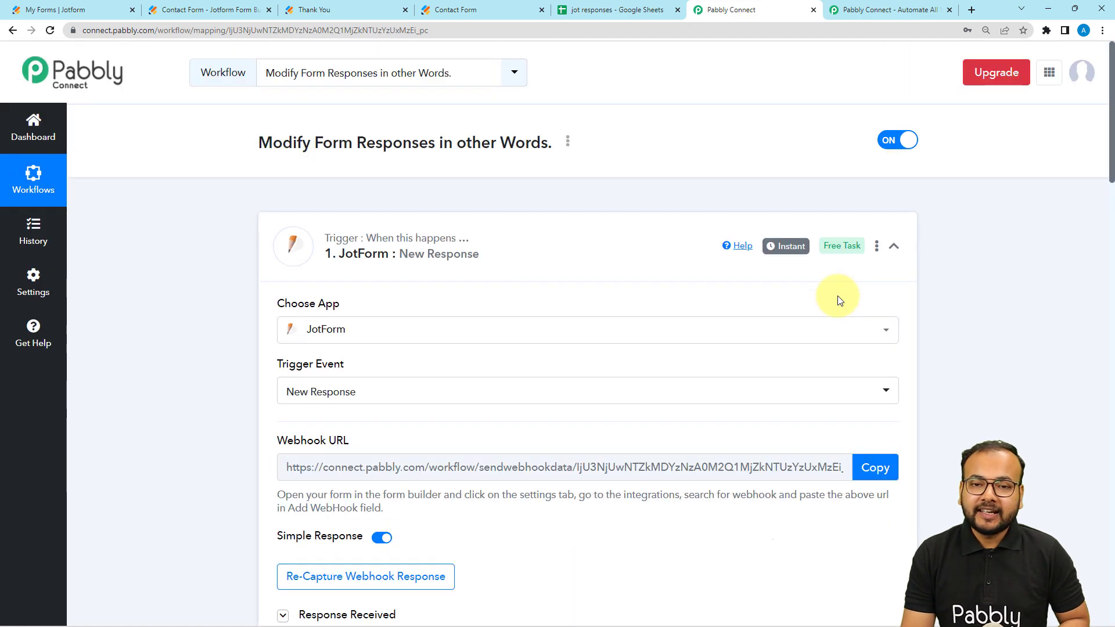